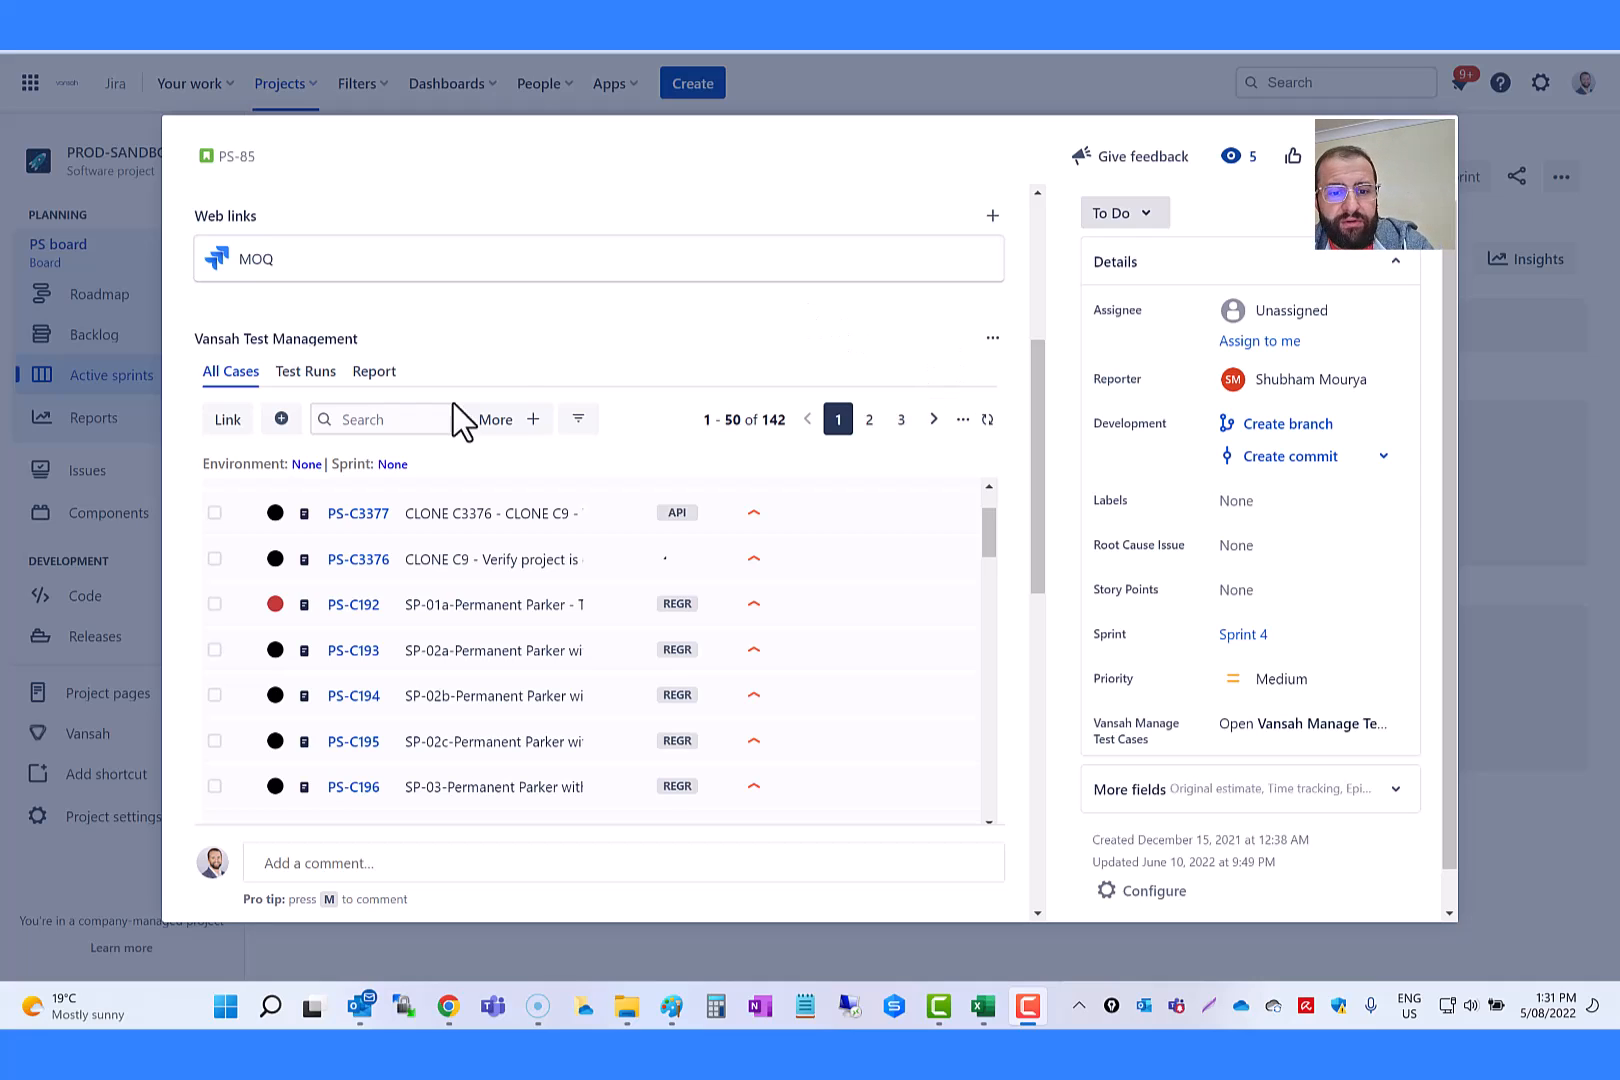
Step: Add a Result filter to the test cases of issue PS-85 and limit it to UNTESTED
scroll(330, 535, down, 3)
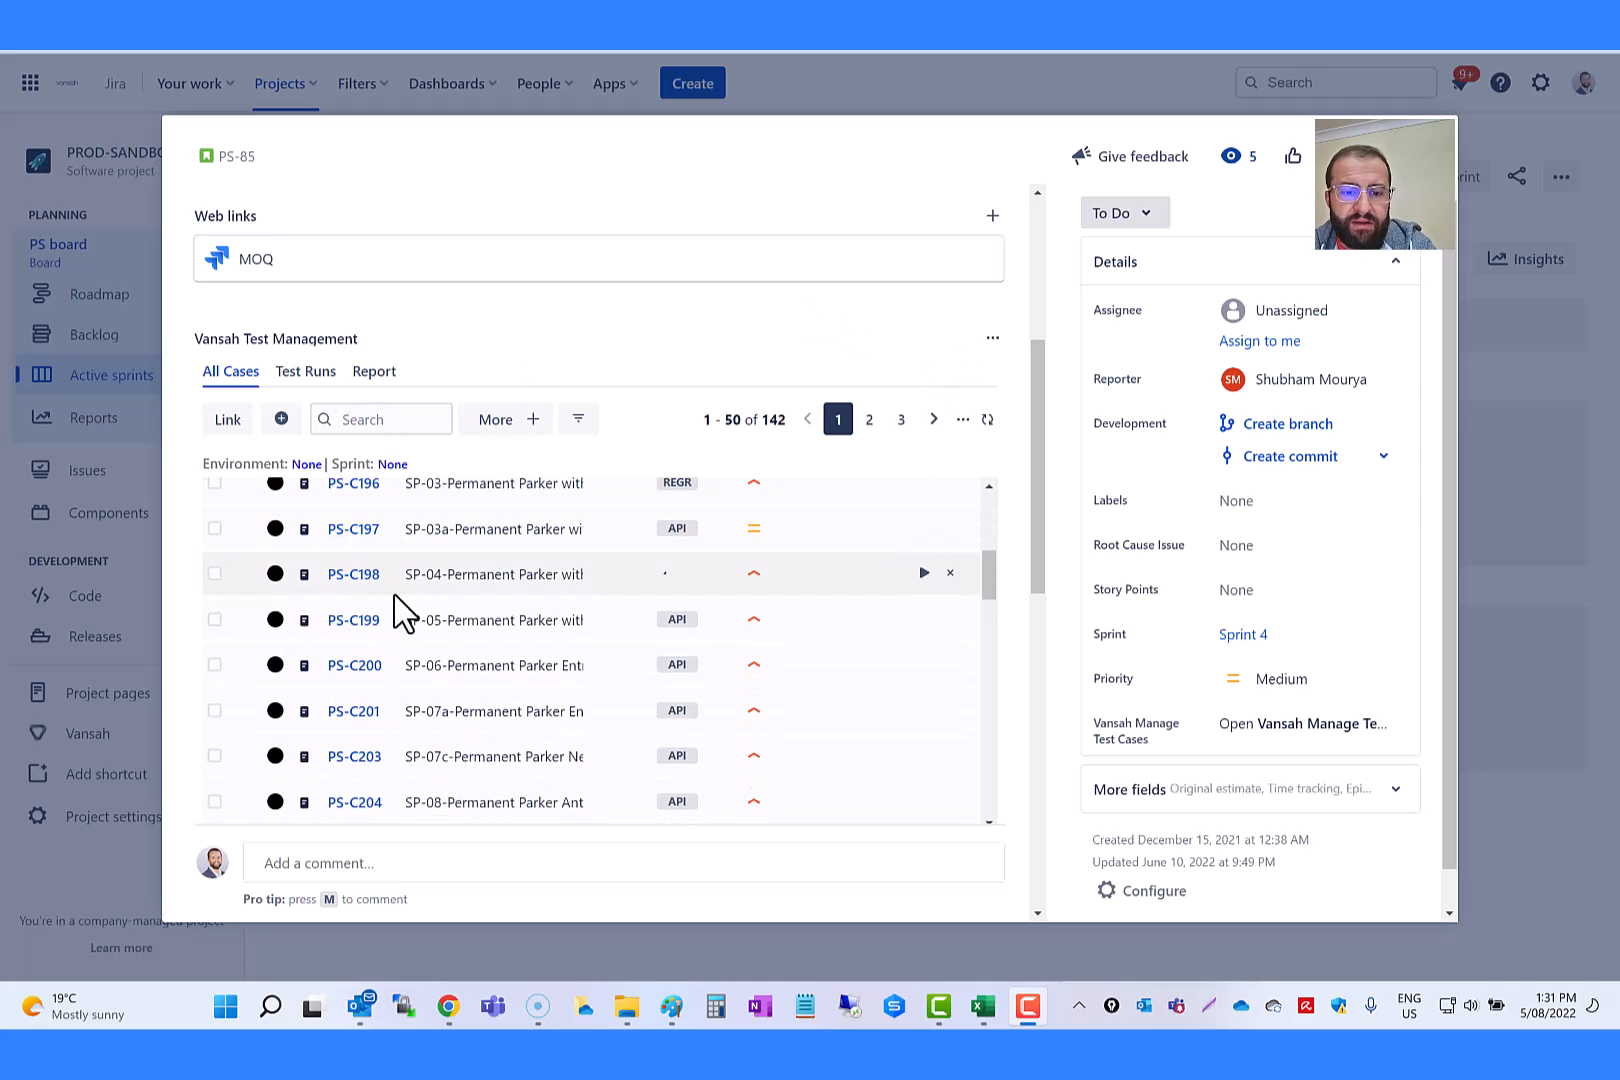
scroll(434, 571, up, 4)
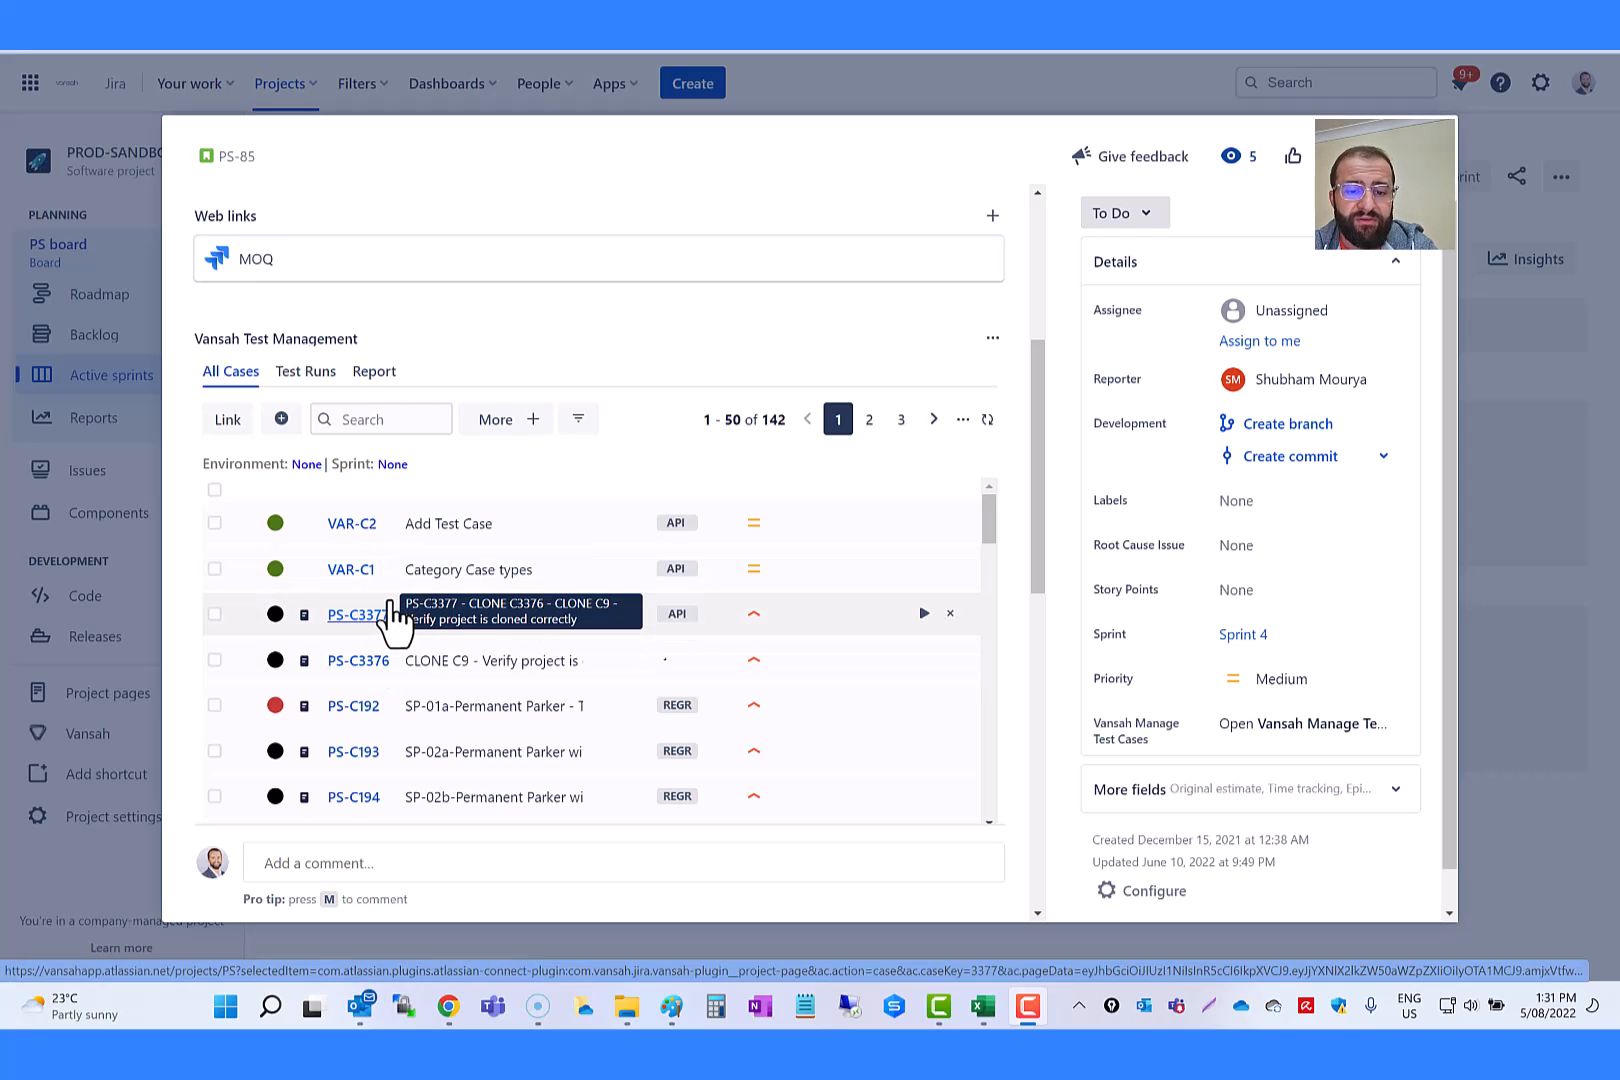
scroll(348, 486, up, 4)
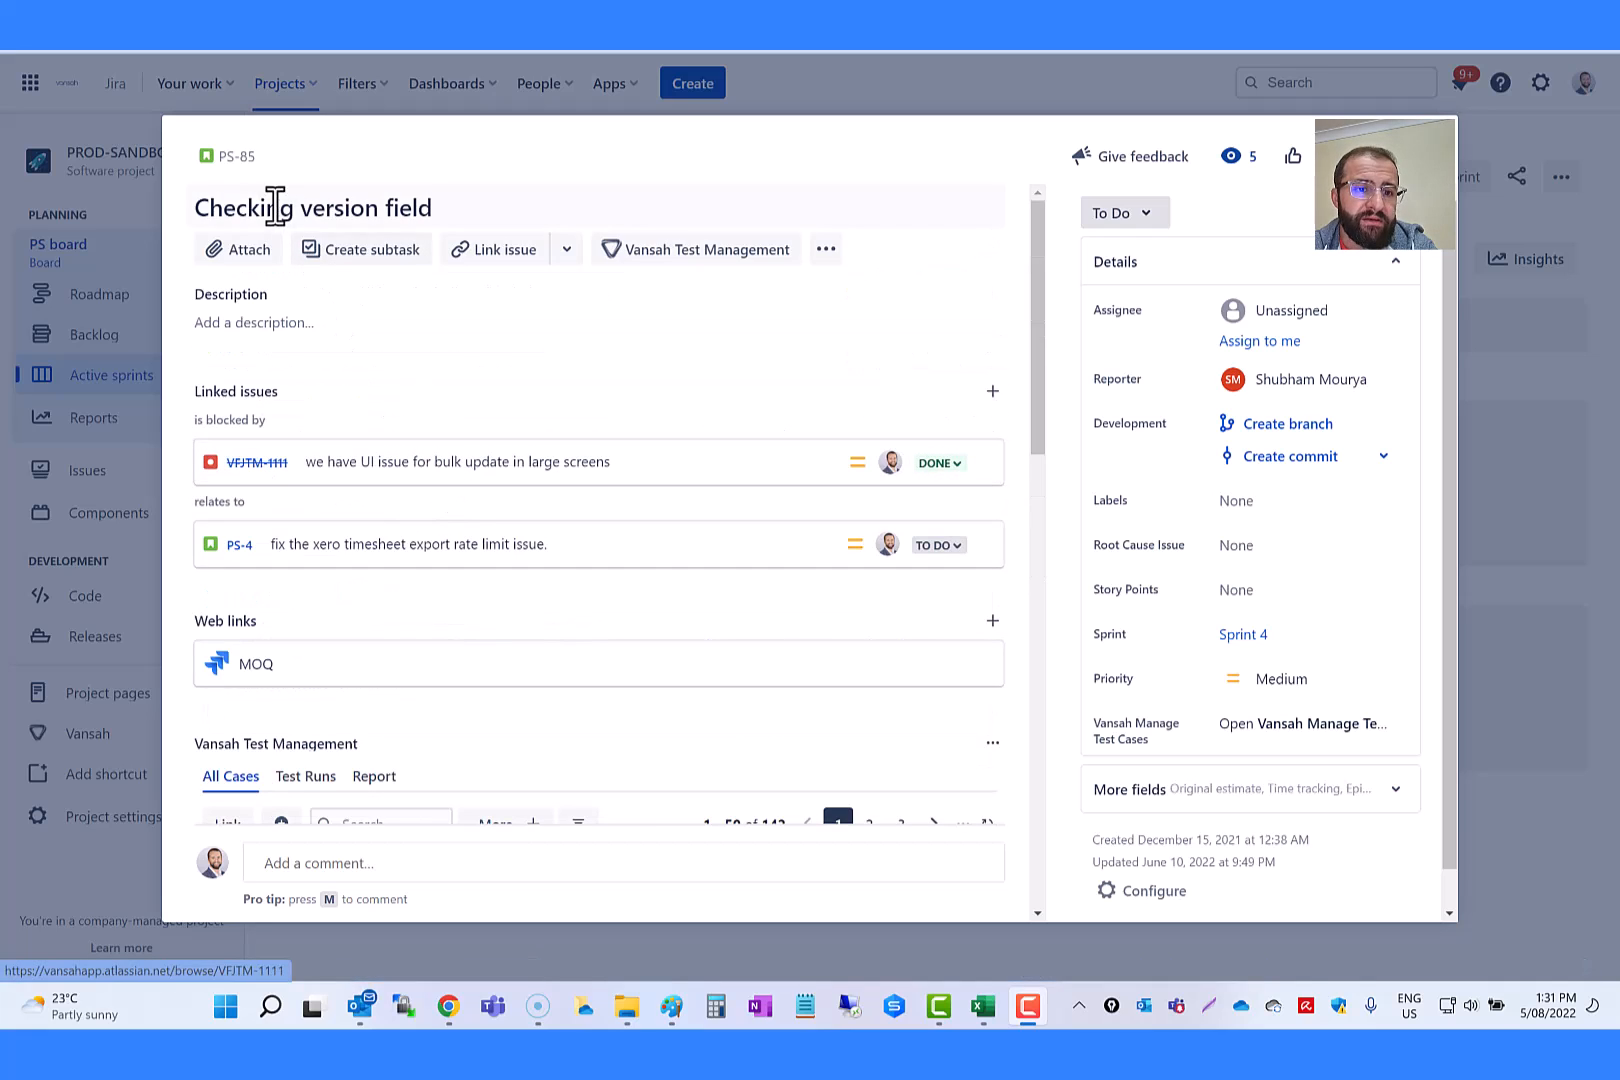
scroll(494, 620, down, 4)
scroll(492, 615, down, 3)
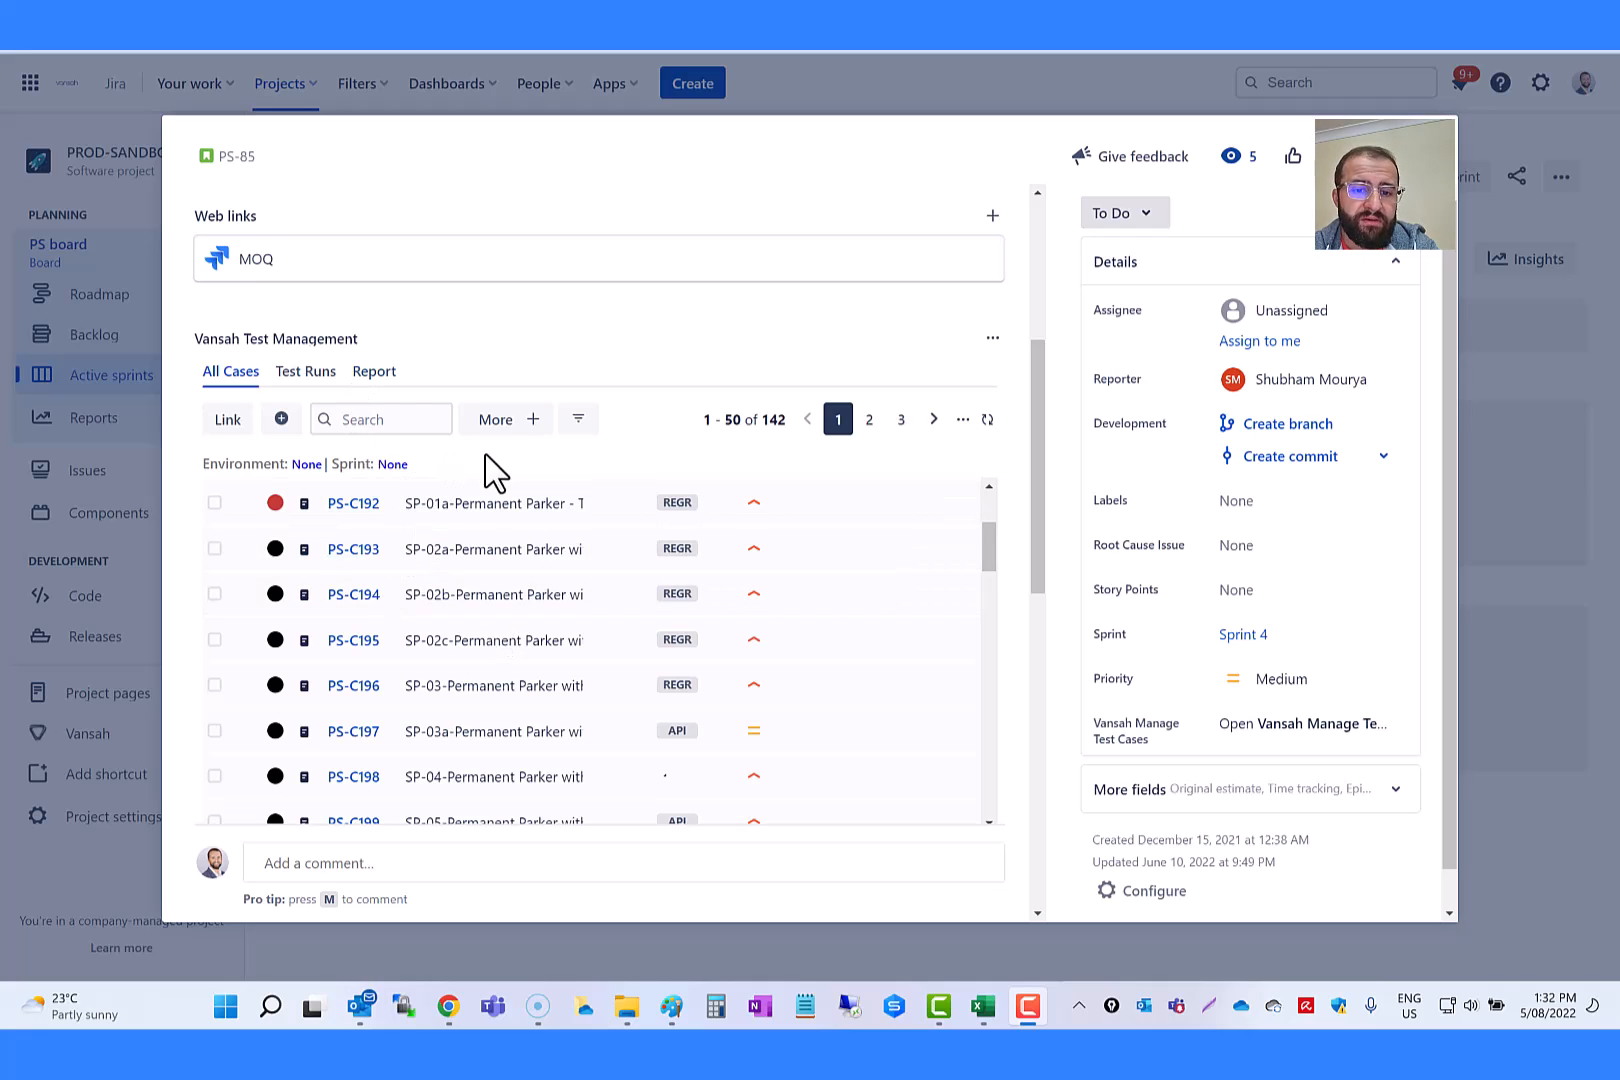
click(535, 428)
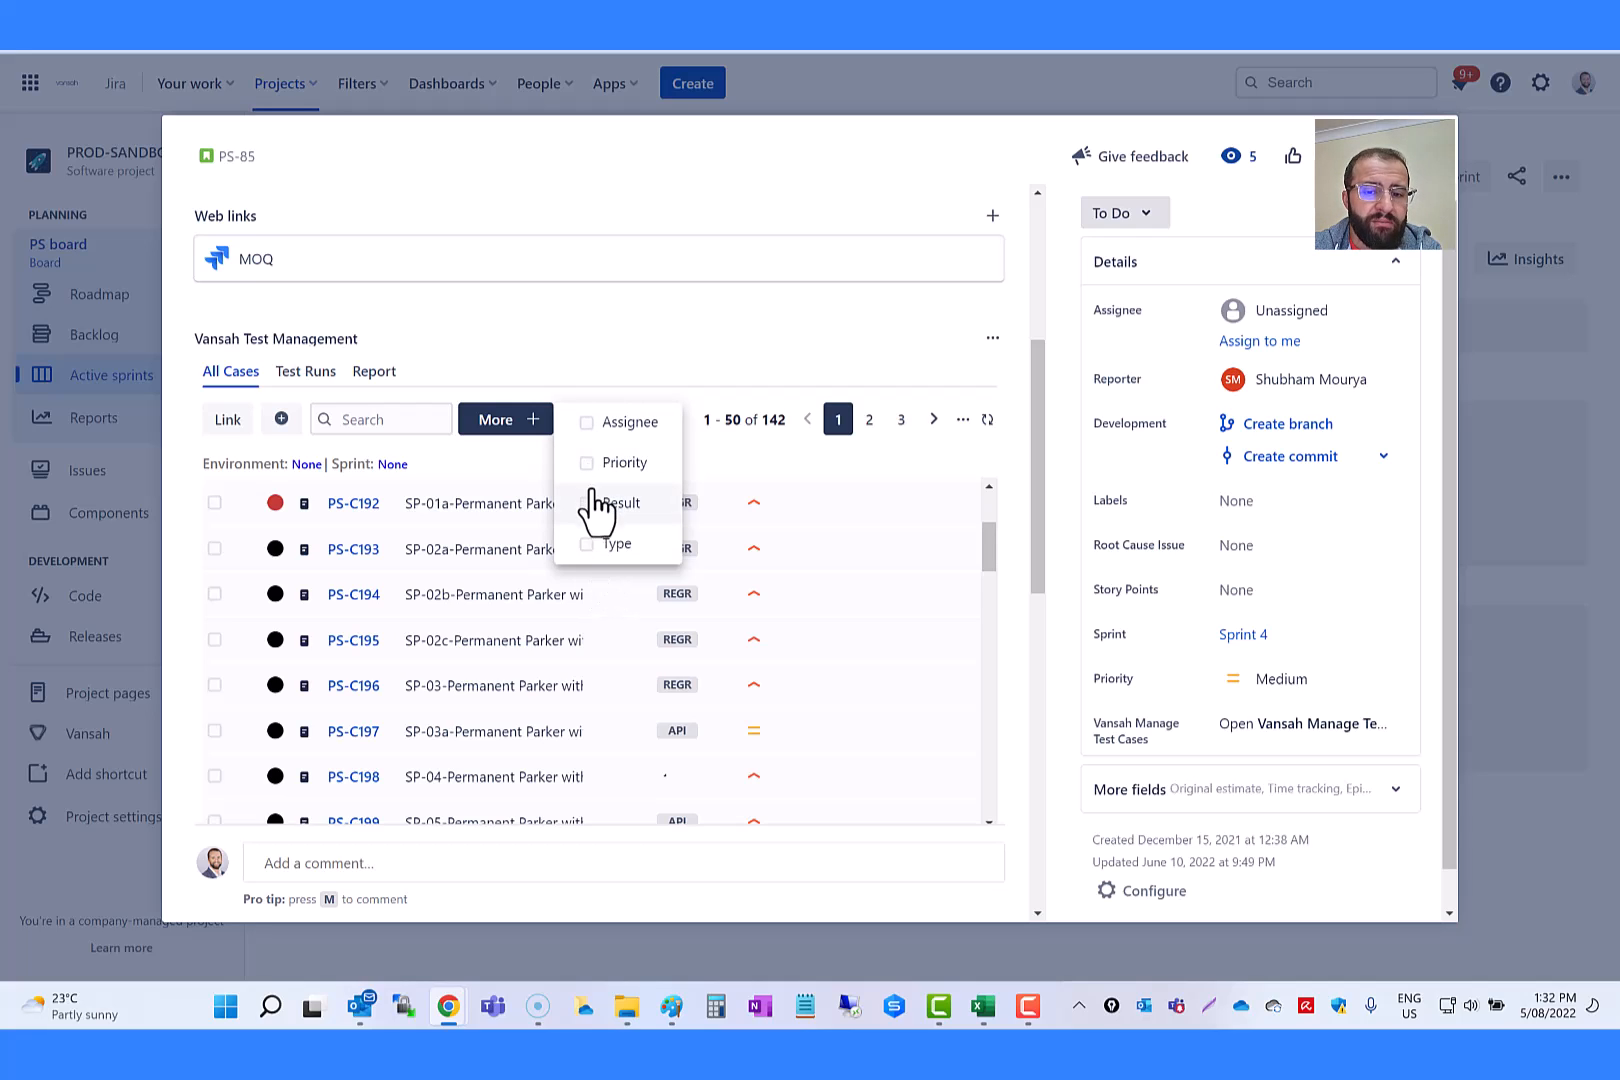
click(630, 512)
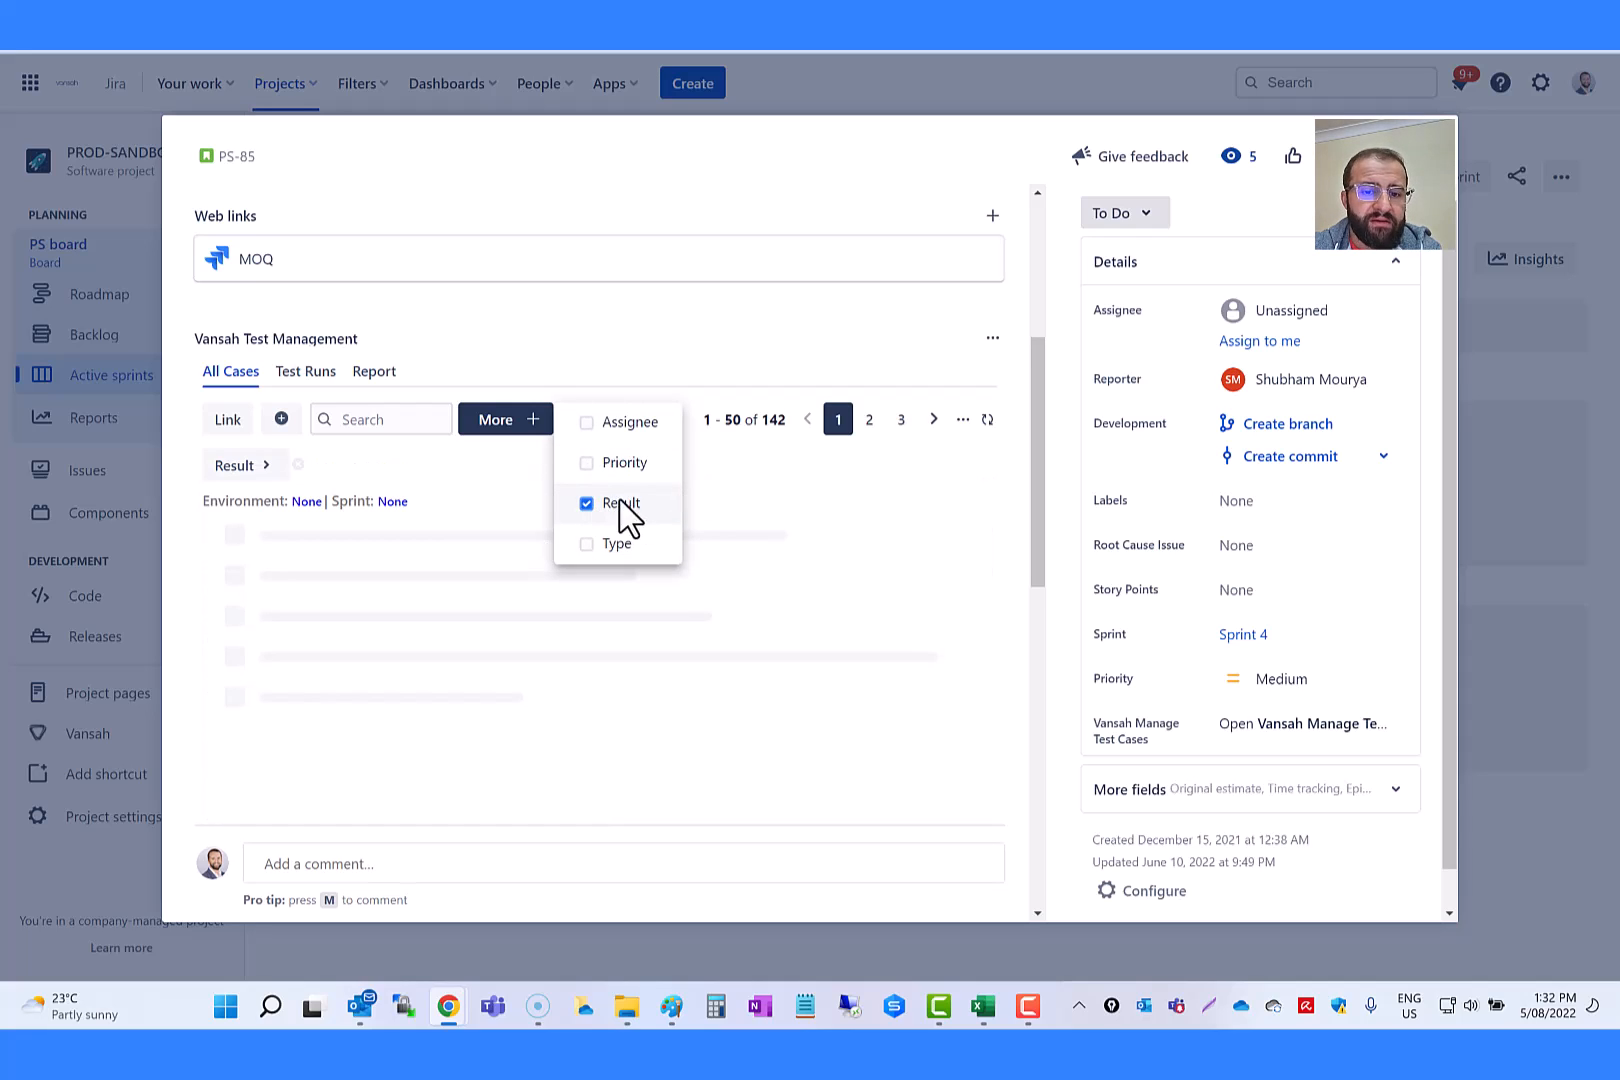
click(272, 480)
click(268, 470)
click(325, 399)
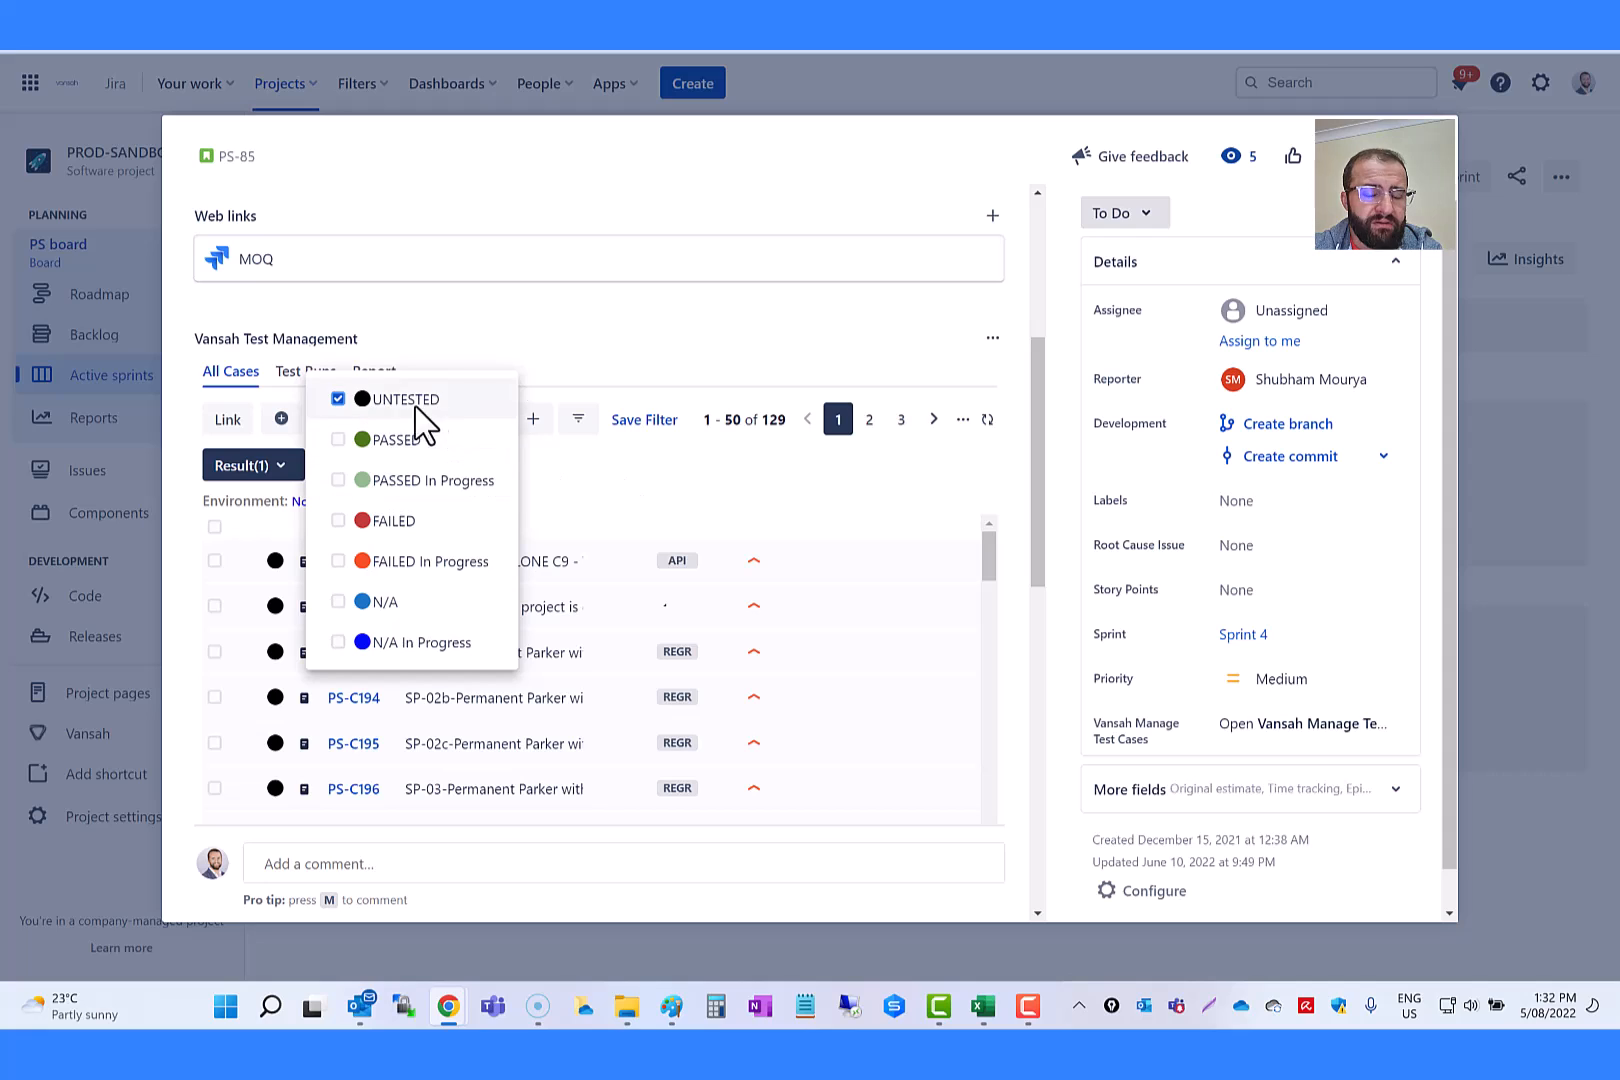
click(589, 540)
Step: Start saving the current test case filter and name it "Untested"
scroll(586, 640, down, 5)
scroll(466, 698, down, 5)
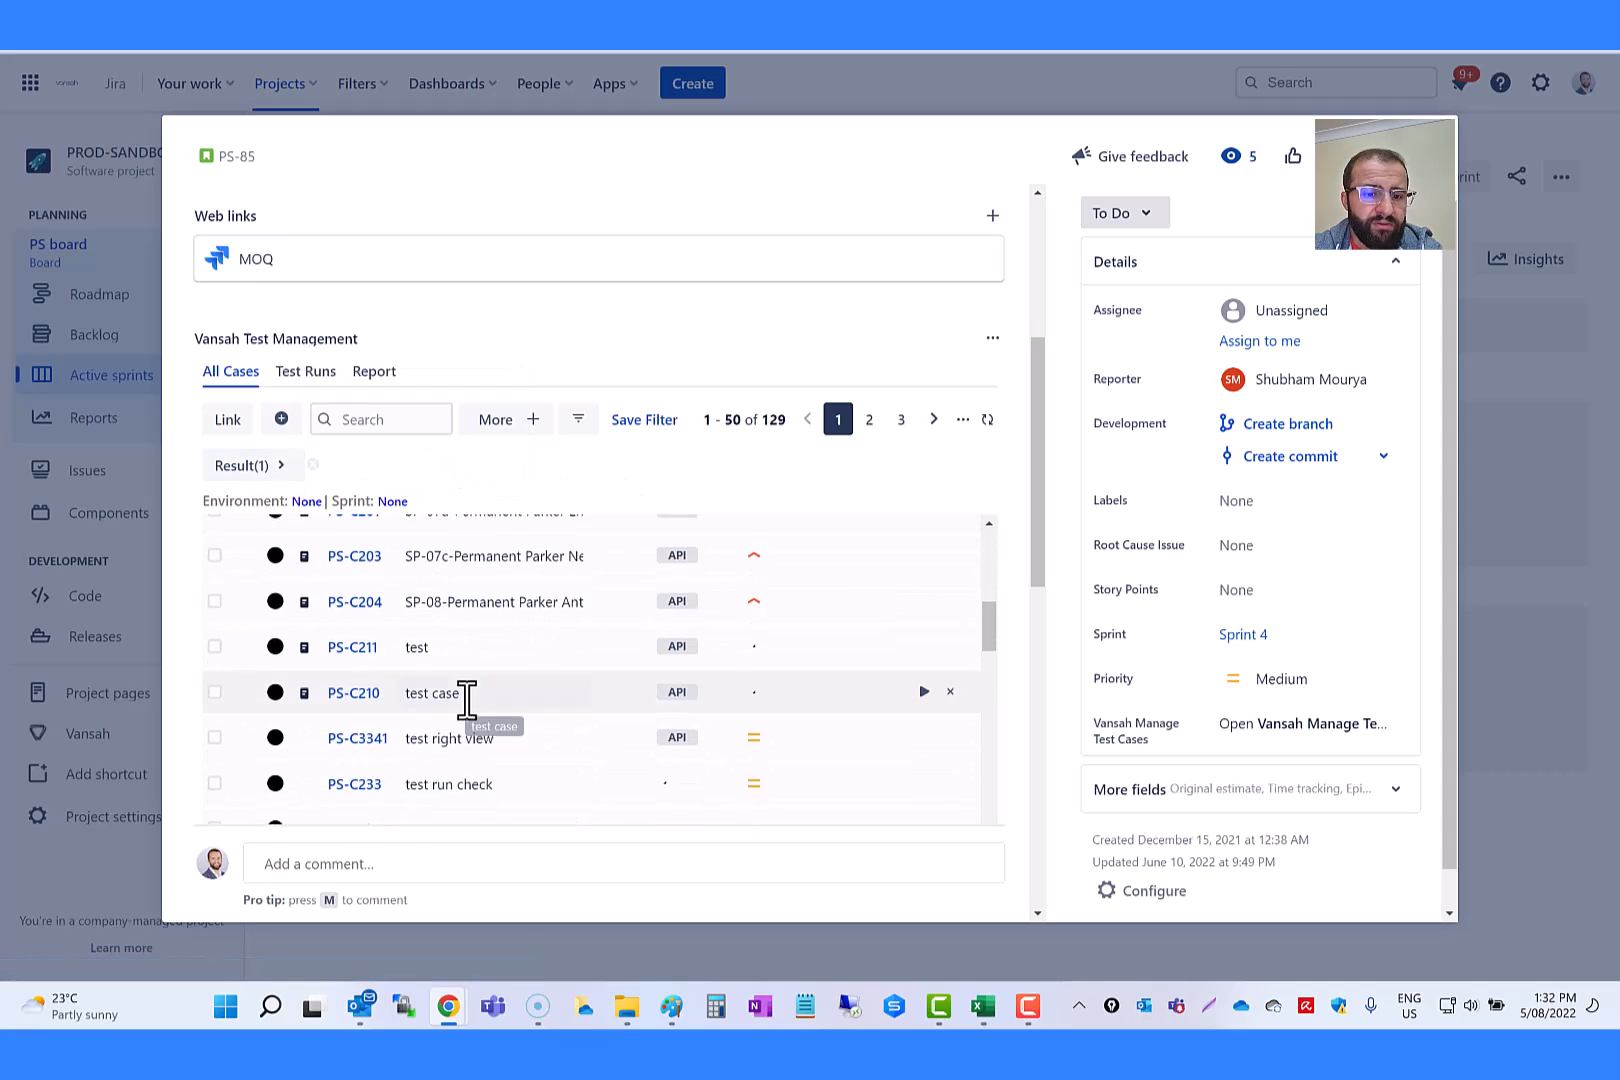
scroll(448, 626, up, 8)
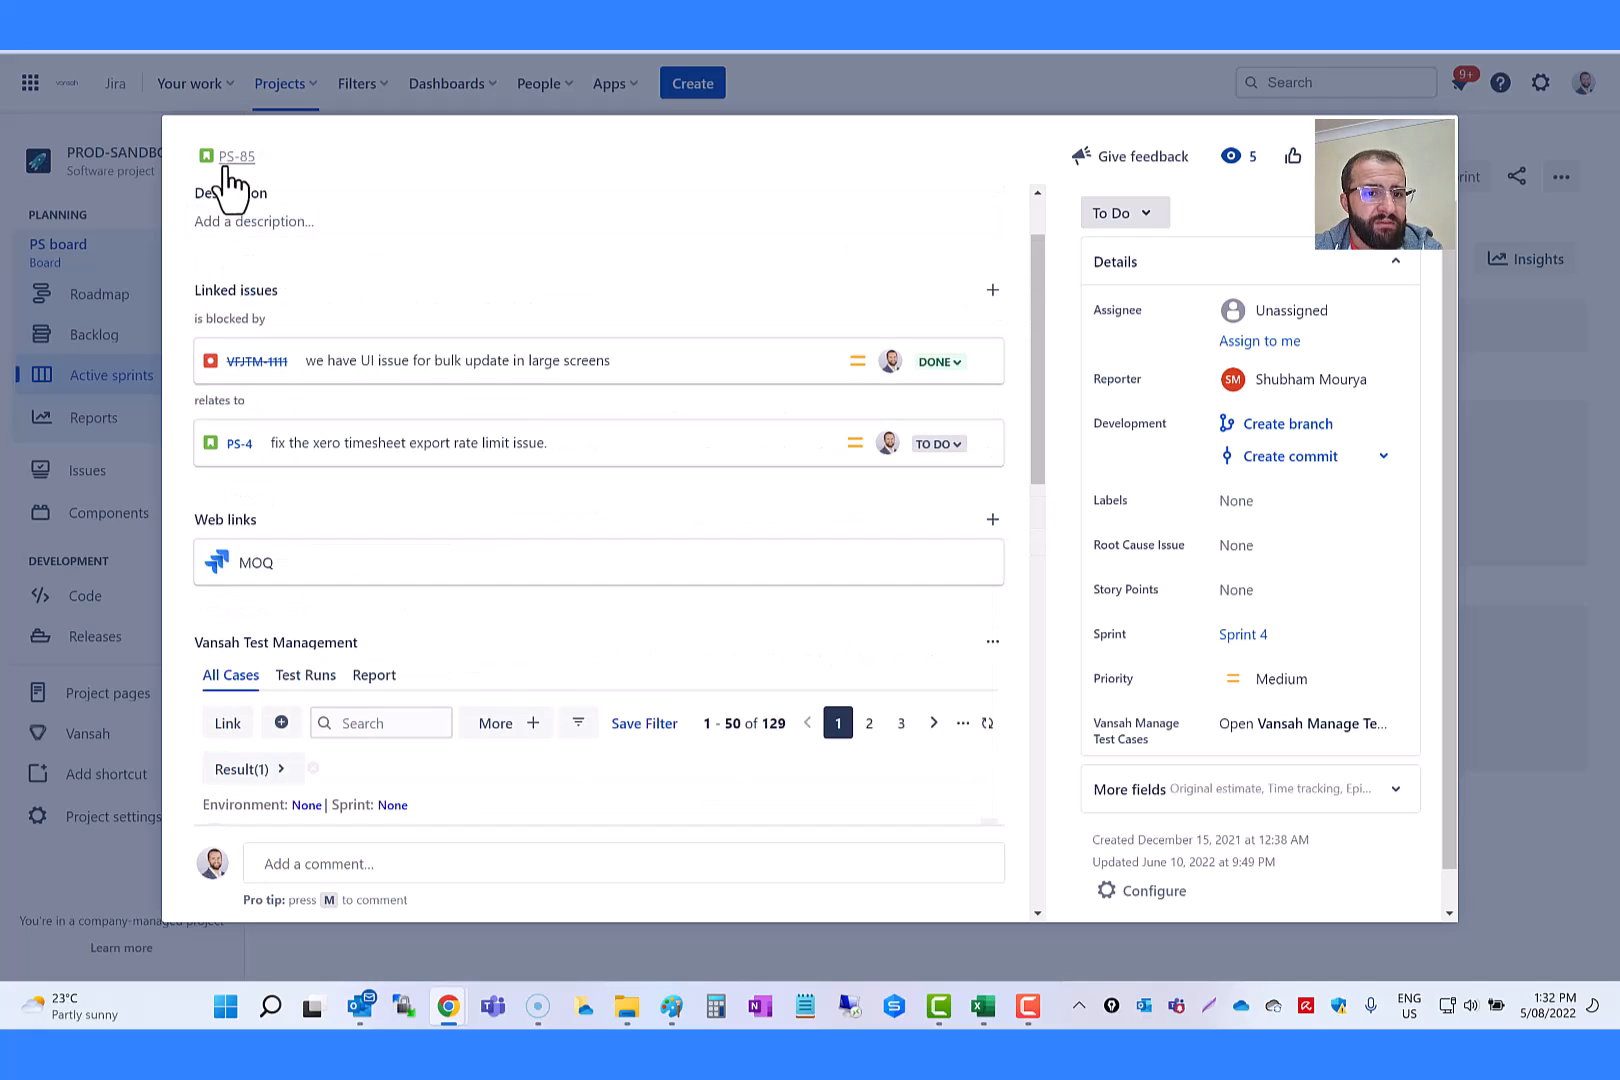
scroll(540, 730, down, 3)
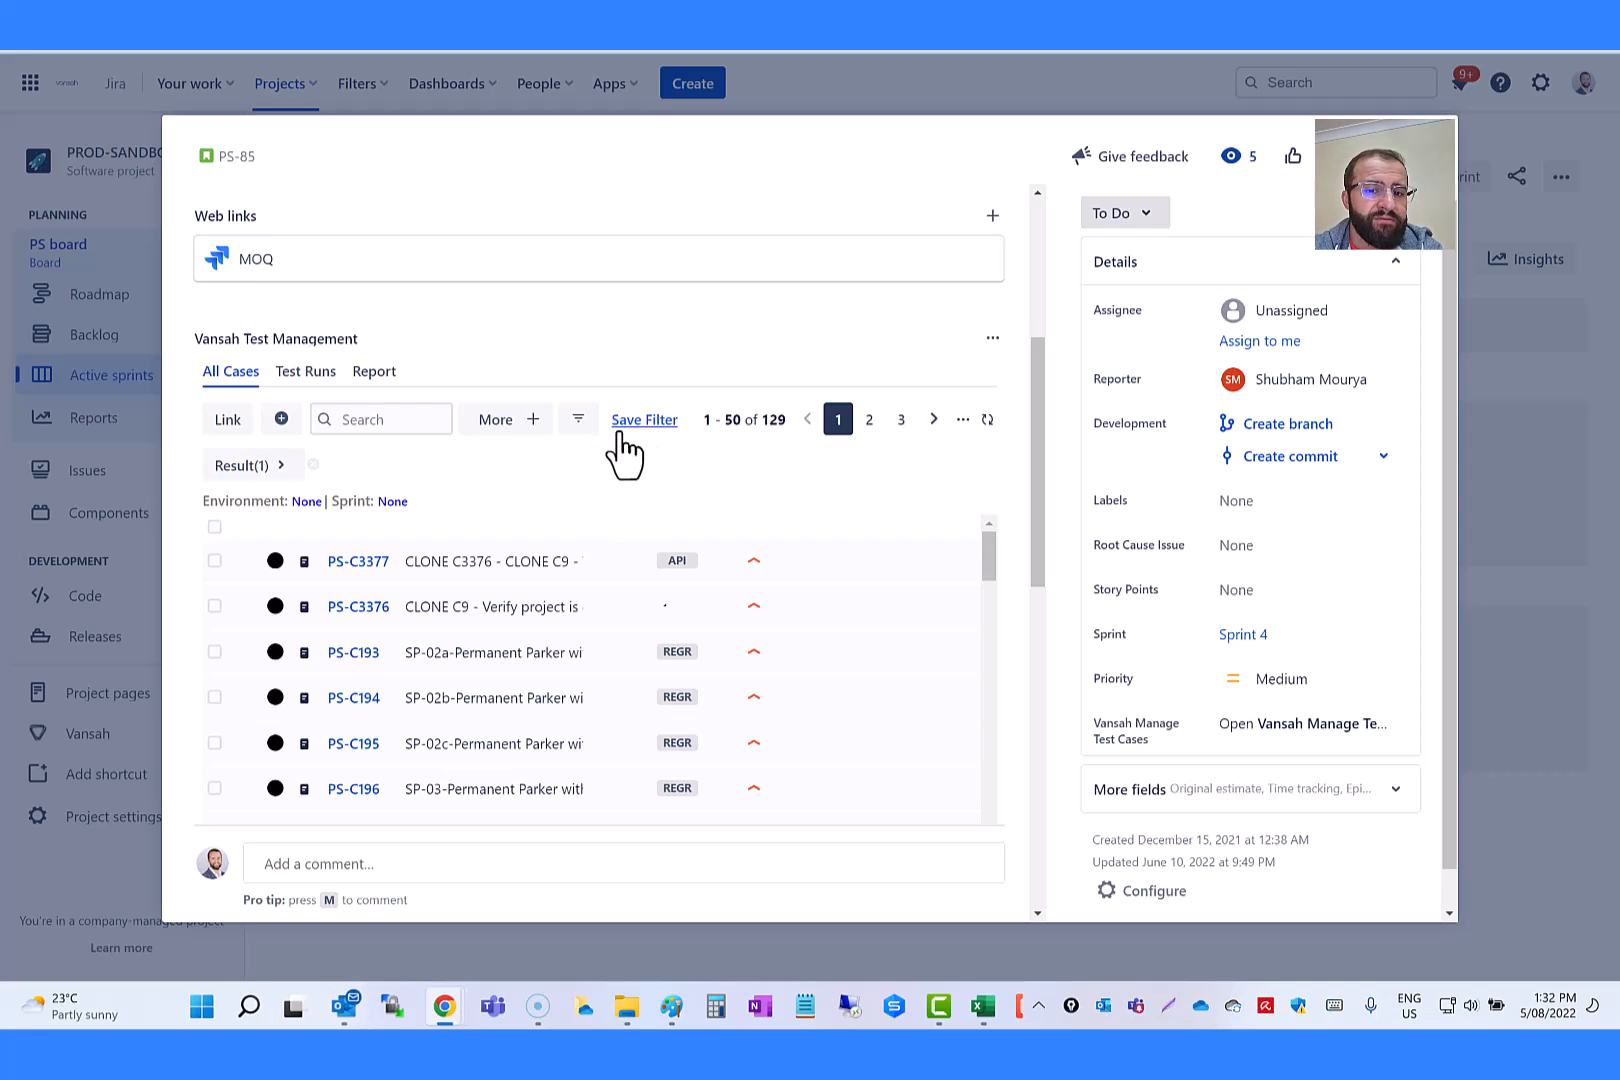
key(ctrl+shift+b)
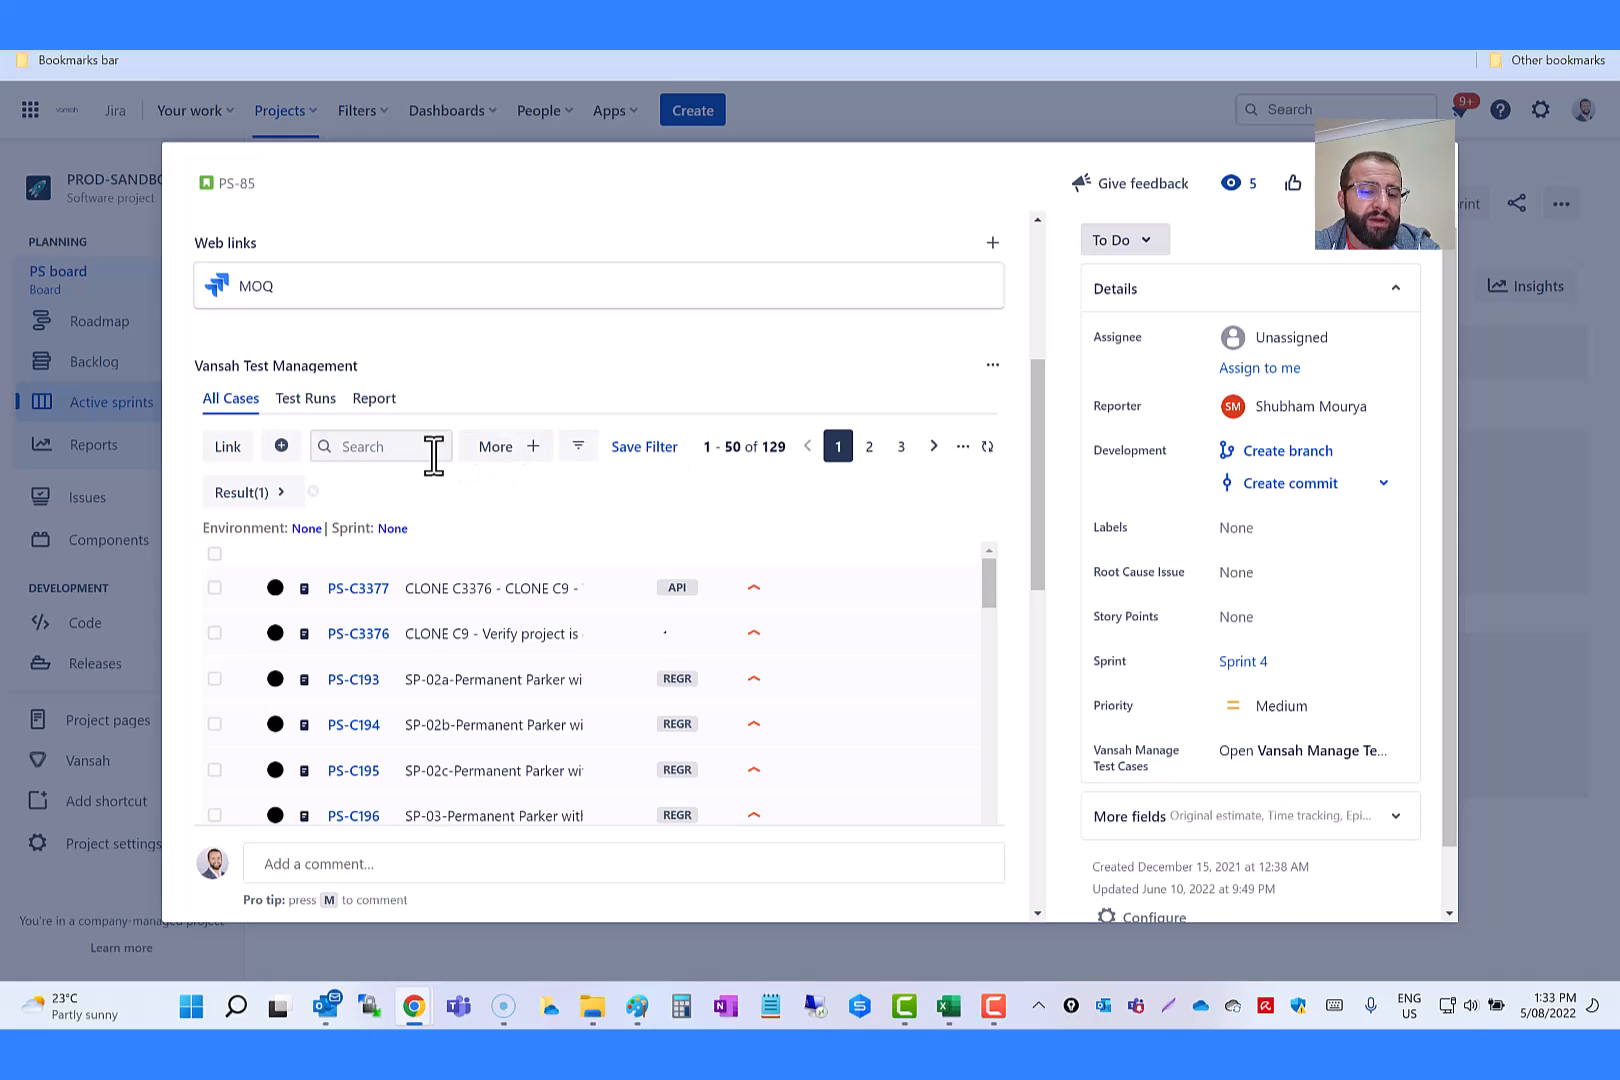
click(620, 447)
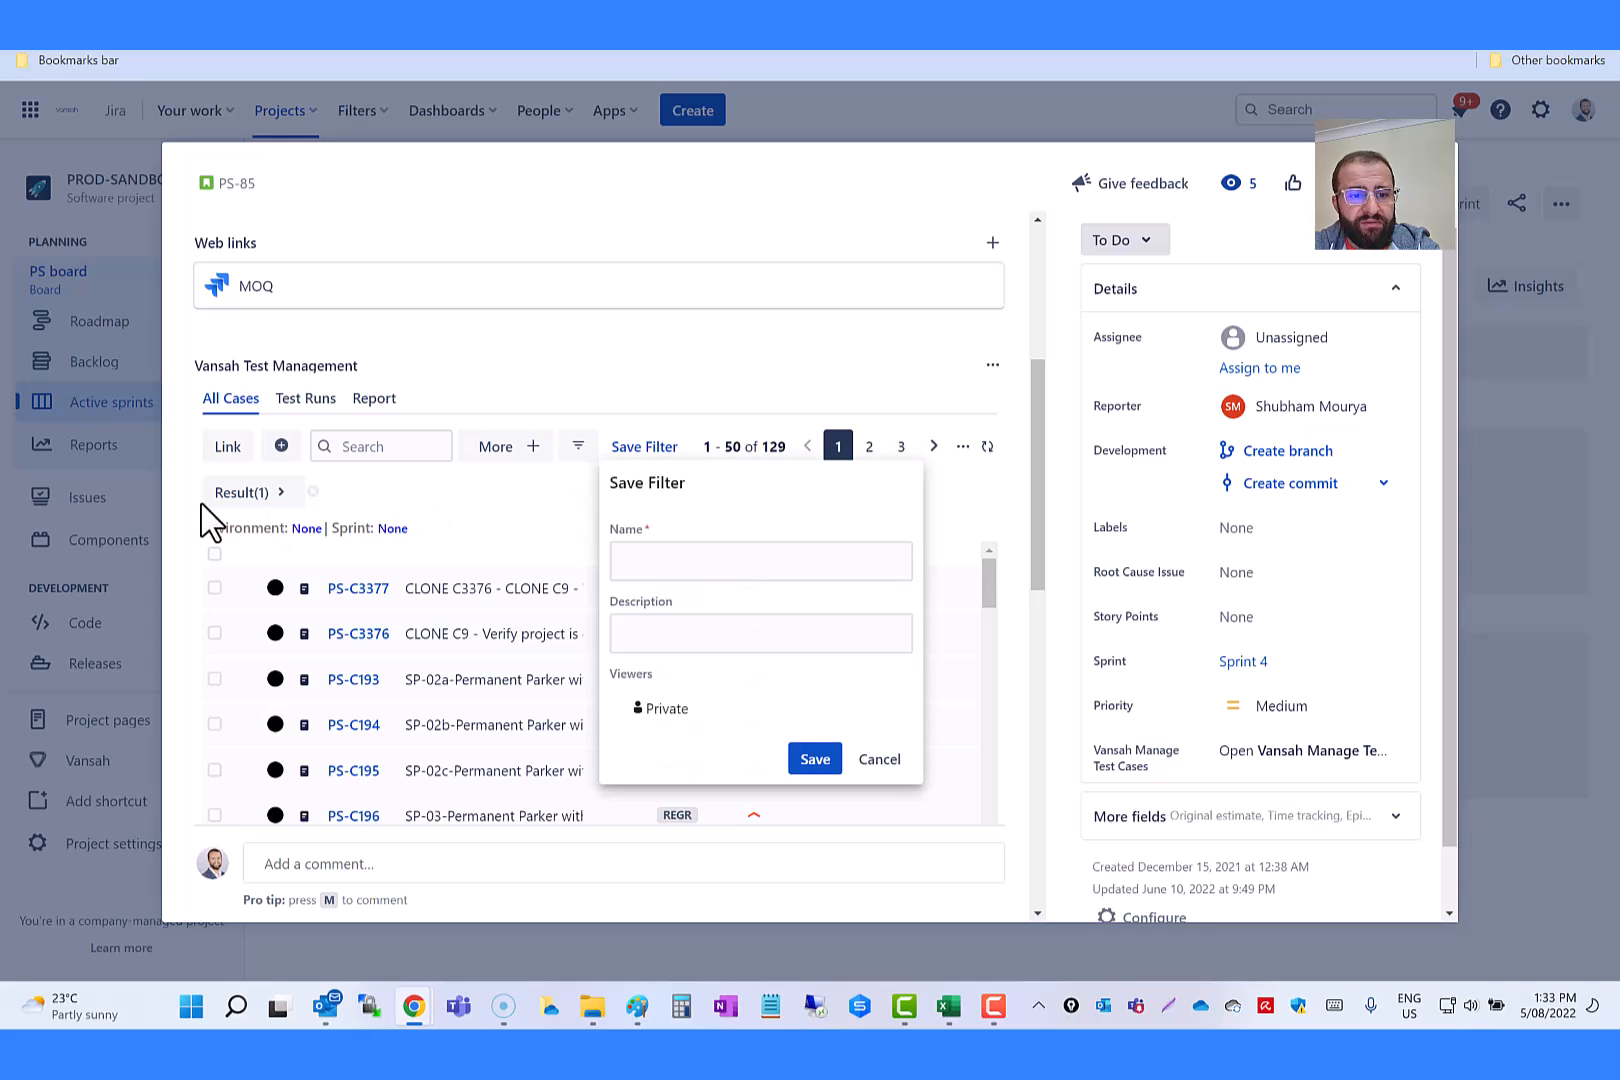
click(658, 558)
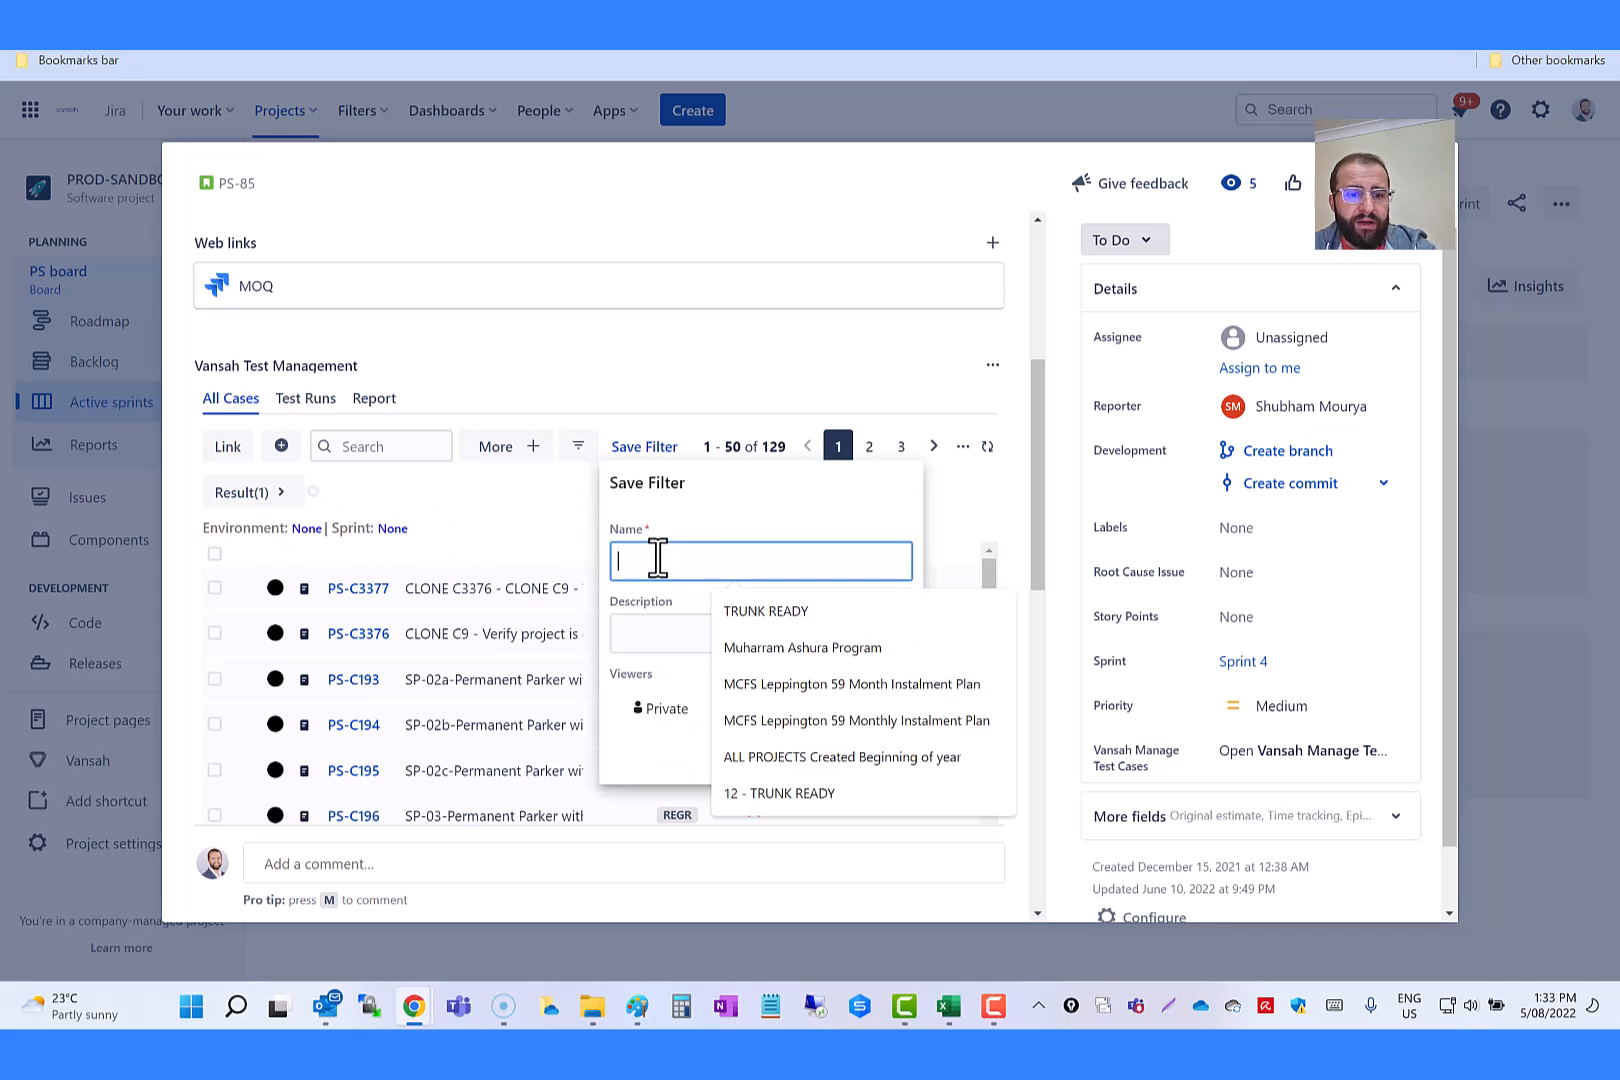
key(Caps_Lock)
text(Untested)
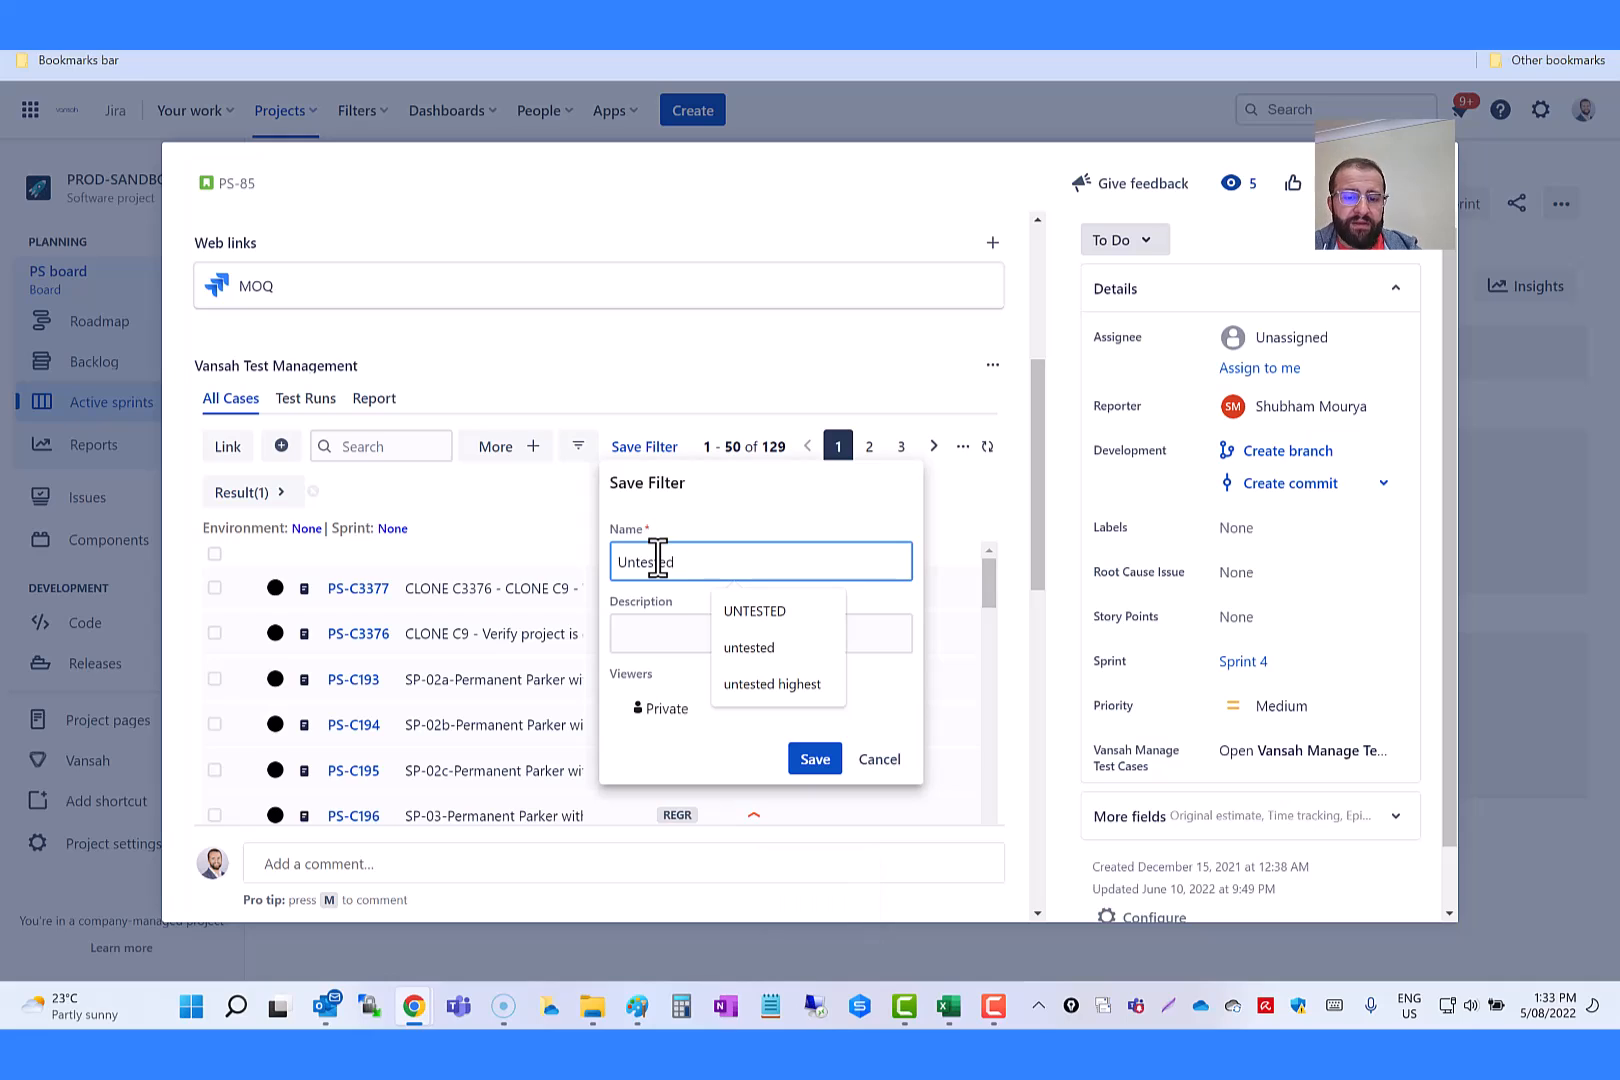
key(Tab)
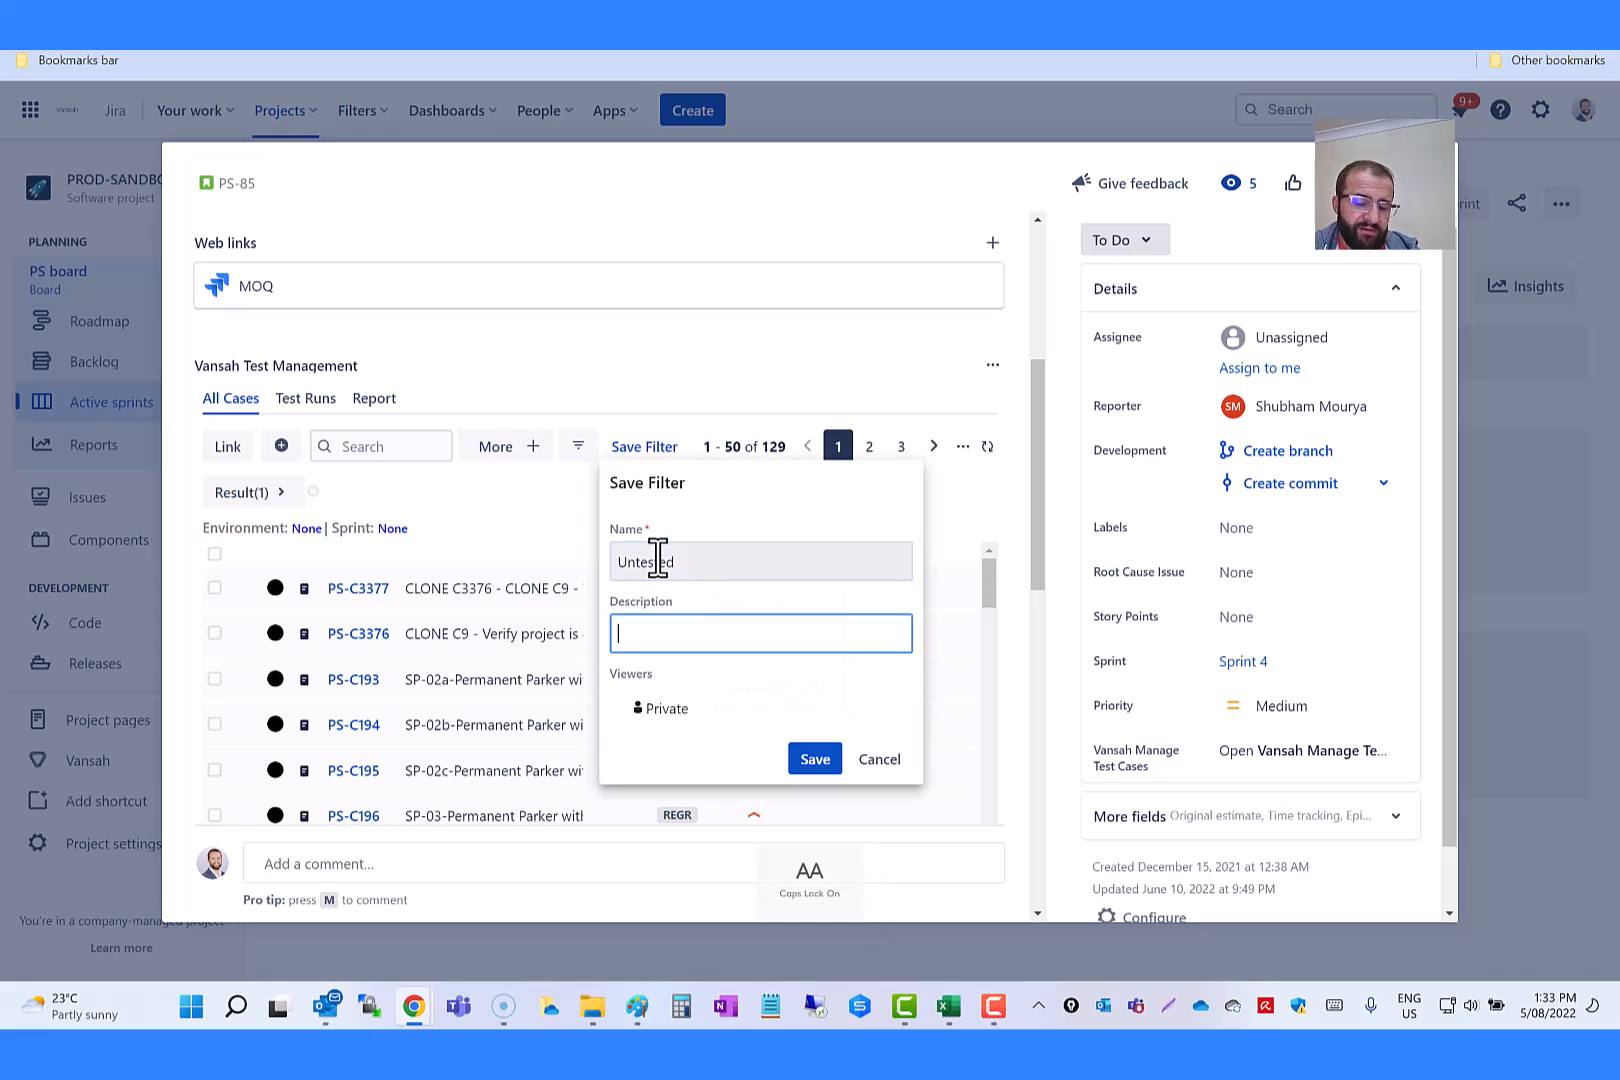
Step: Describe the filter as "All test cases which are not tested" and save it with Private viewers
text(A)
key(Caps_Lock)
text(ll test cases which are not tested)
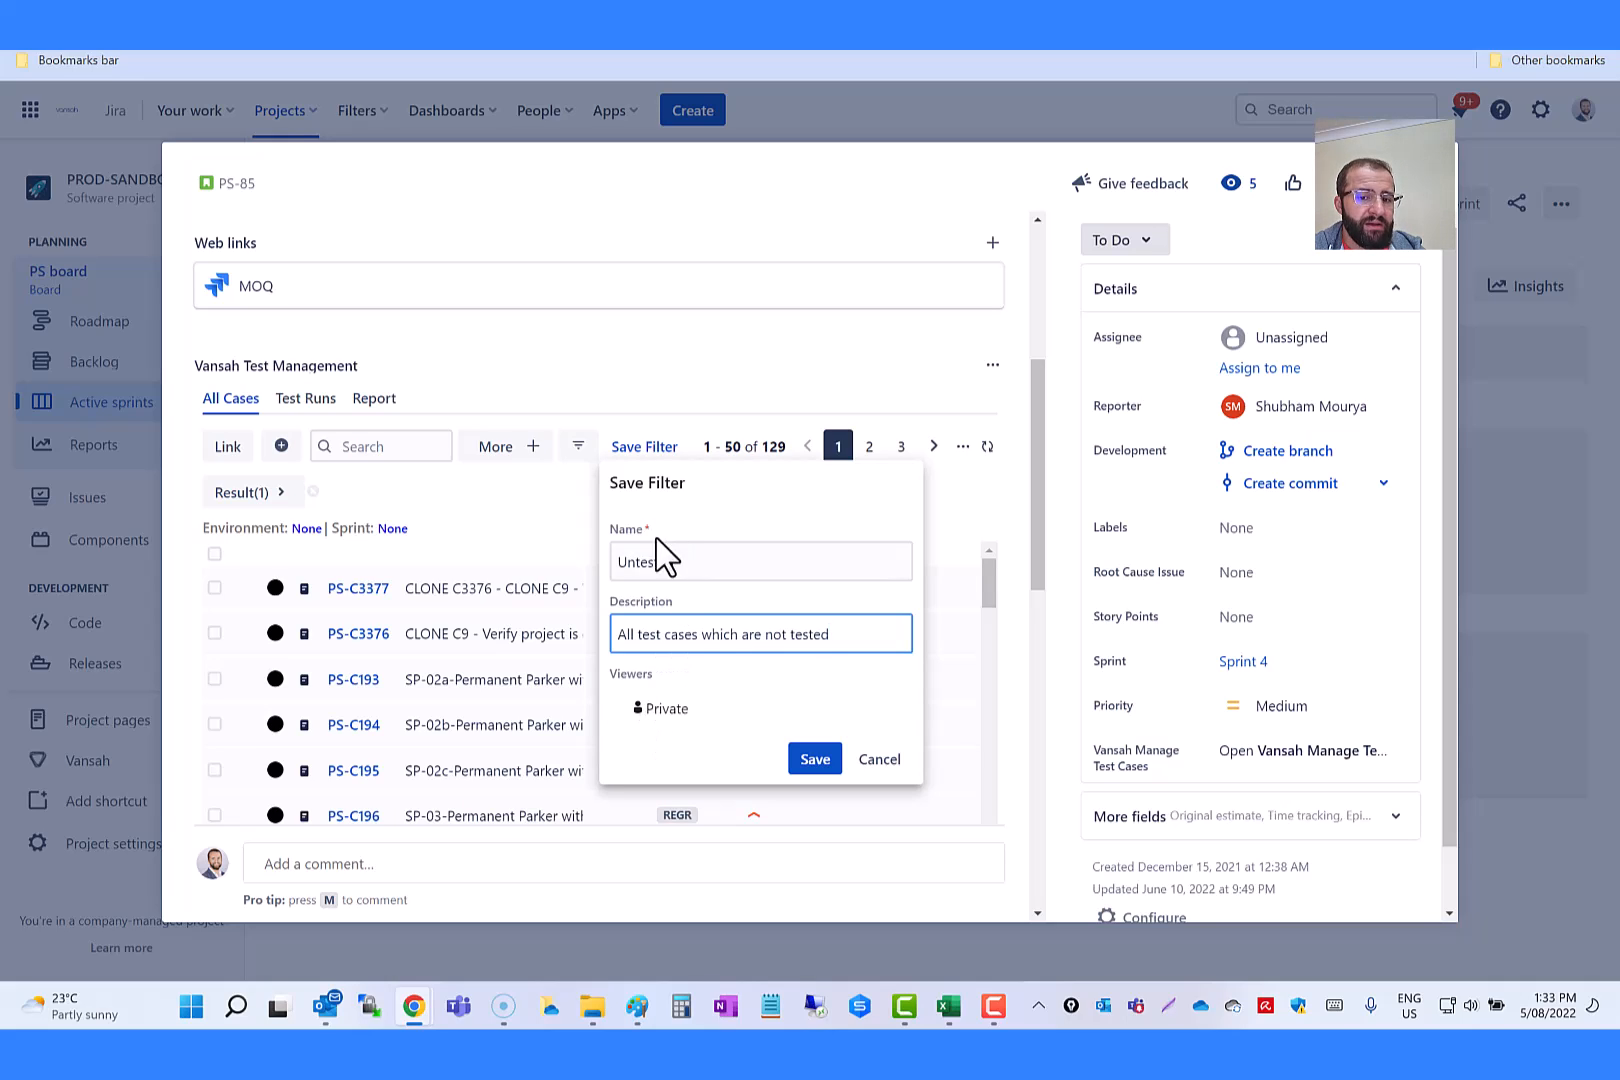
click(640, 710)
click(638, 712)
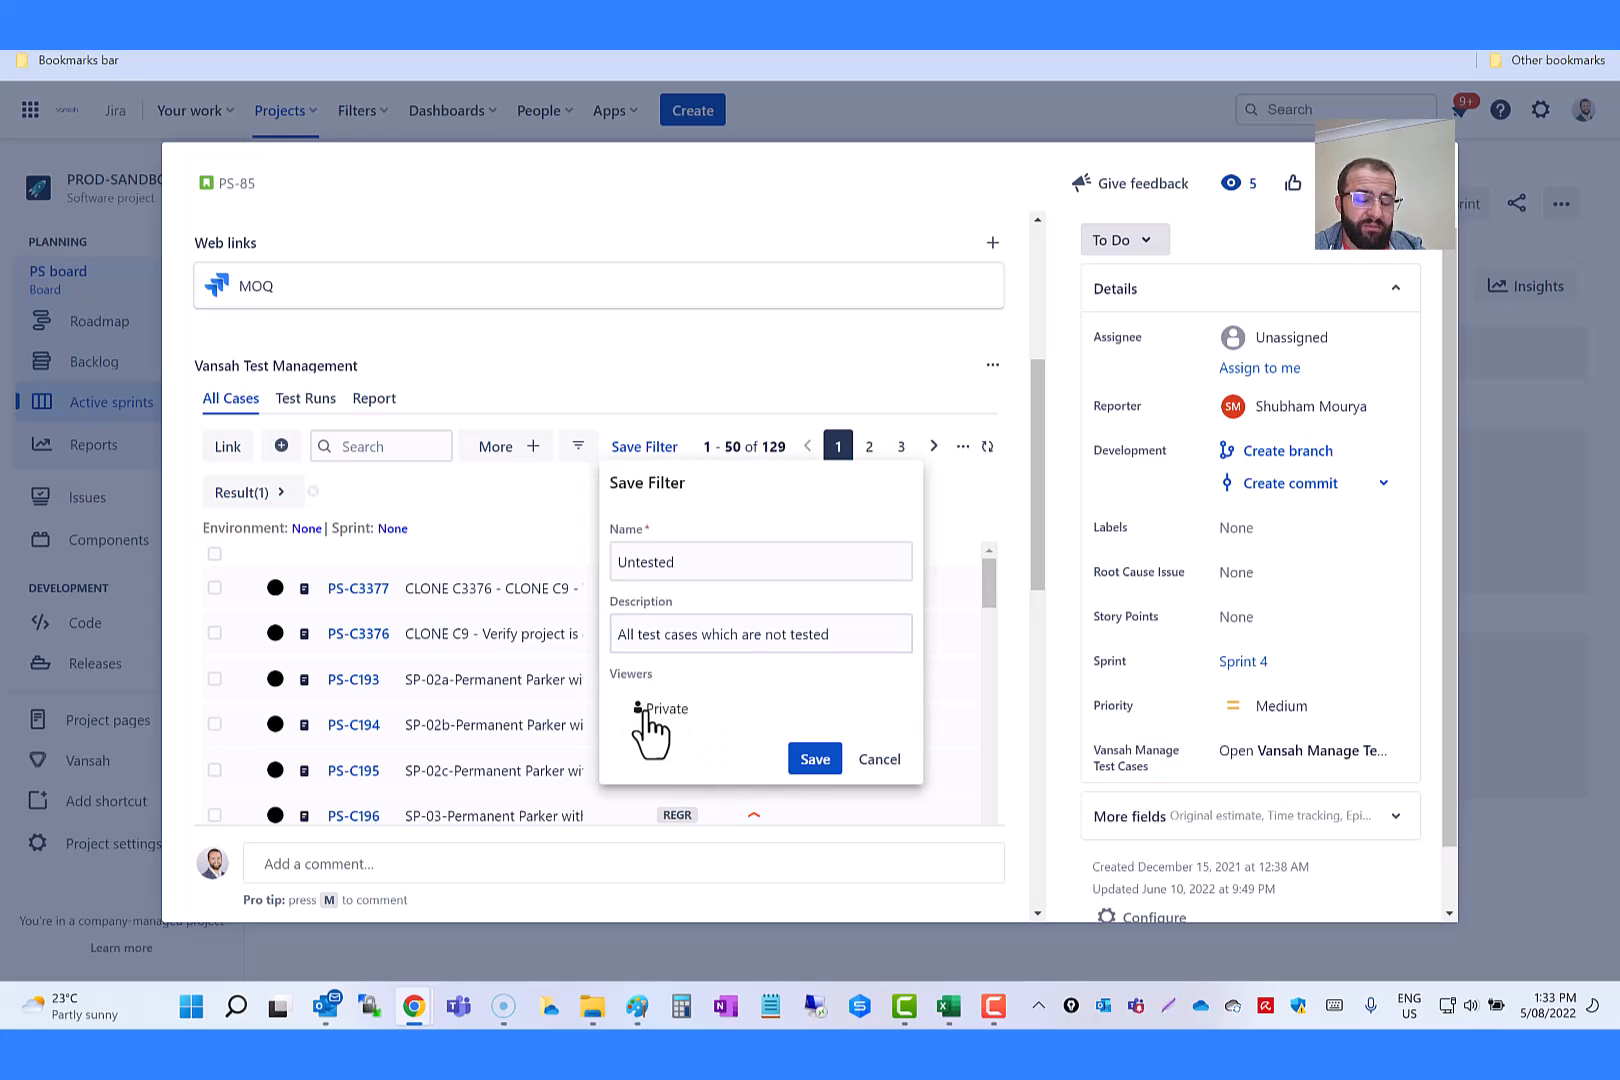
click(815, 760)
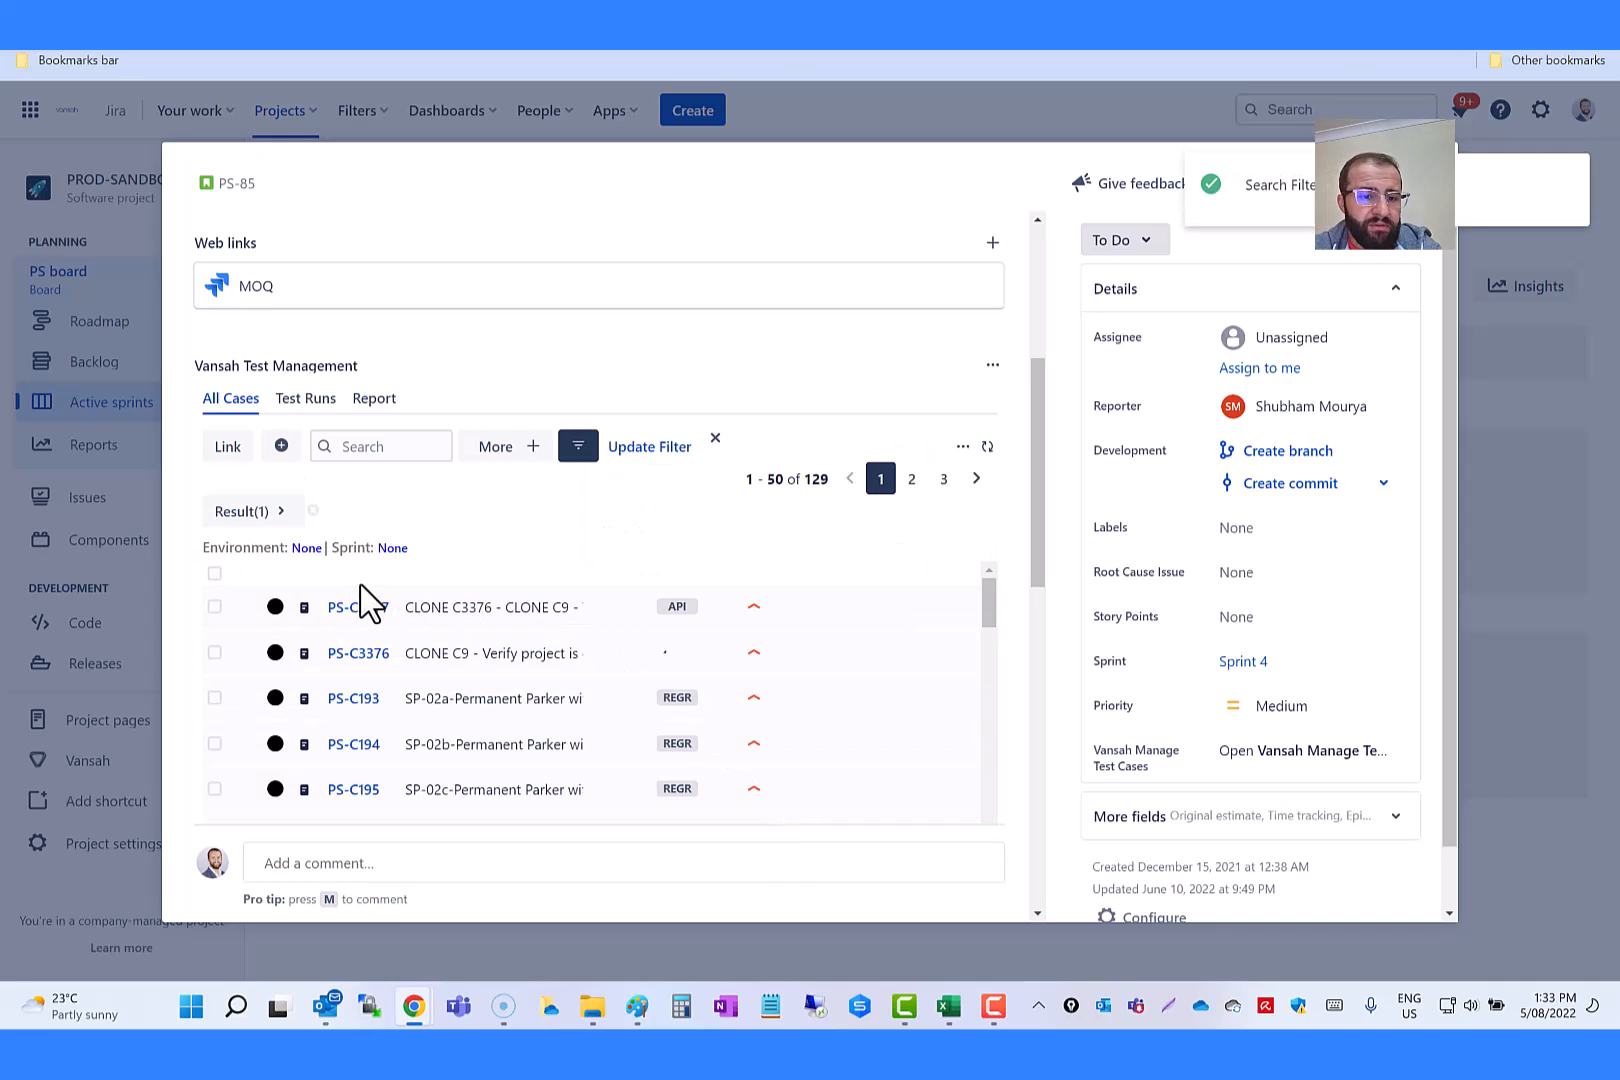
Step: Star the Untested filter in the list of saved filters
click(578, 452)
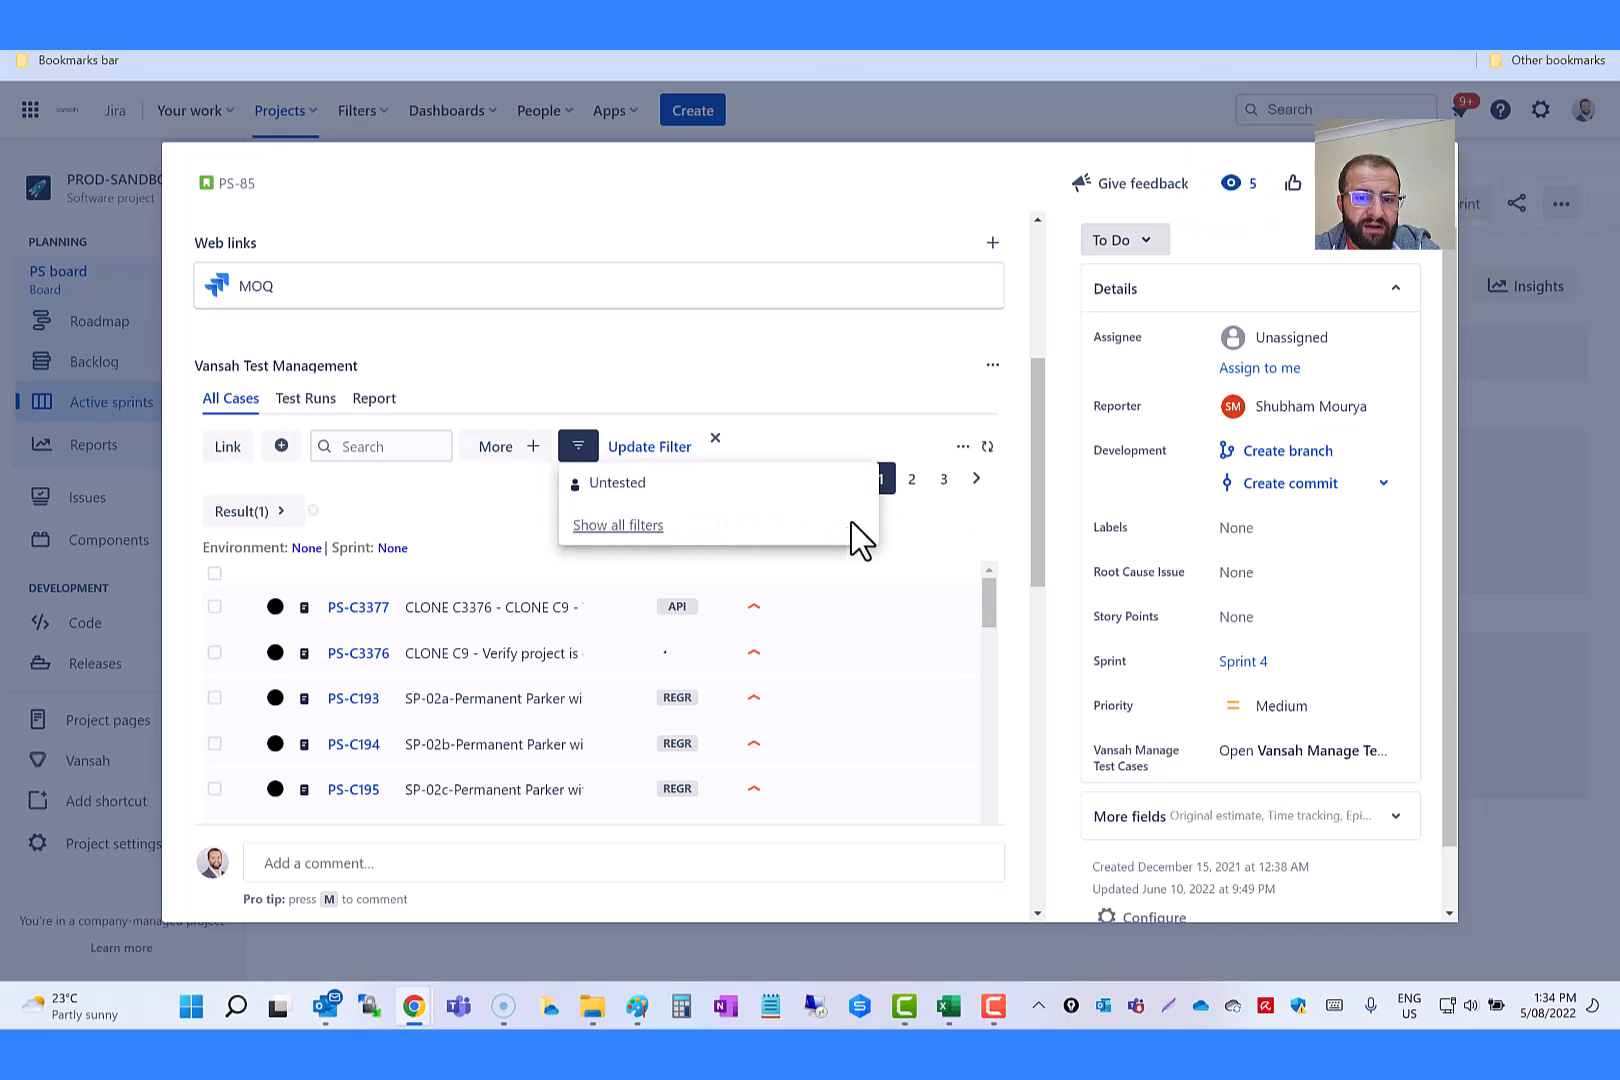
click(860, 484)
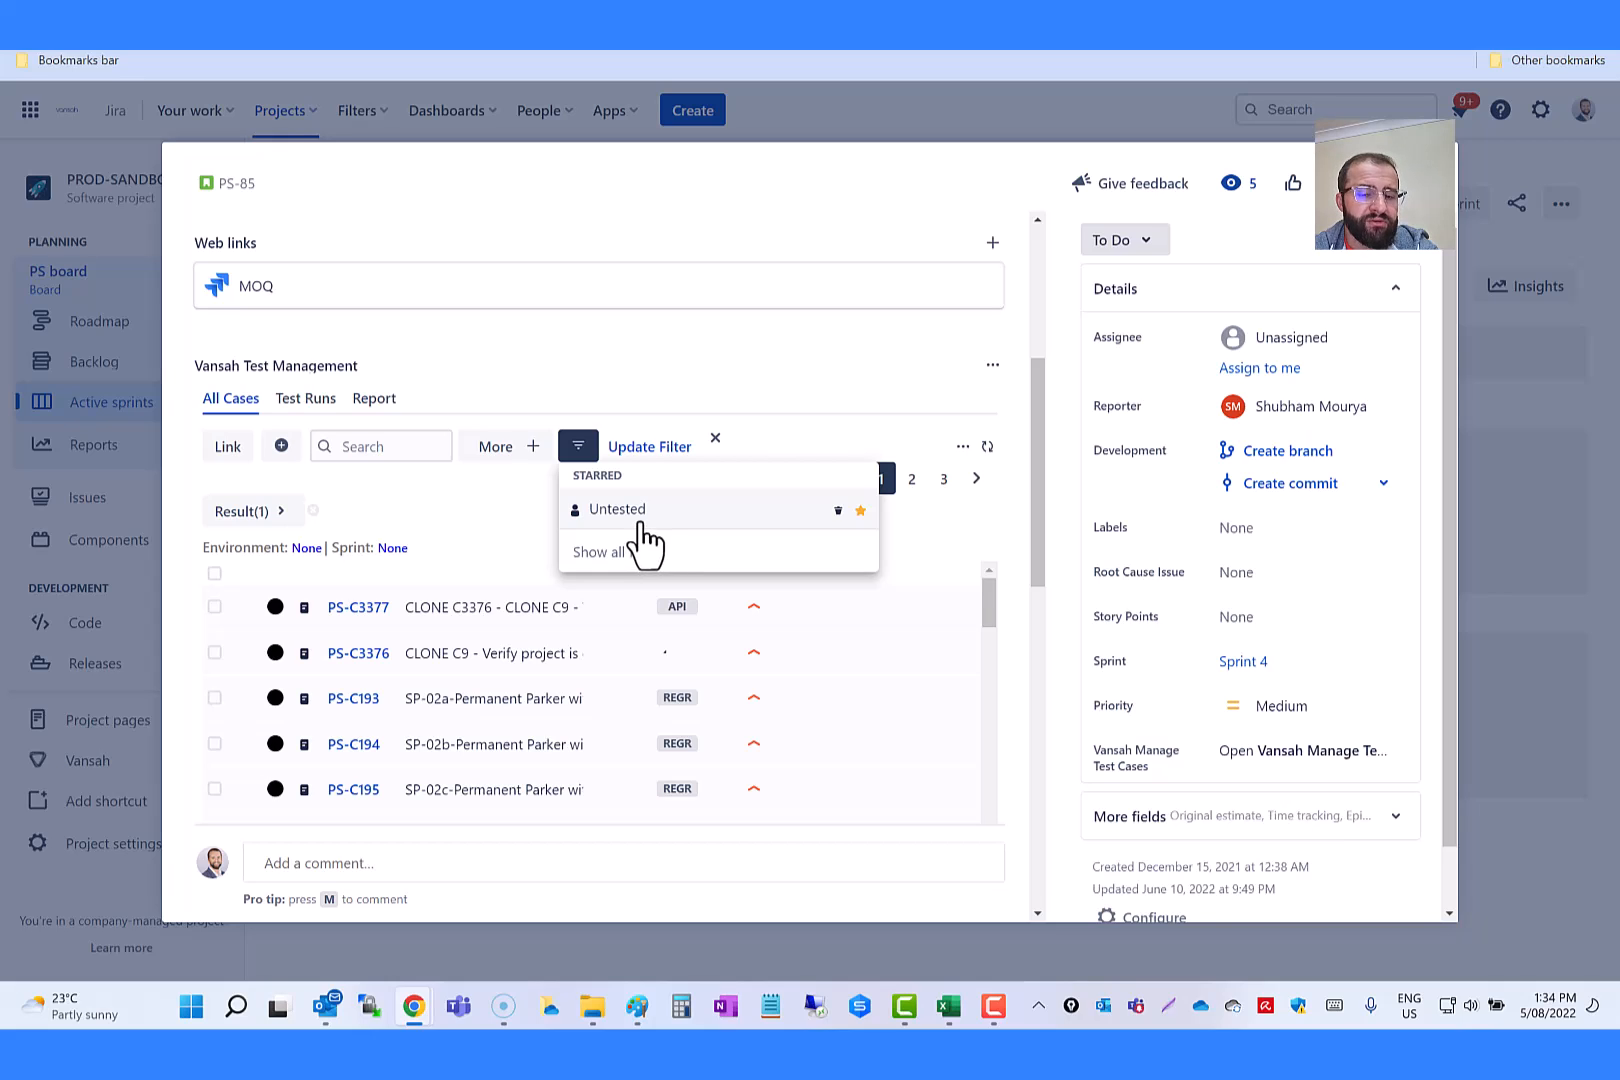
click(478, 520)
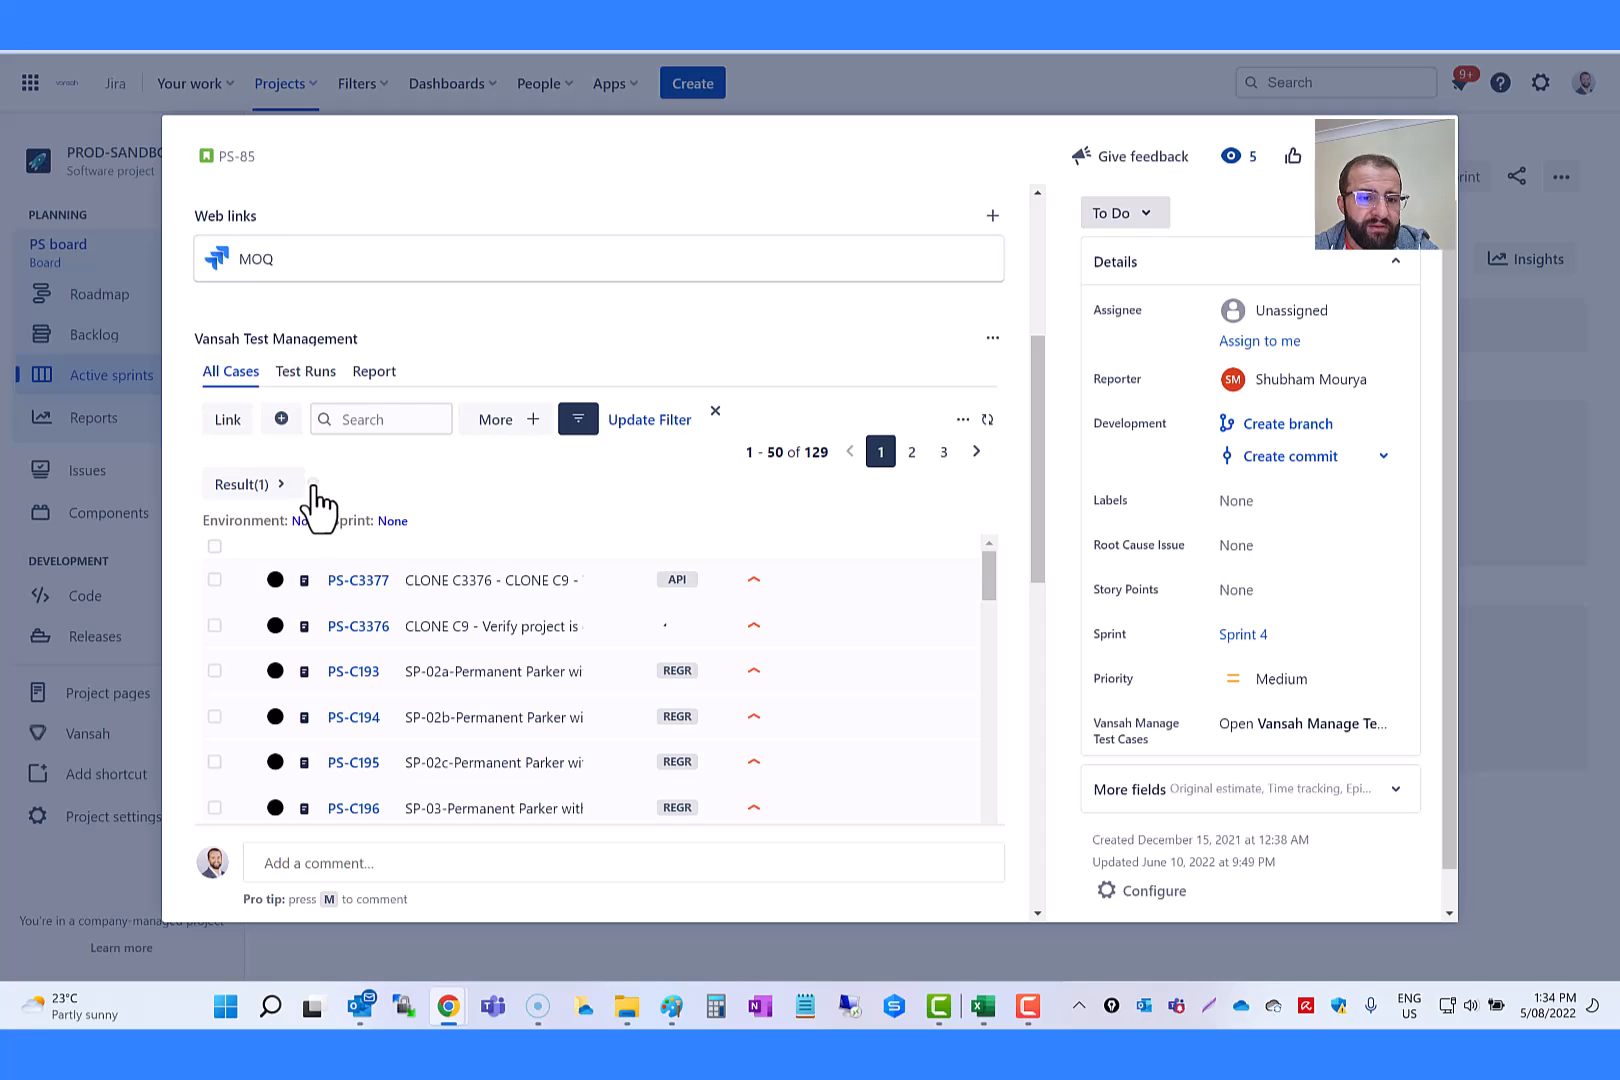
Step: Clear the Result filter from the test case list and apply the starred Untested filter
click(314, 488)
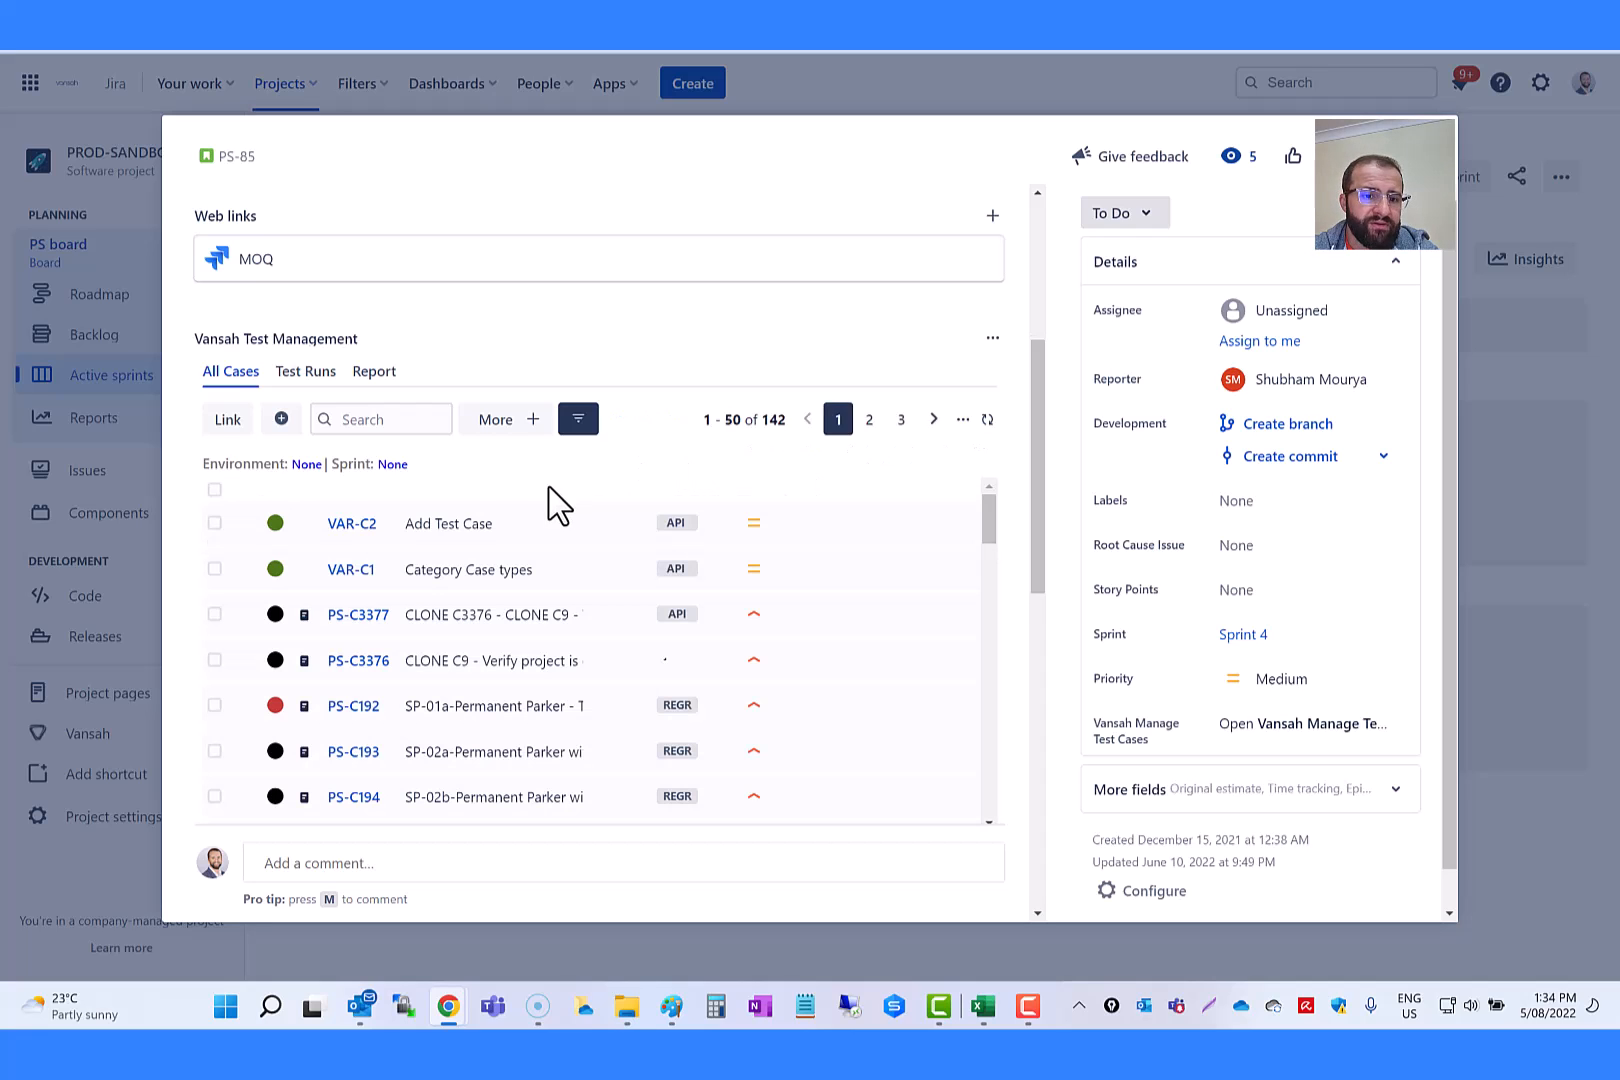
scroll(427, 621, down, 2)
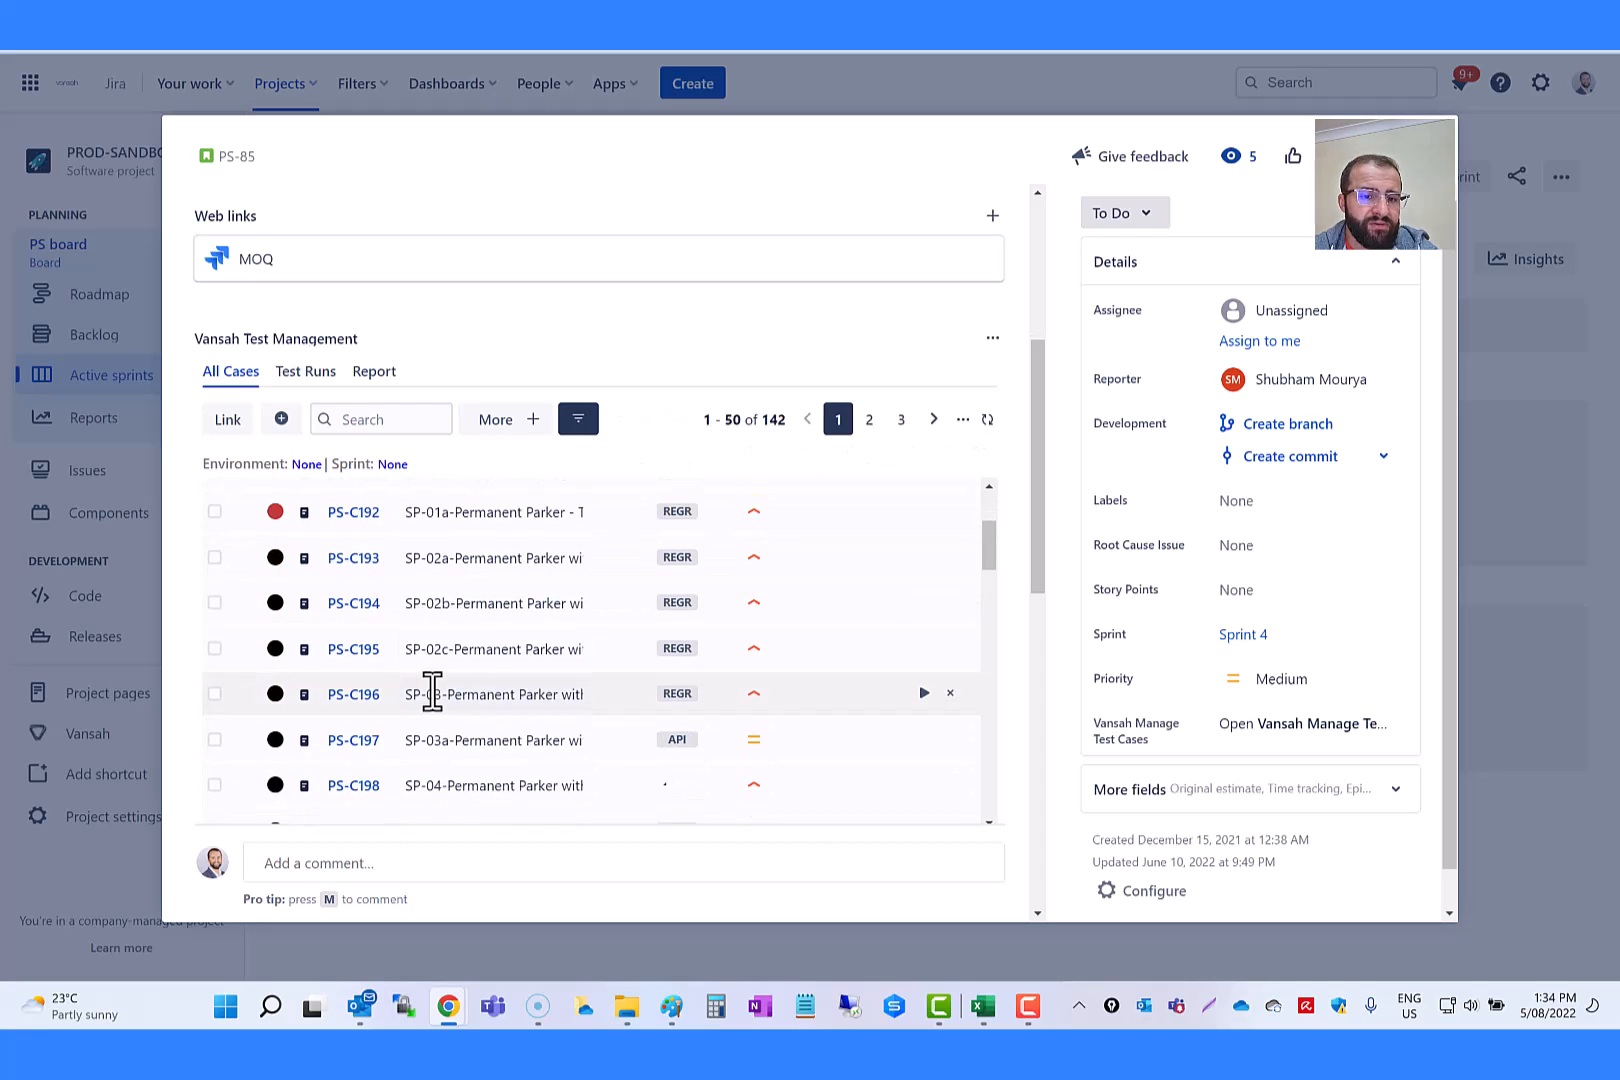
scroll(347, 524, up, 2)
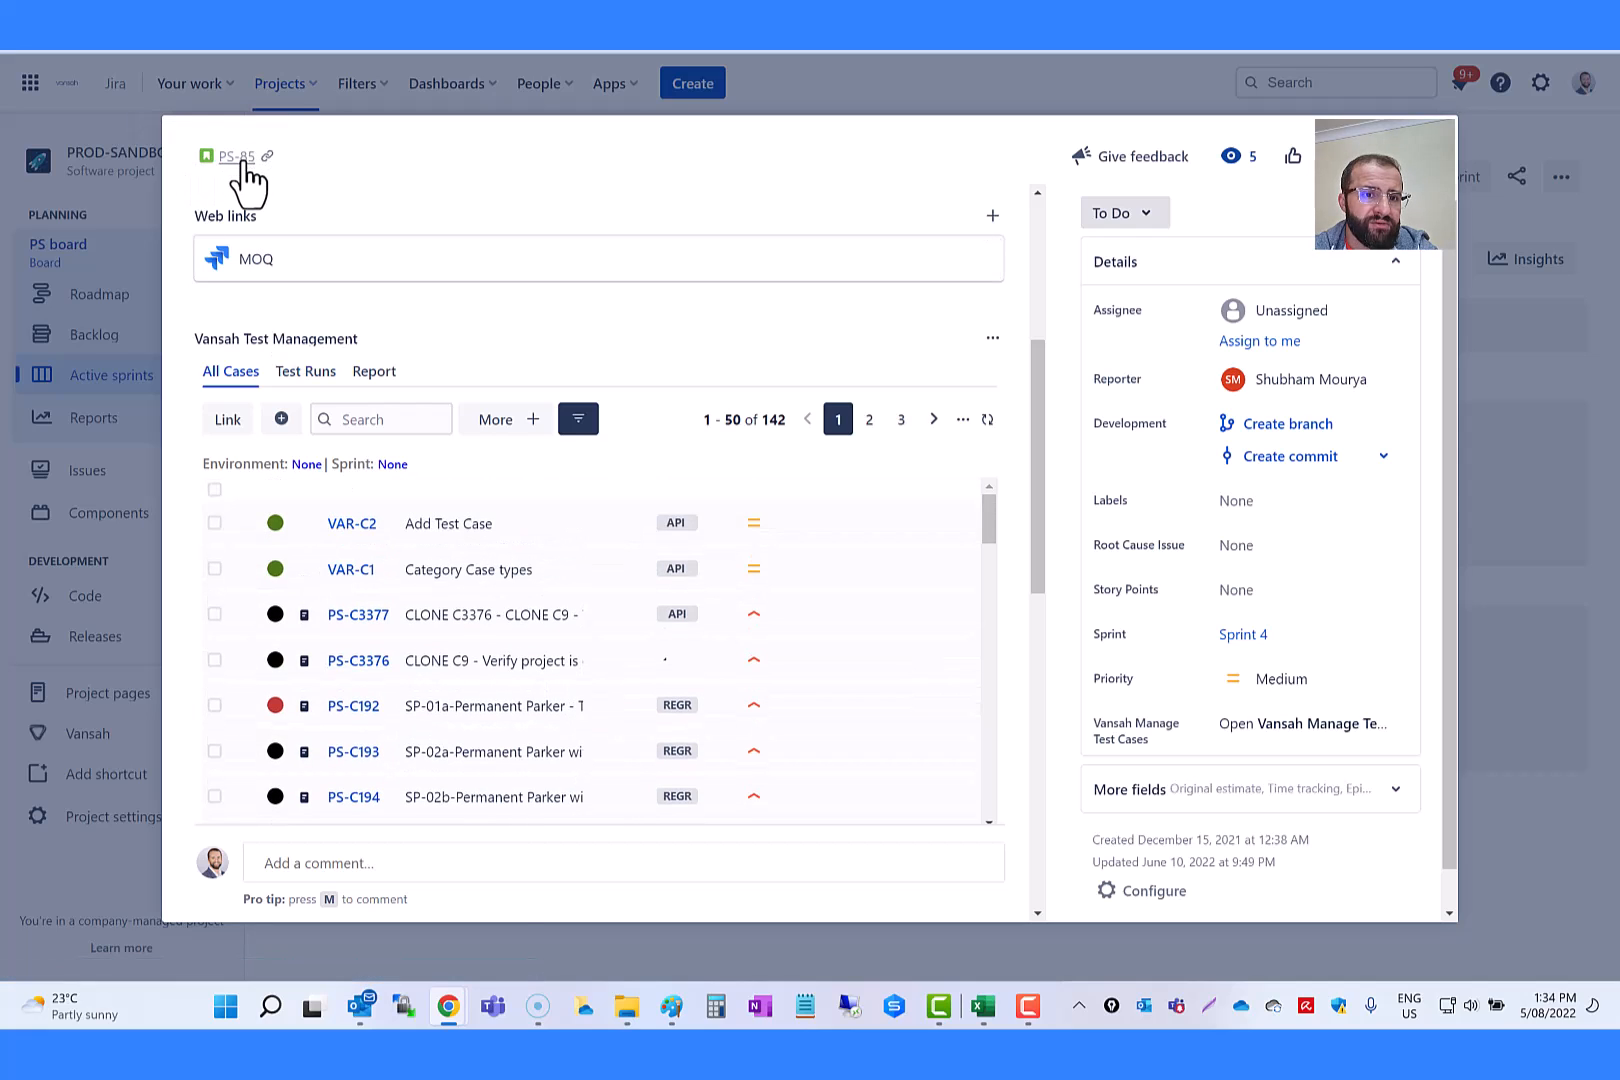
scroll(568, 712, down, 2)
scroll(648, 685, up, 1)
scroll(560, 615, up, 3)
scroll(700, 638, down, 1)
scroll(760, 640, down, 1)
scroll(1005, 521, down, 2)
click(577, 320)
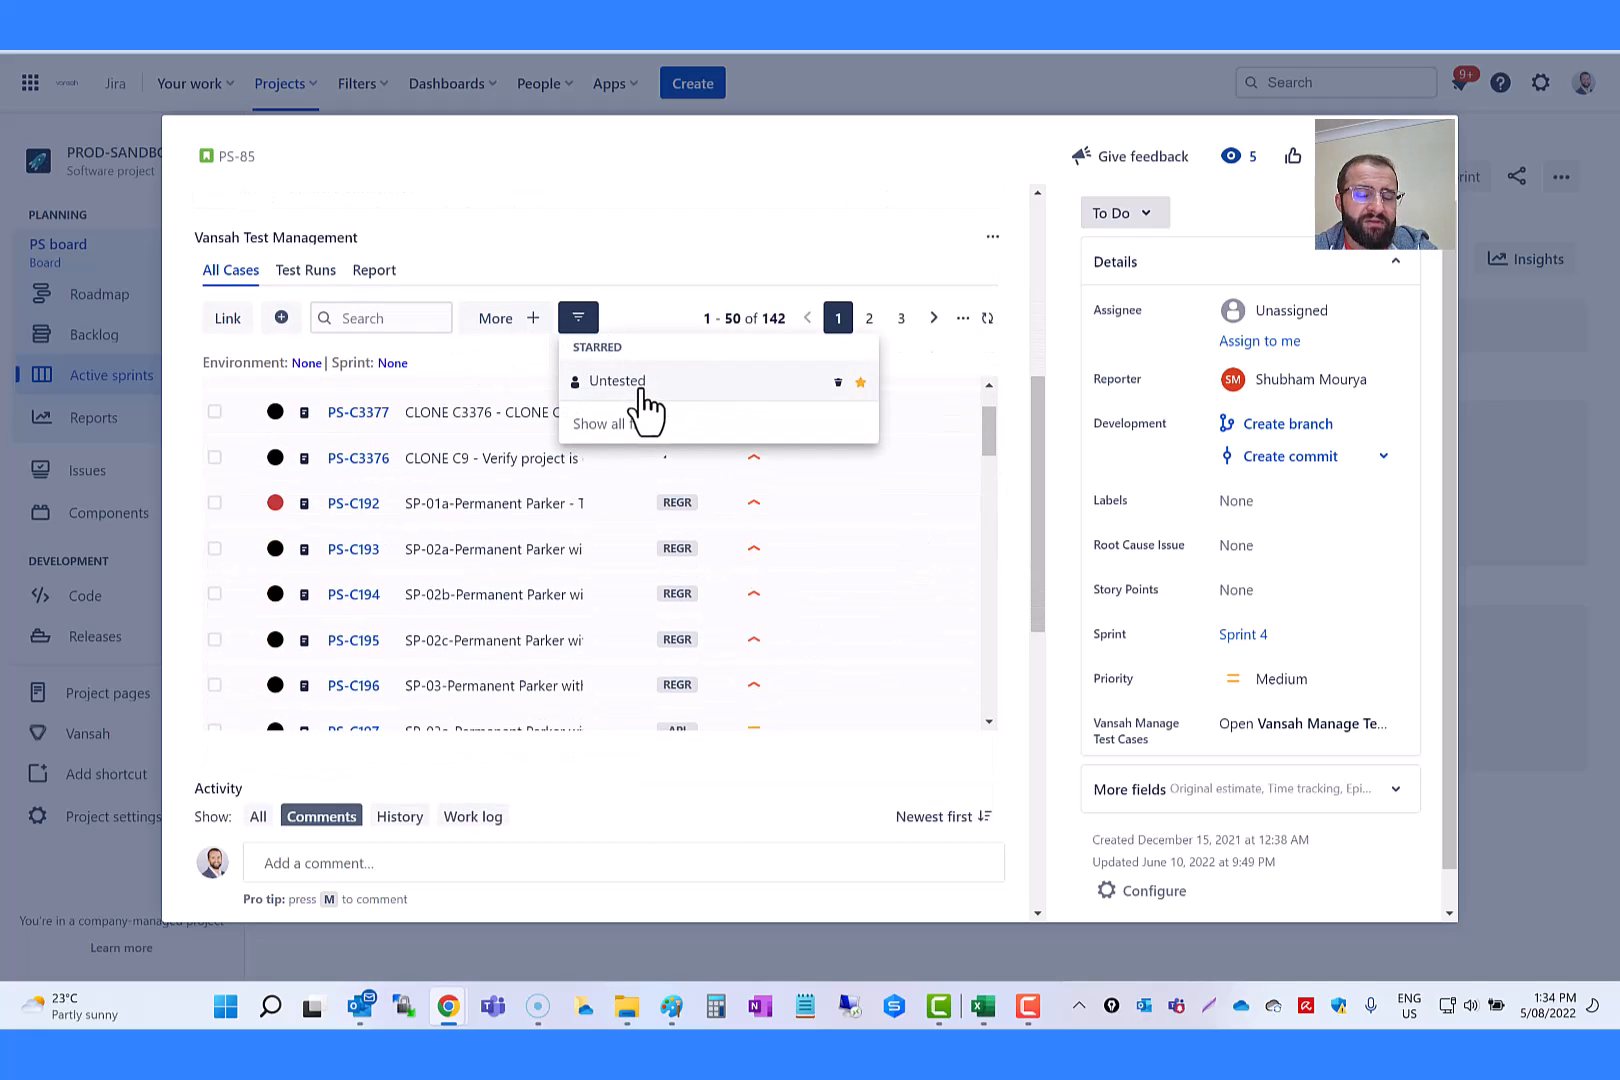
click(617, 381)
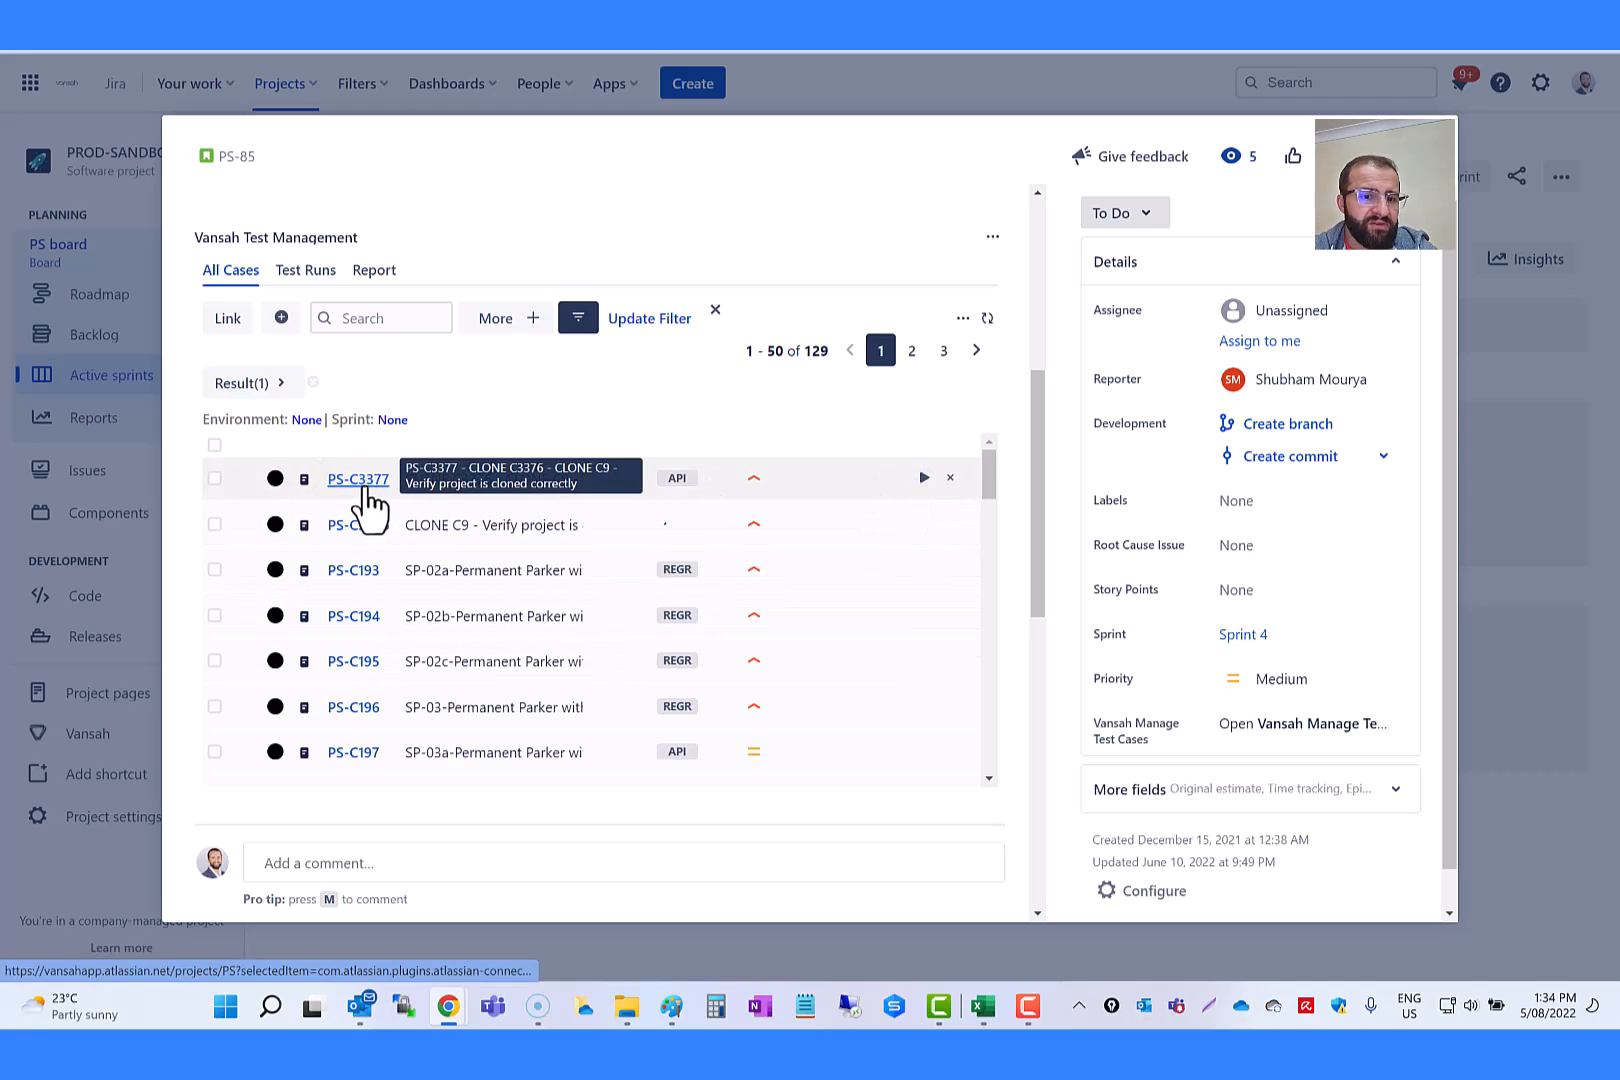
Step: Set the result of test case PS-C3377 to PASSED and refresh the list with the Untested filter applied
click(926, 494)
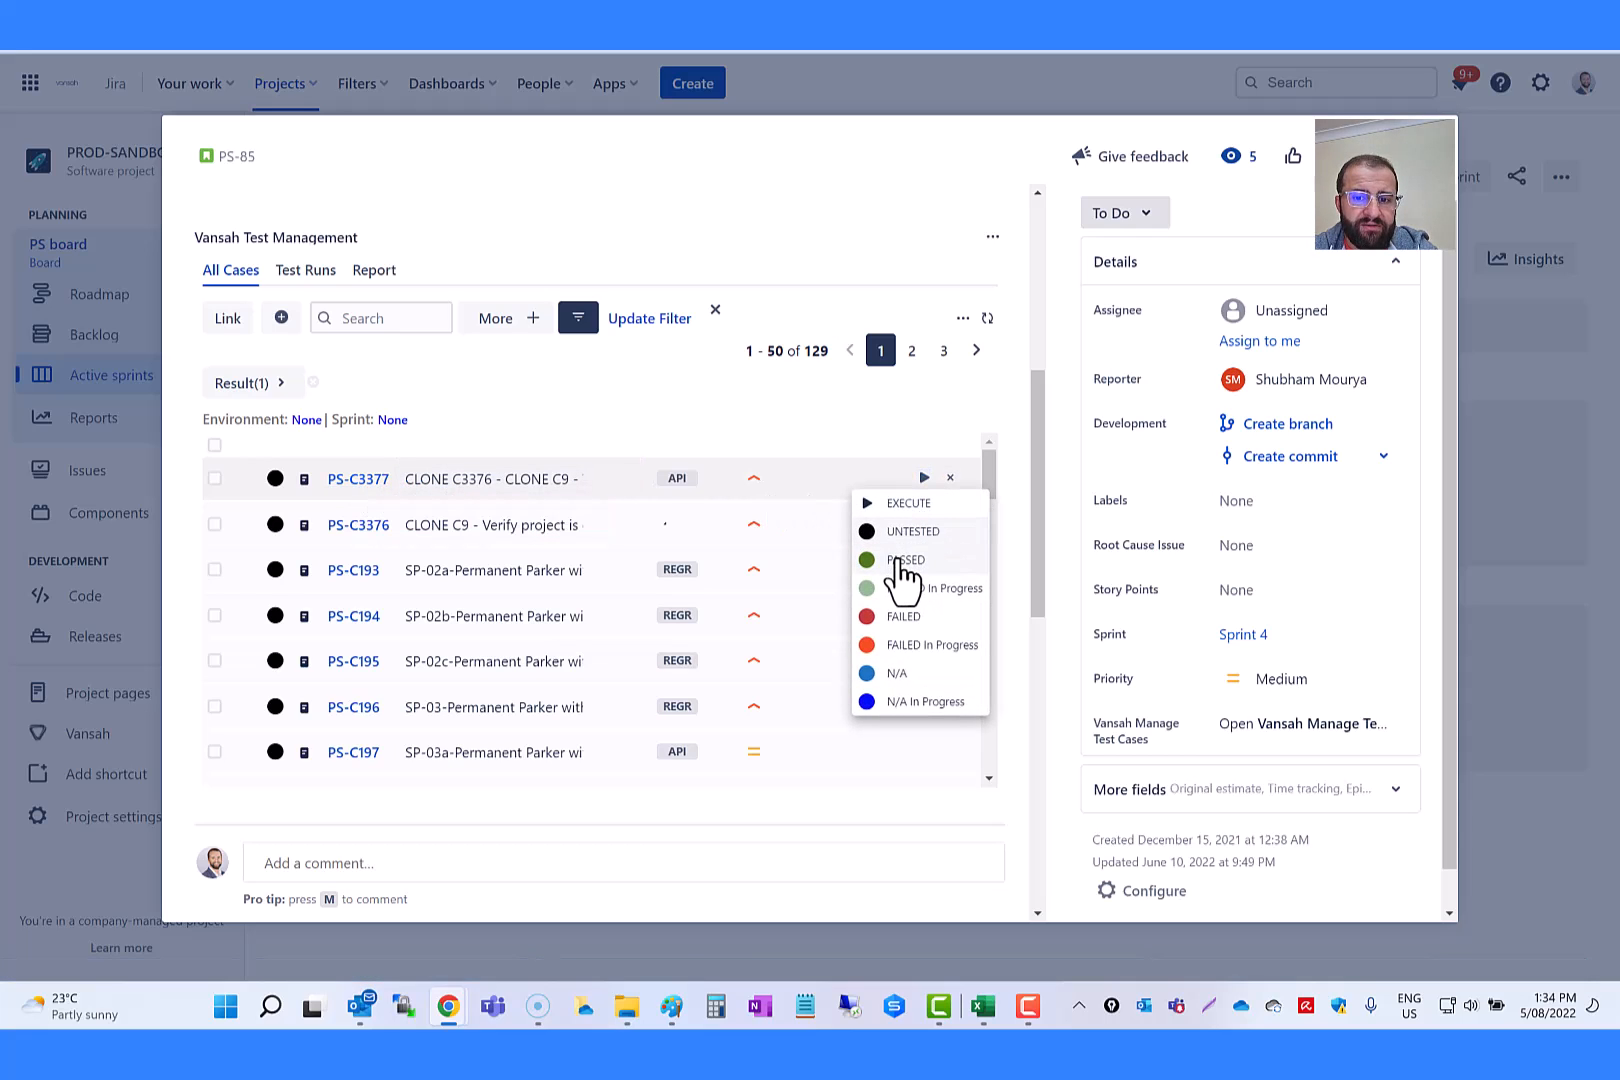
click(899, 554)
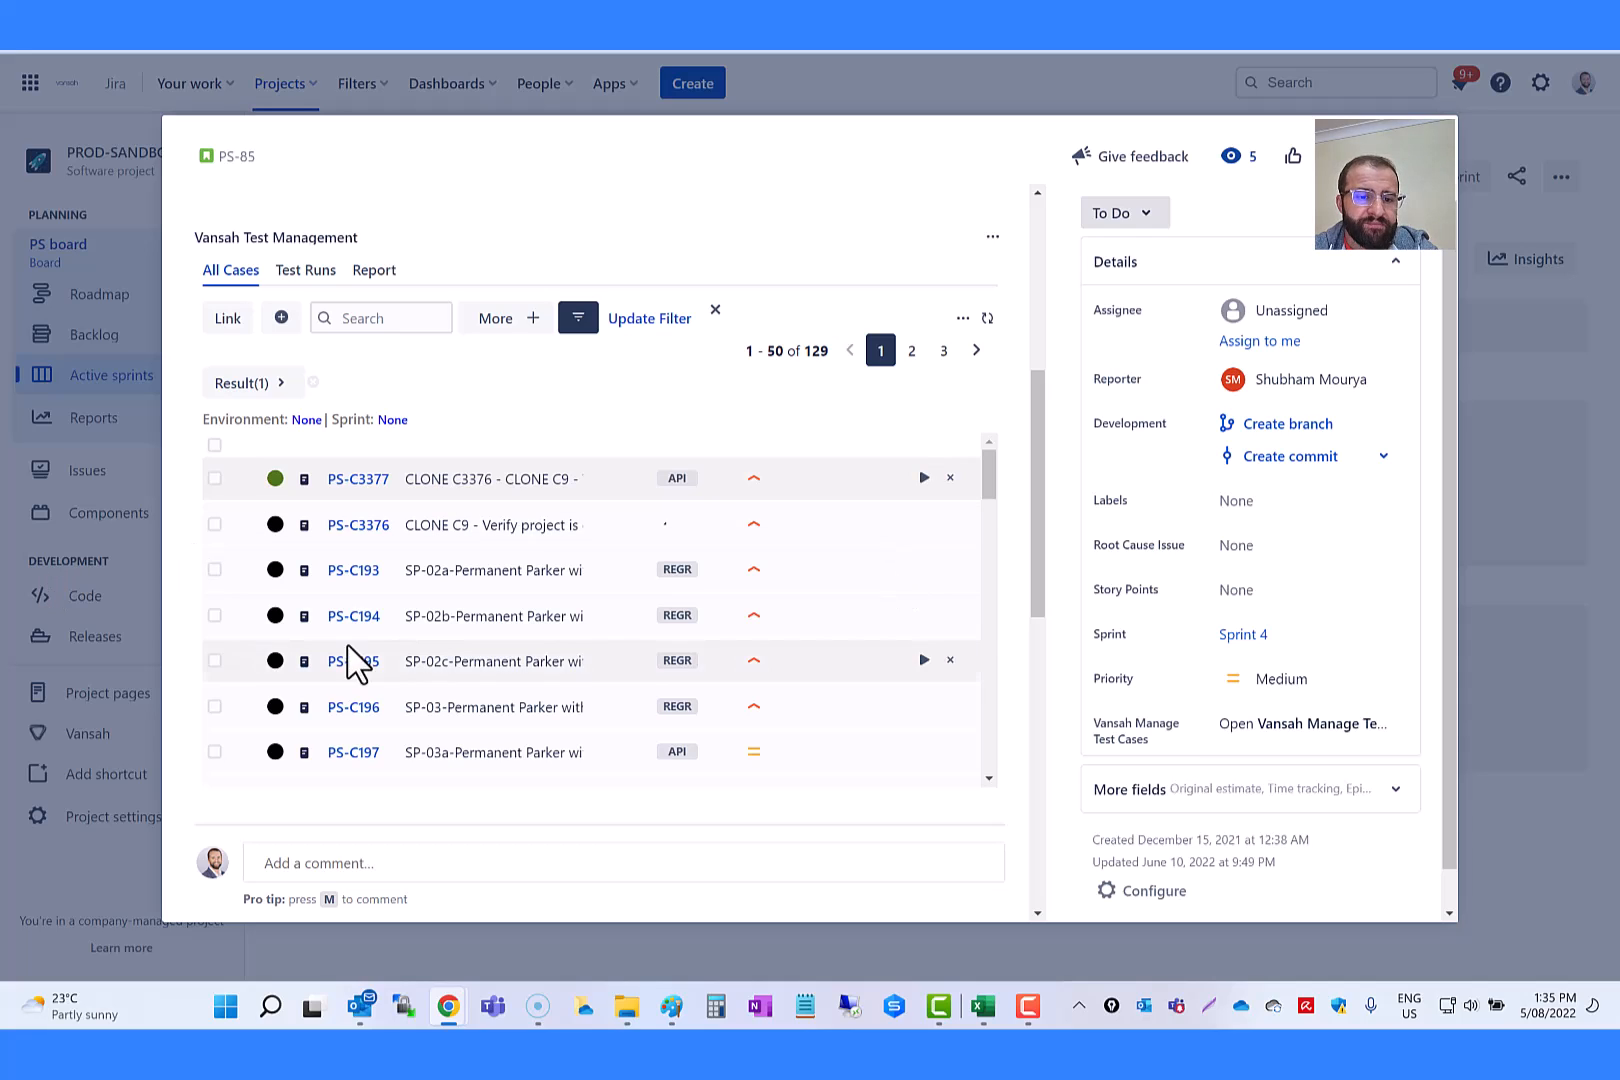
click(987, 318)
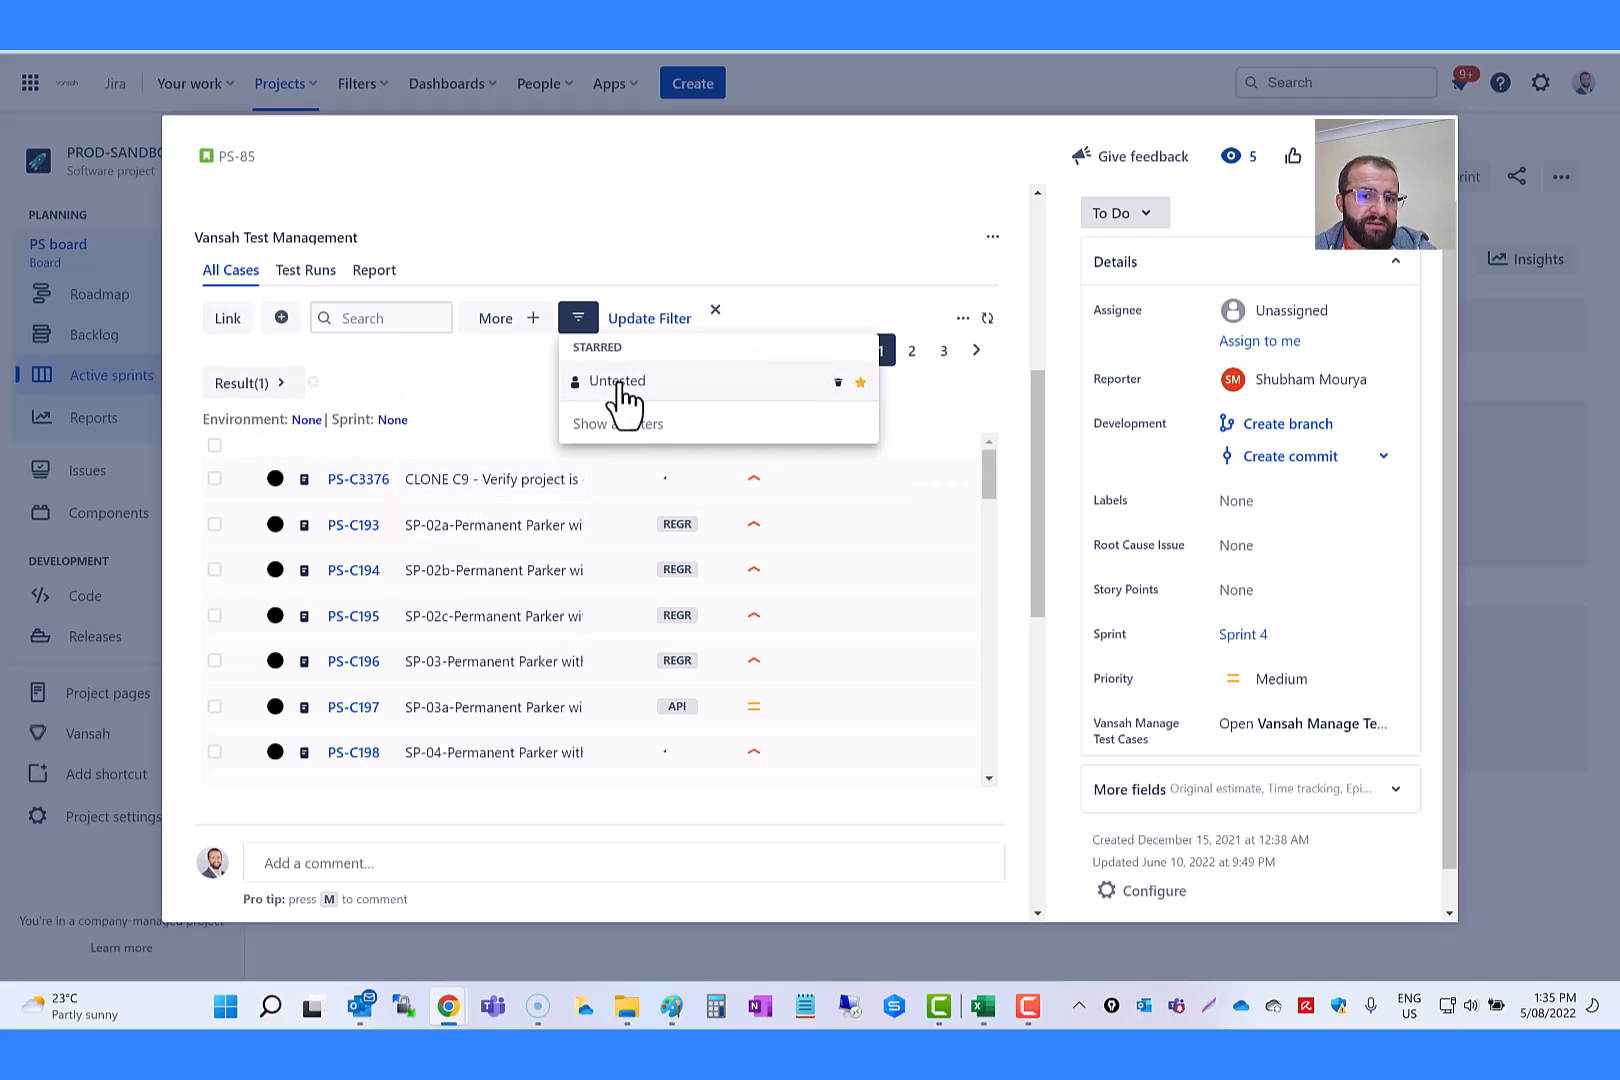
click(617, 381)
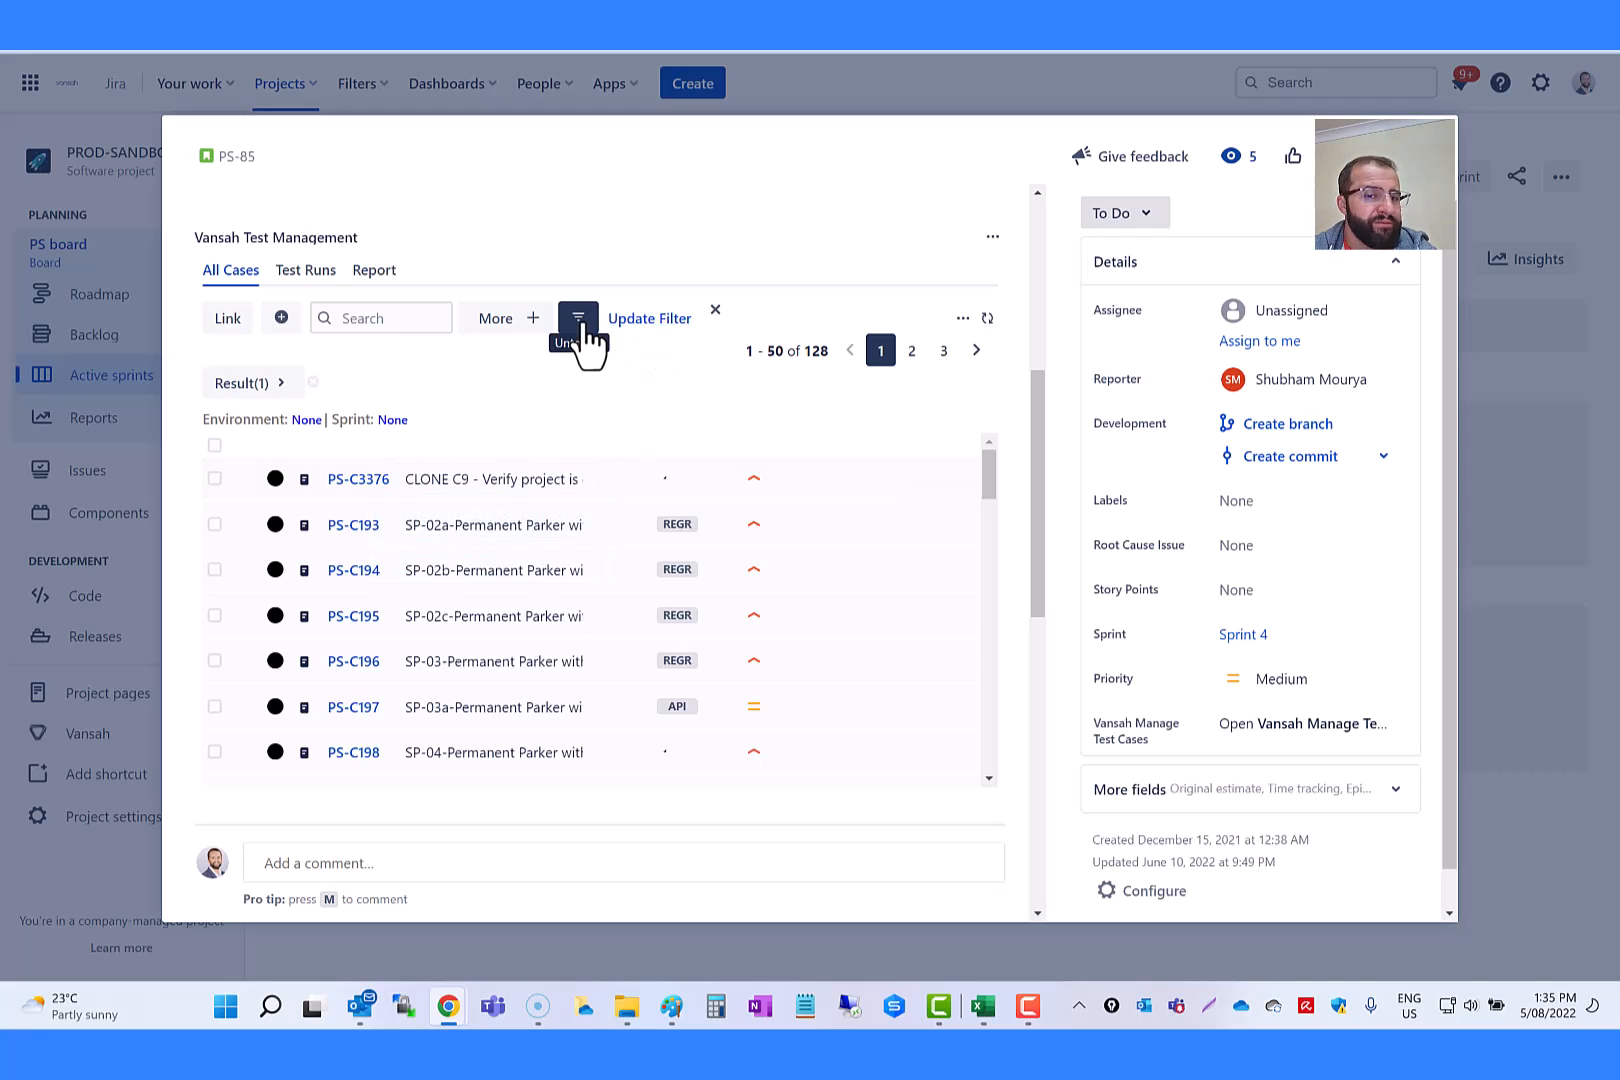
Step: Add a Priority filter alongside the Result filter and limit it to High
click(520, 324)
click(586, 392)
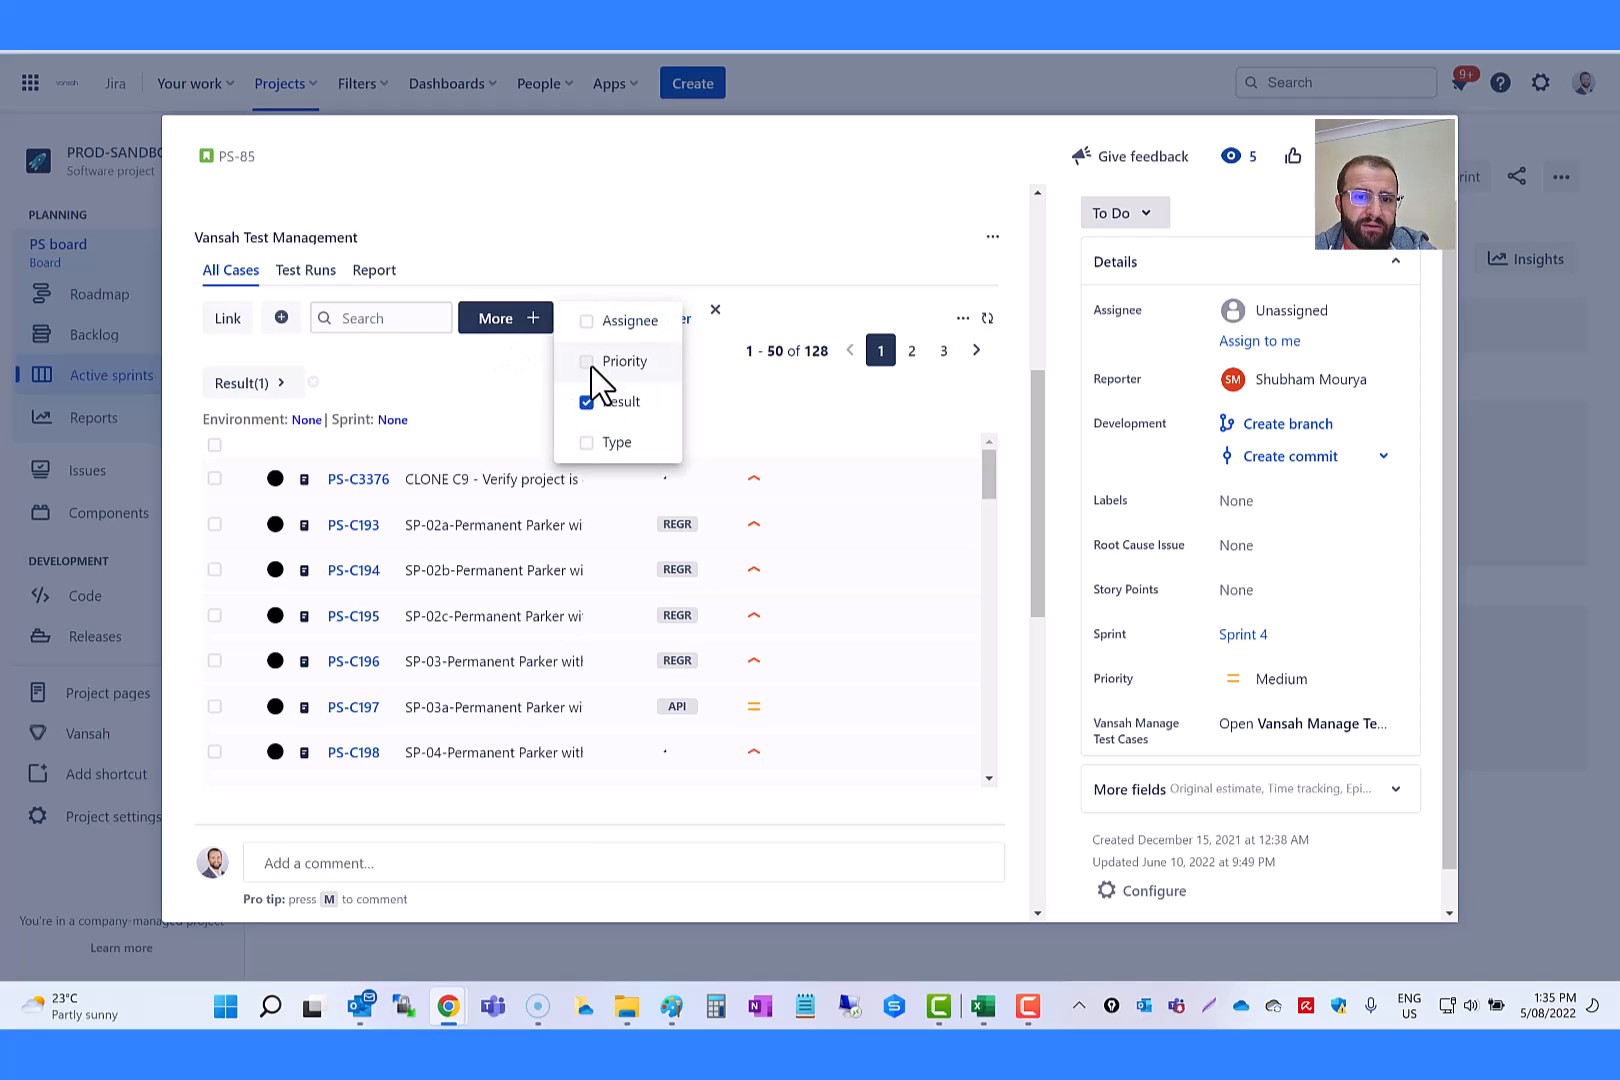
click(588, 363)
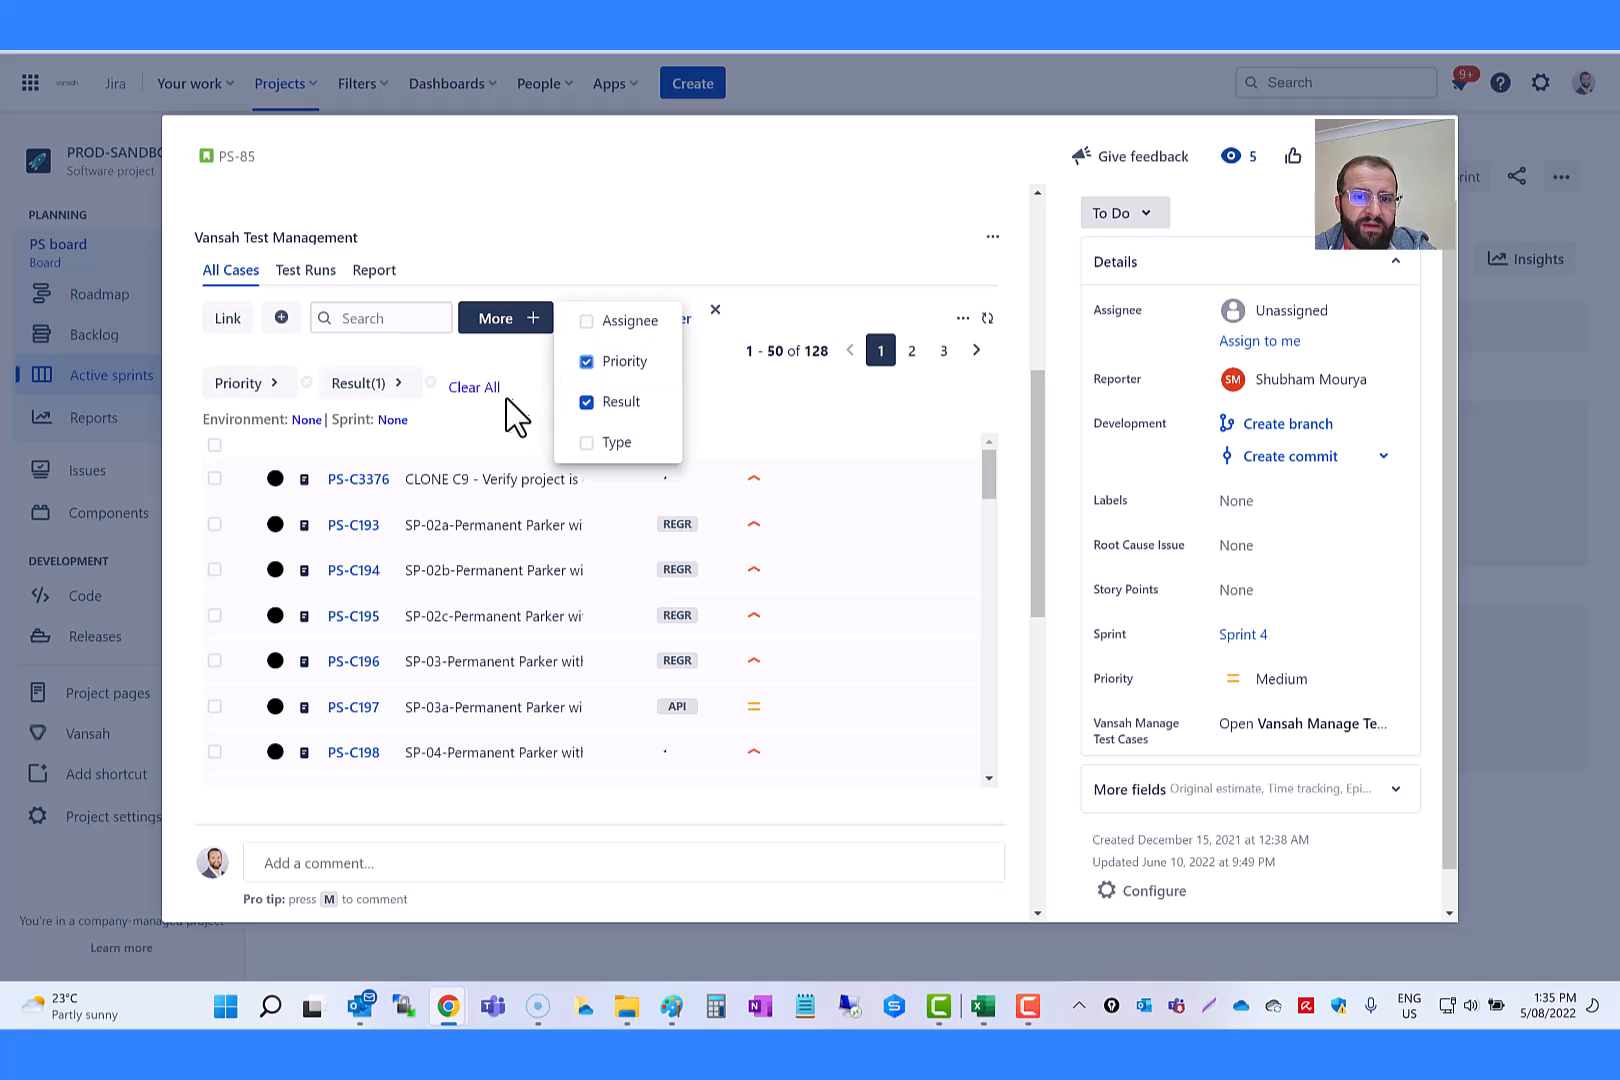
click(456, 366)
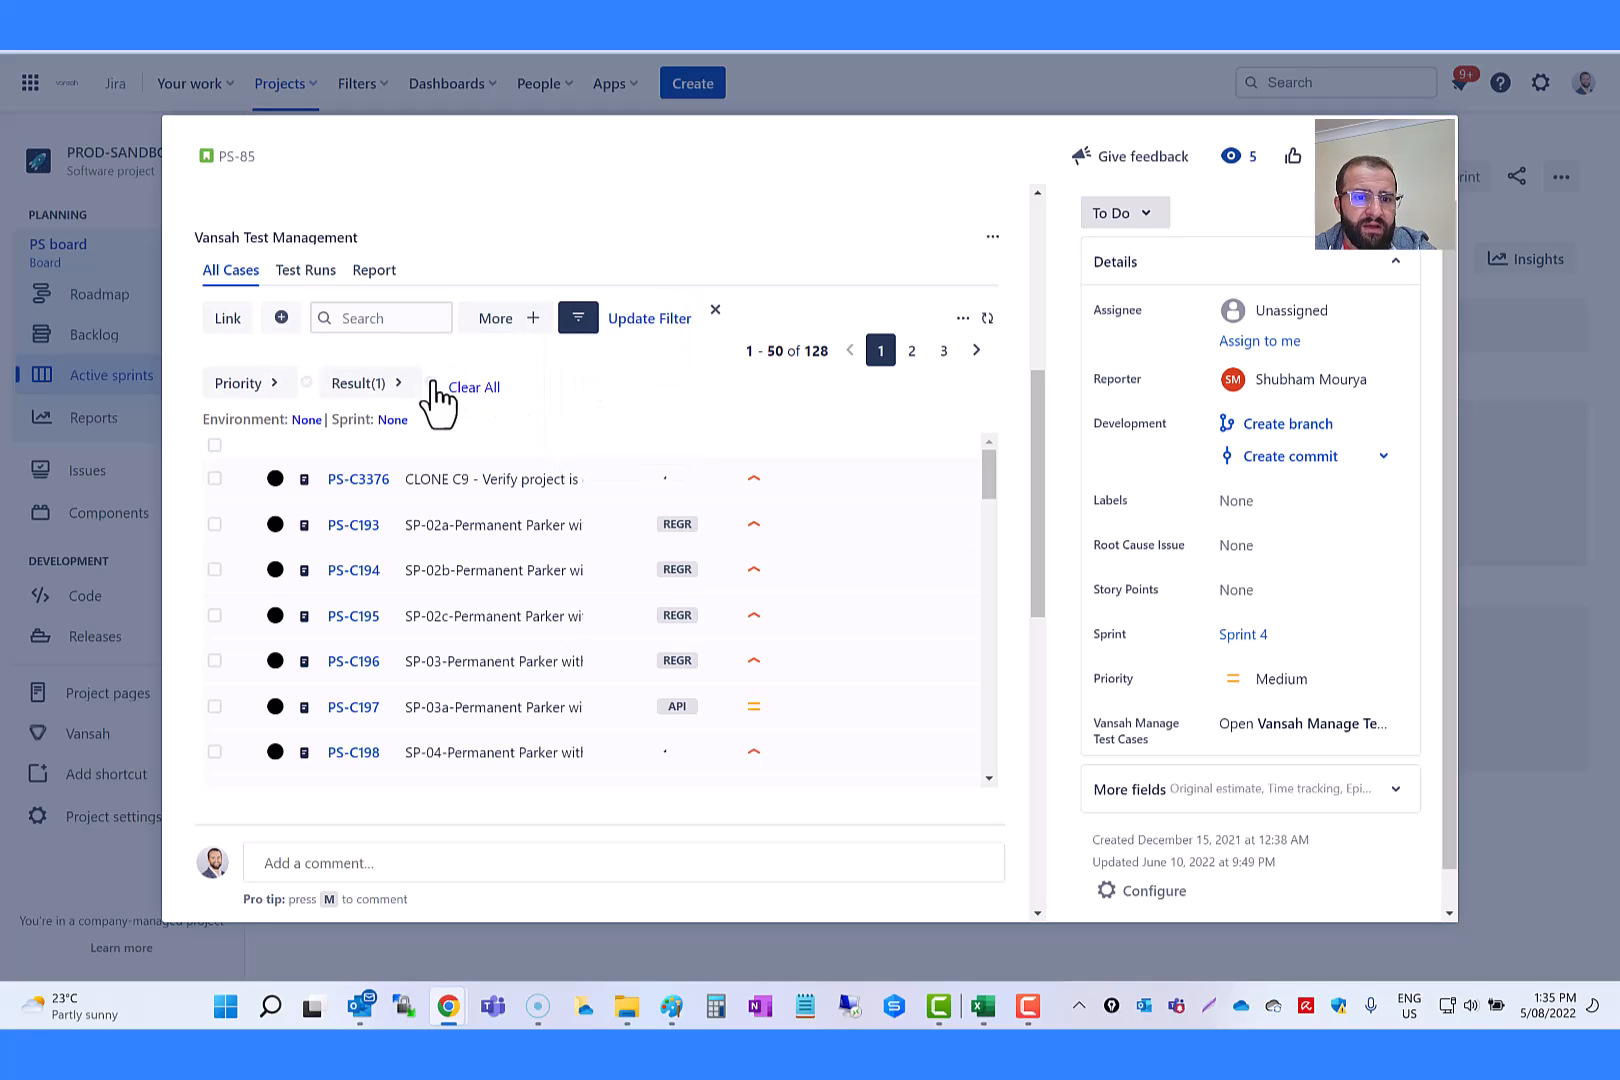
click(277, 386)
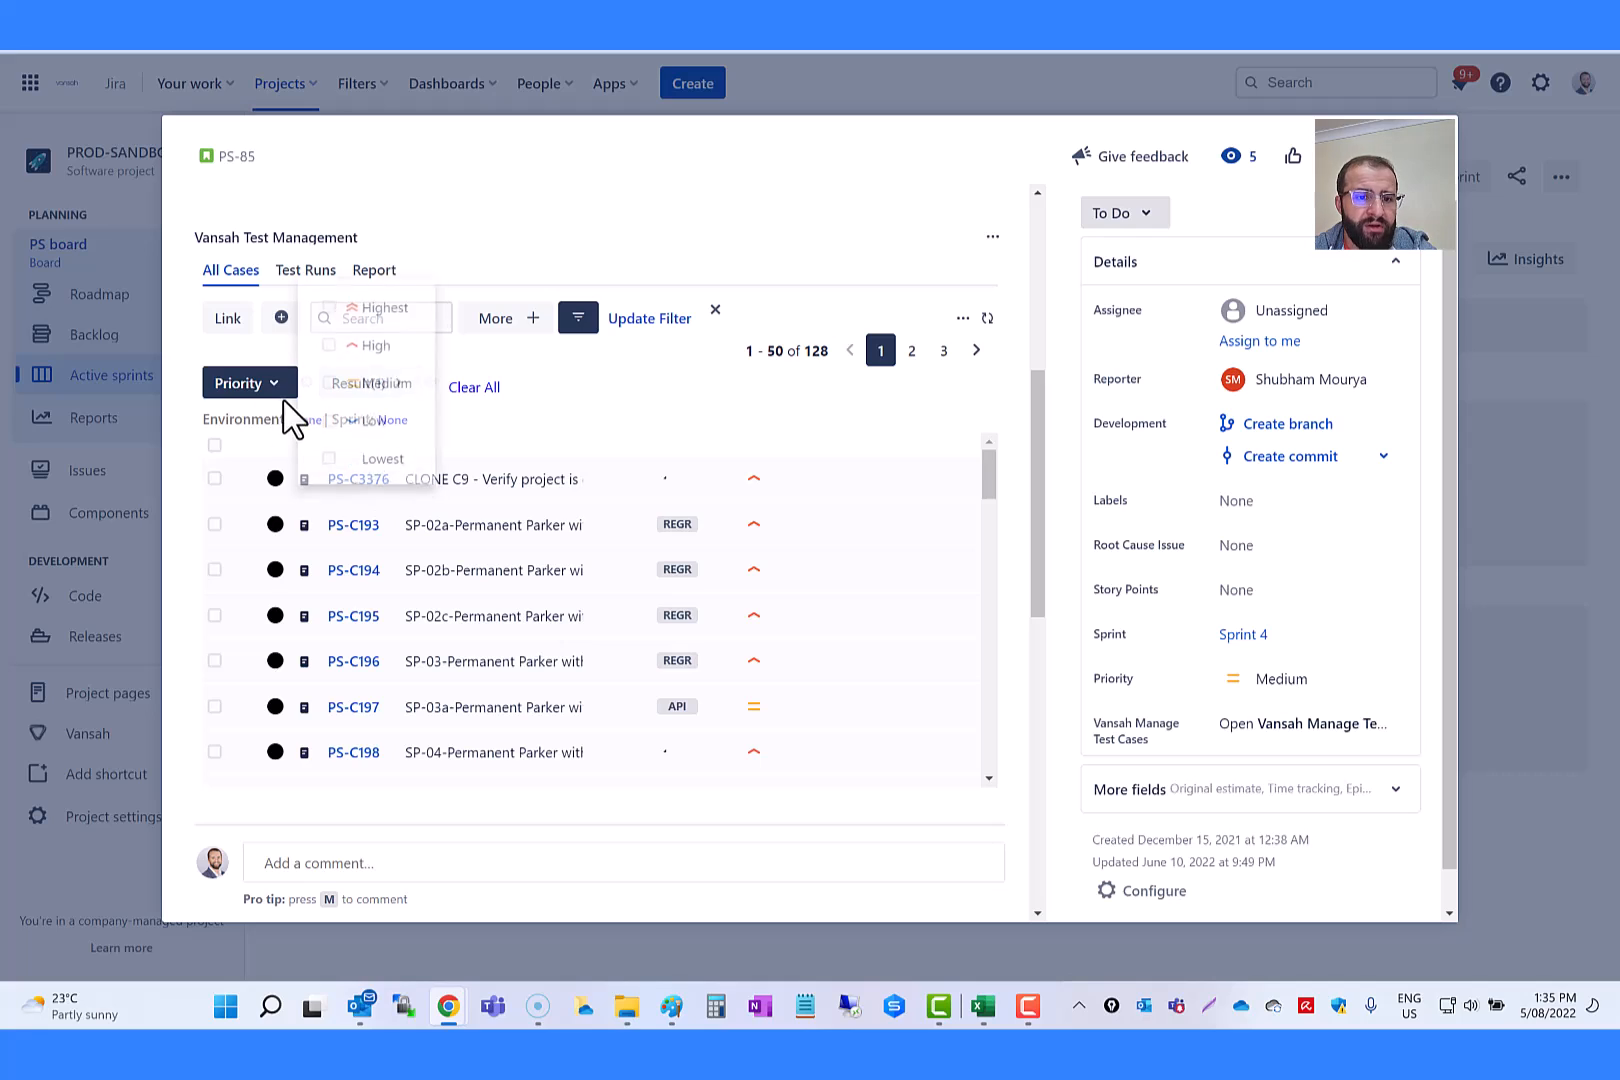
click(331, 350)
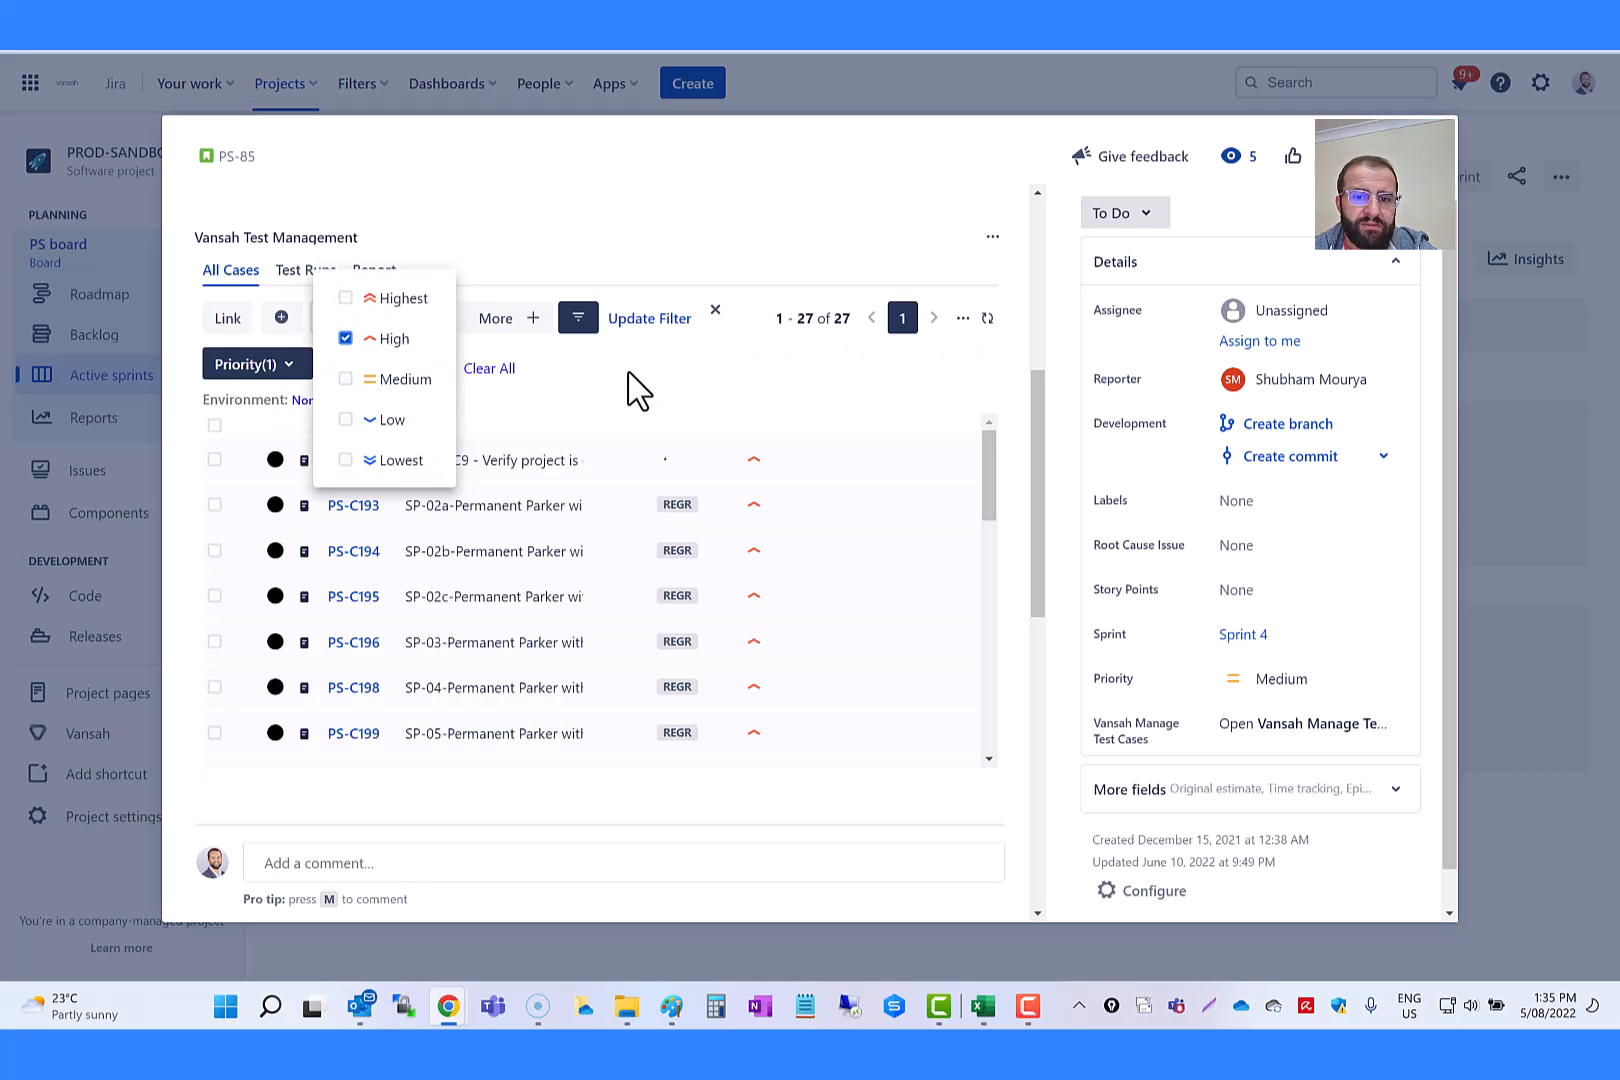
Step: Review the test cases listed under the combined Priority and Result filters
click(636, 390)
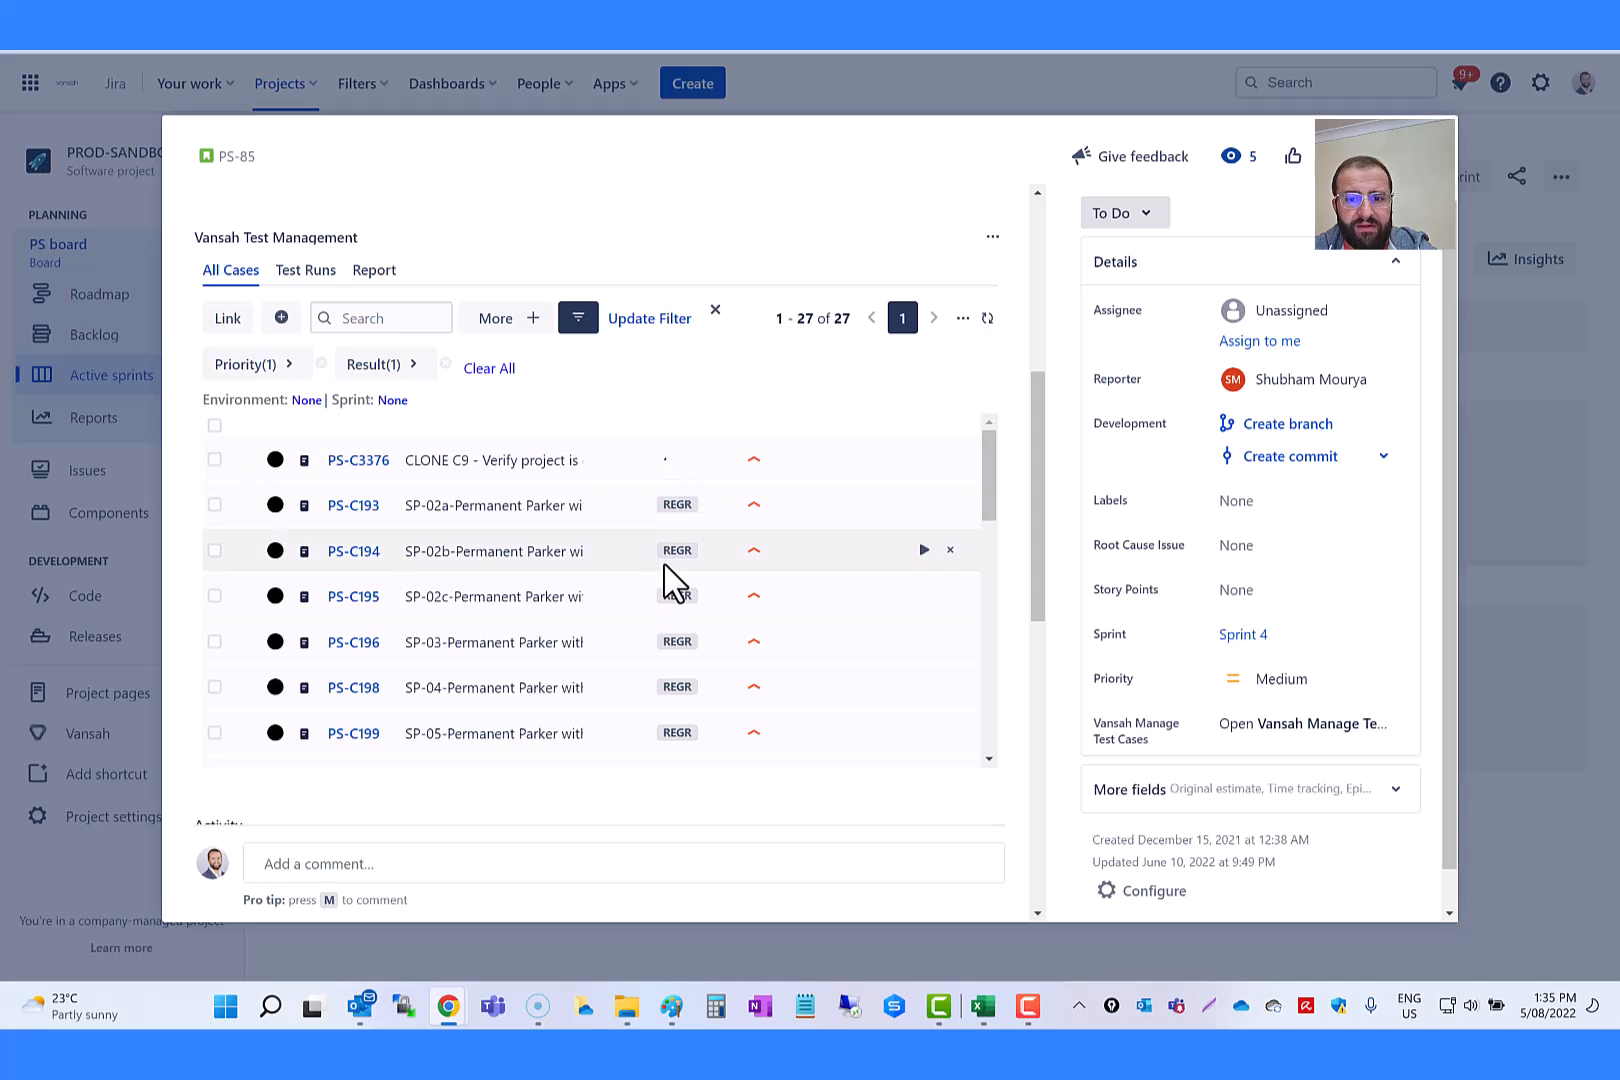
scroll(664, 570, down, 1)
scroll(702, 651, down, 2)
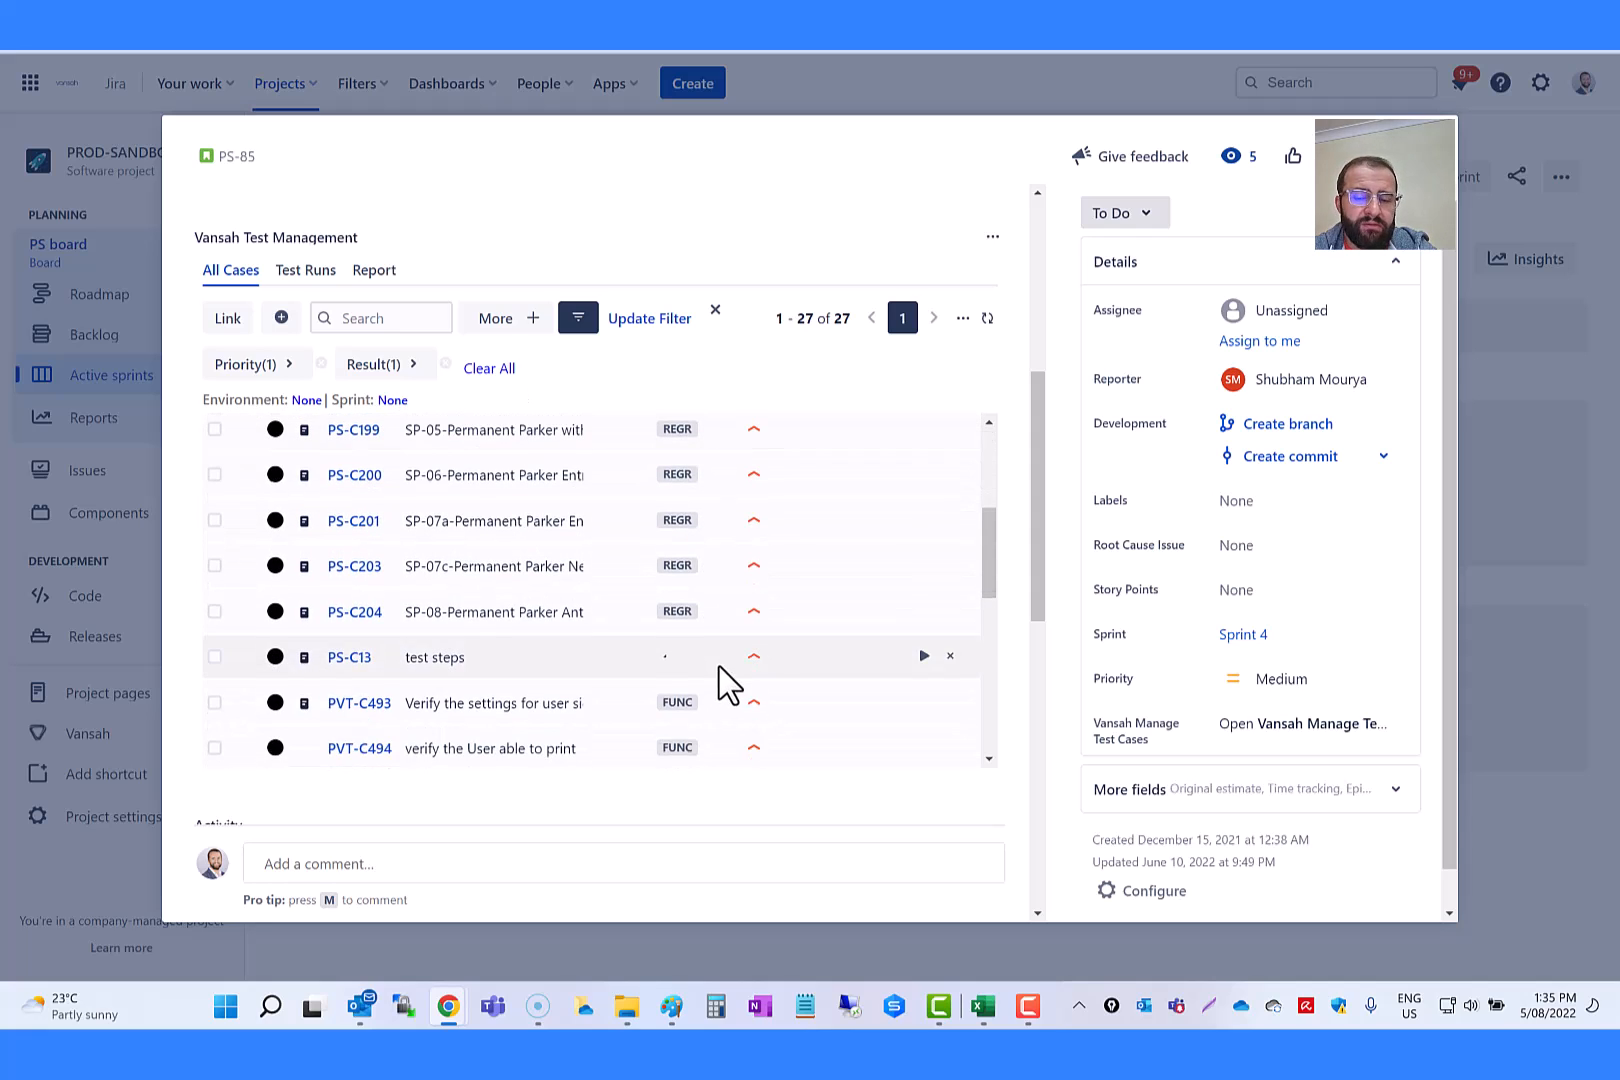
scroll(700, 655, up, 6)
scroll(810, 661, down, 1)
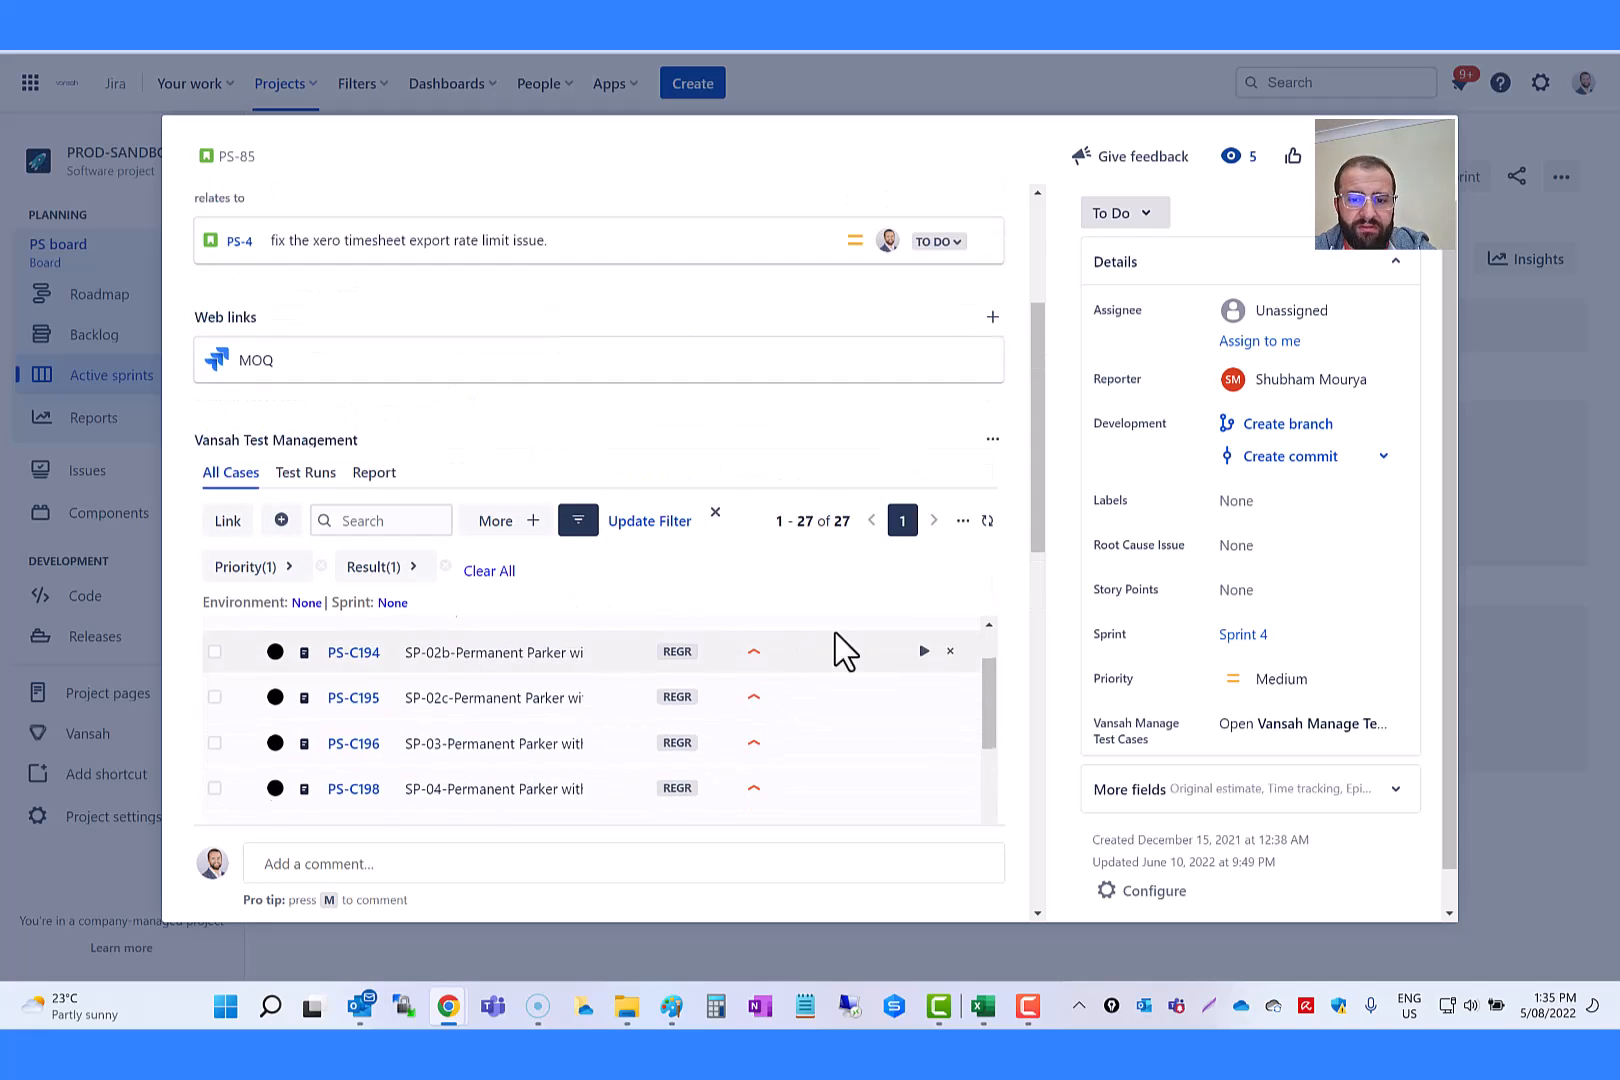
scroll(994, 483, down, 2)
scroll(620, 540, up, 1)
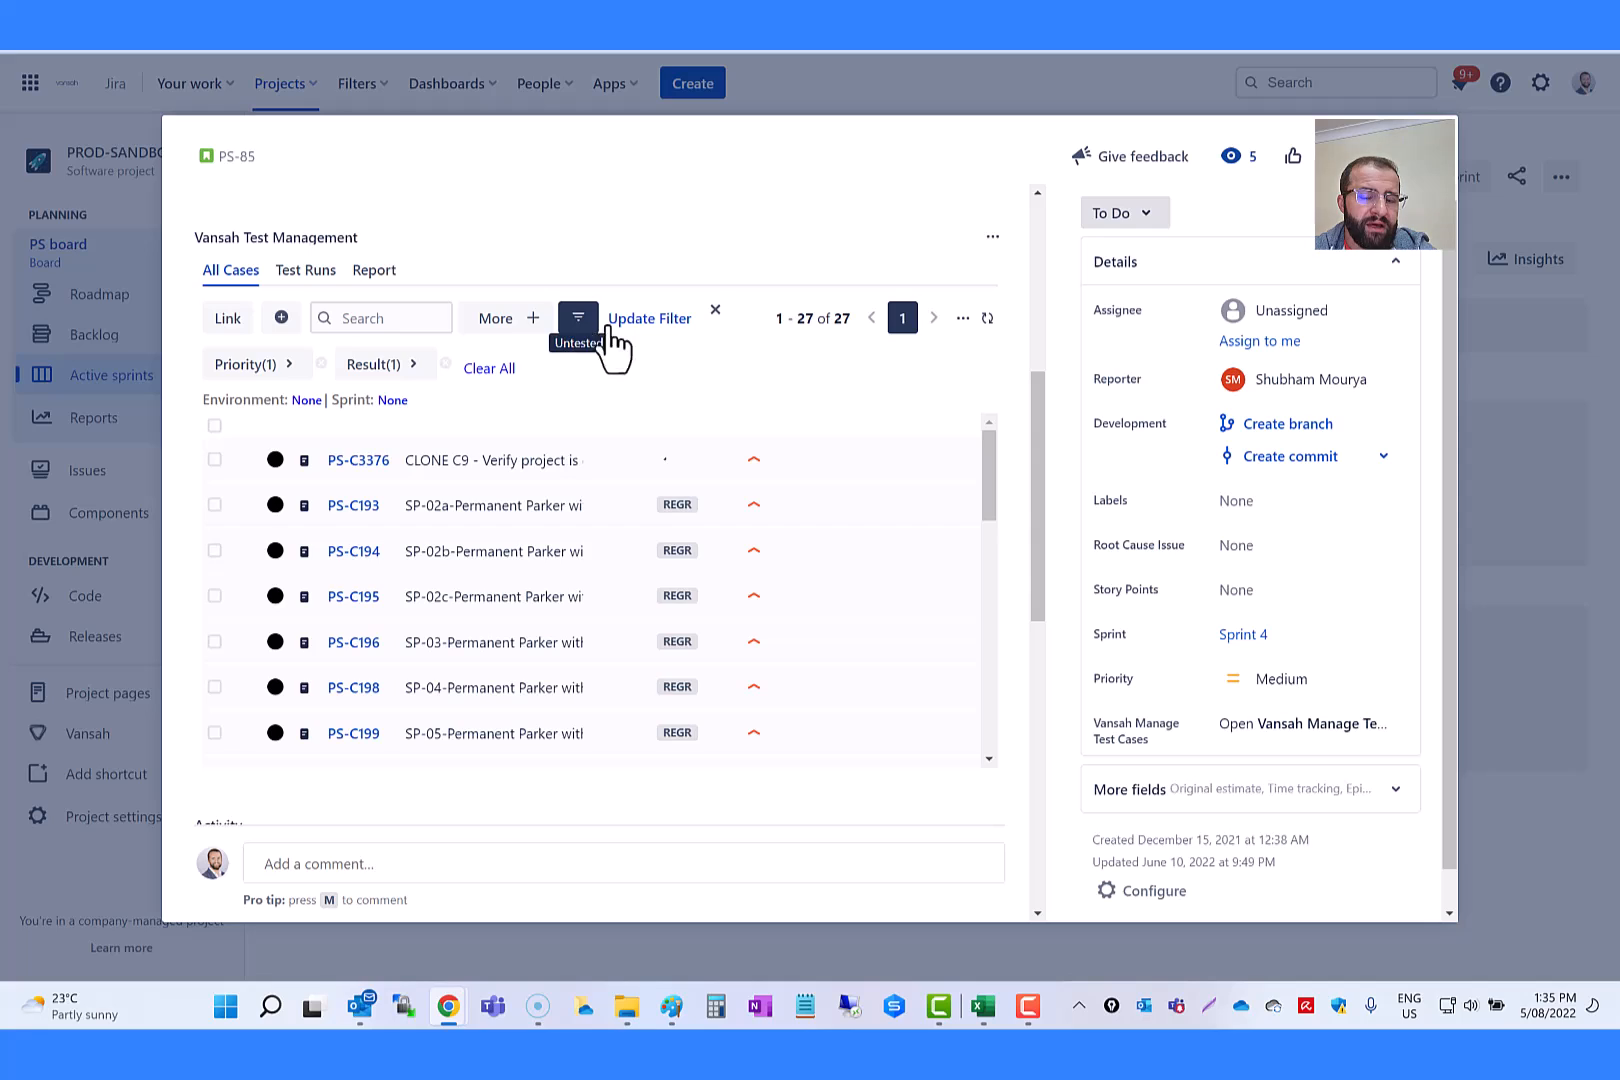
Step: Detach the current criteria from the saved Untested filter and name the new filter High Priority Un-Tested Cases
click(715, 312)
click(642, 320)
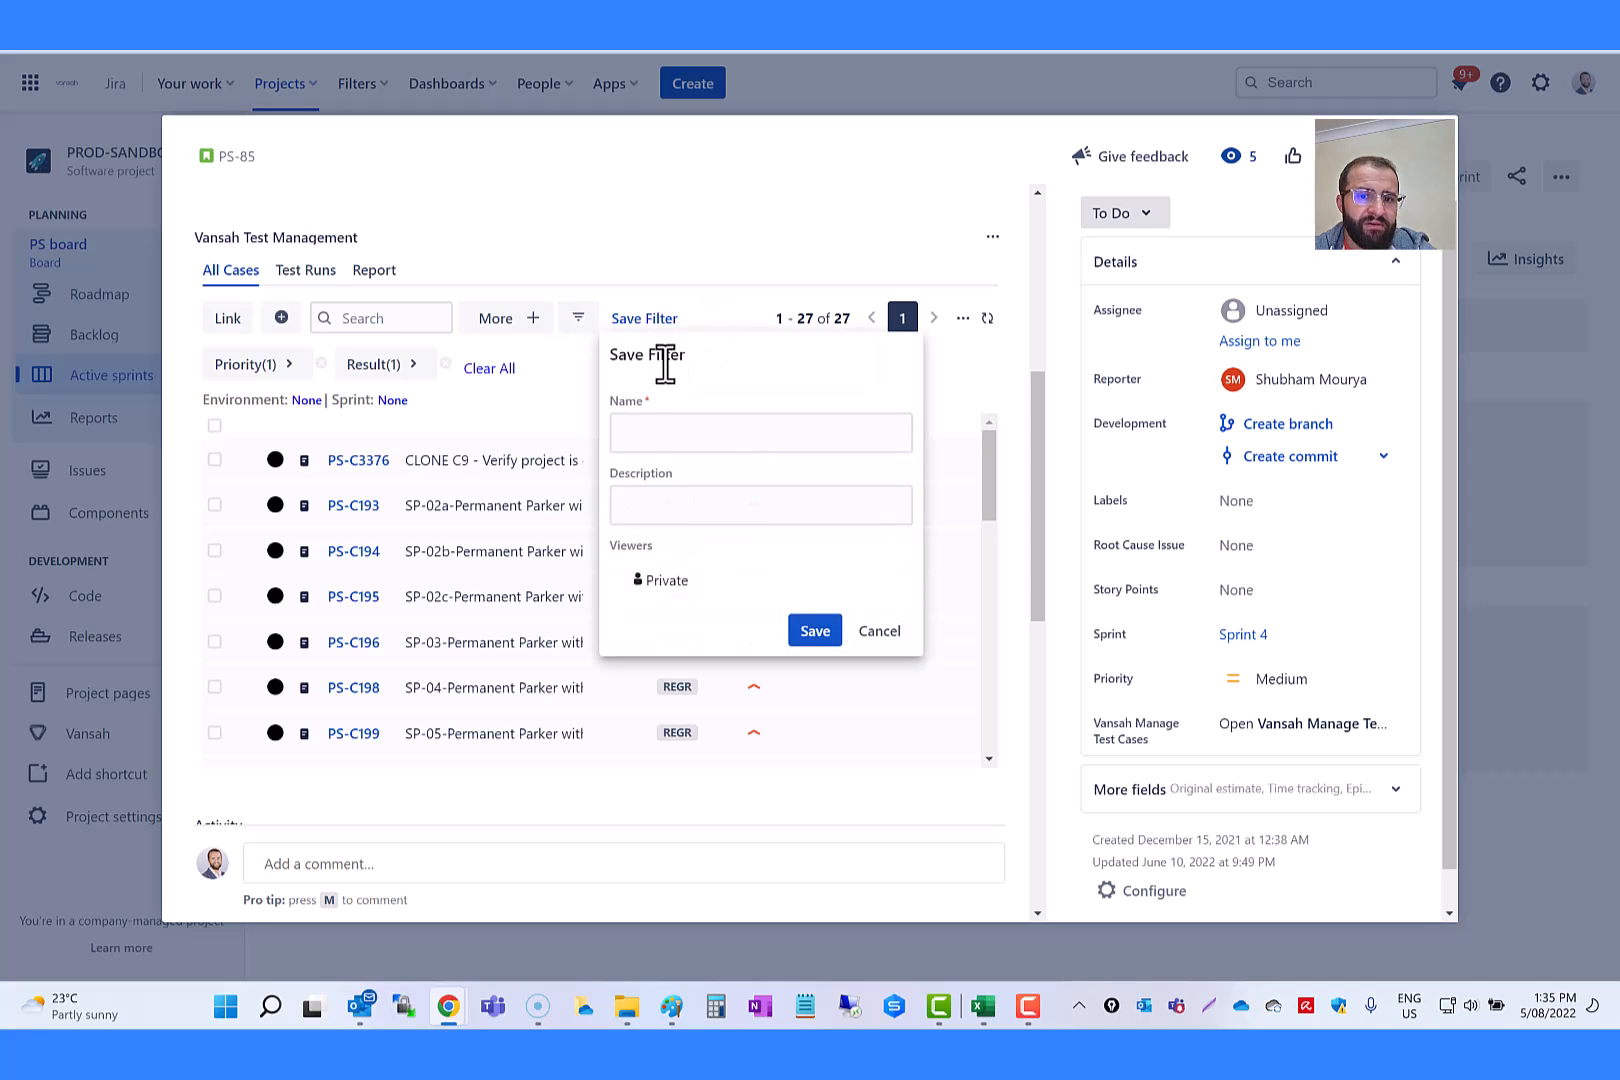
click(679, 425)
key(Caps_Lock)
text(HI)
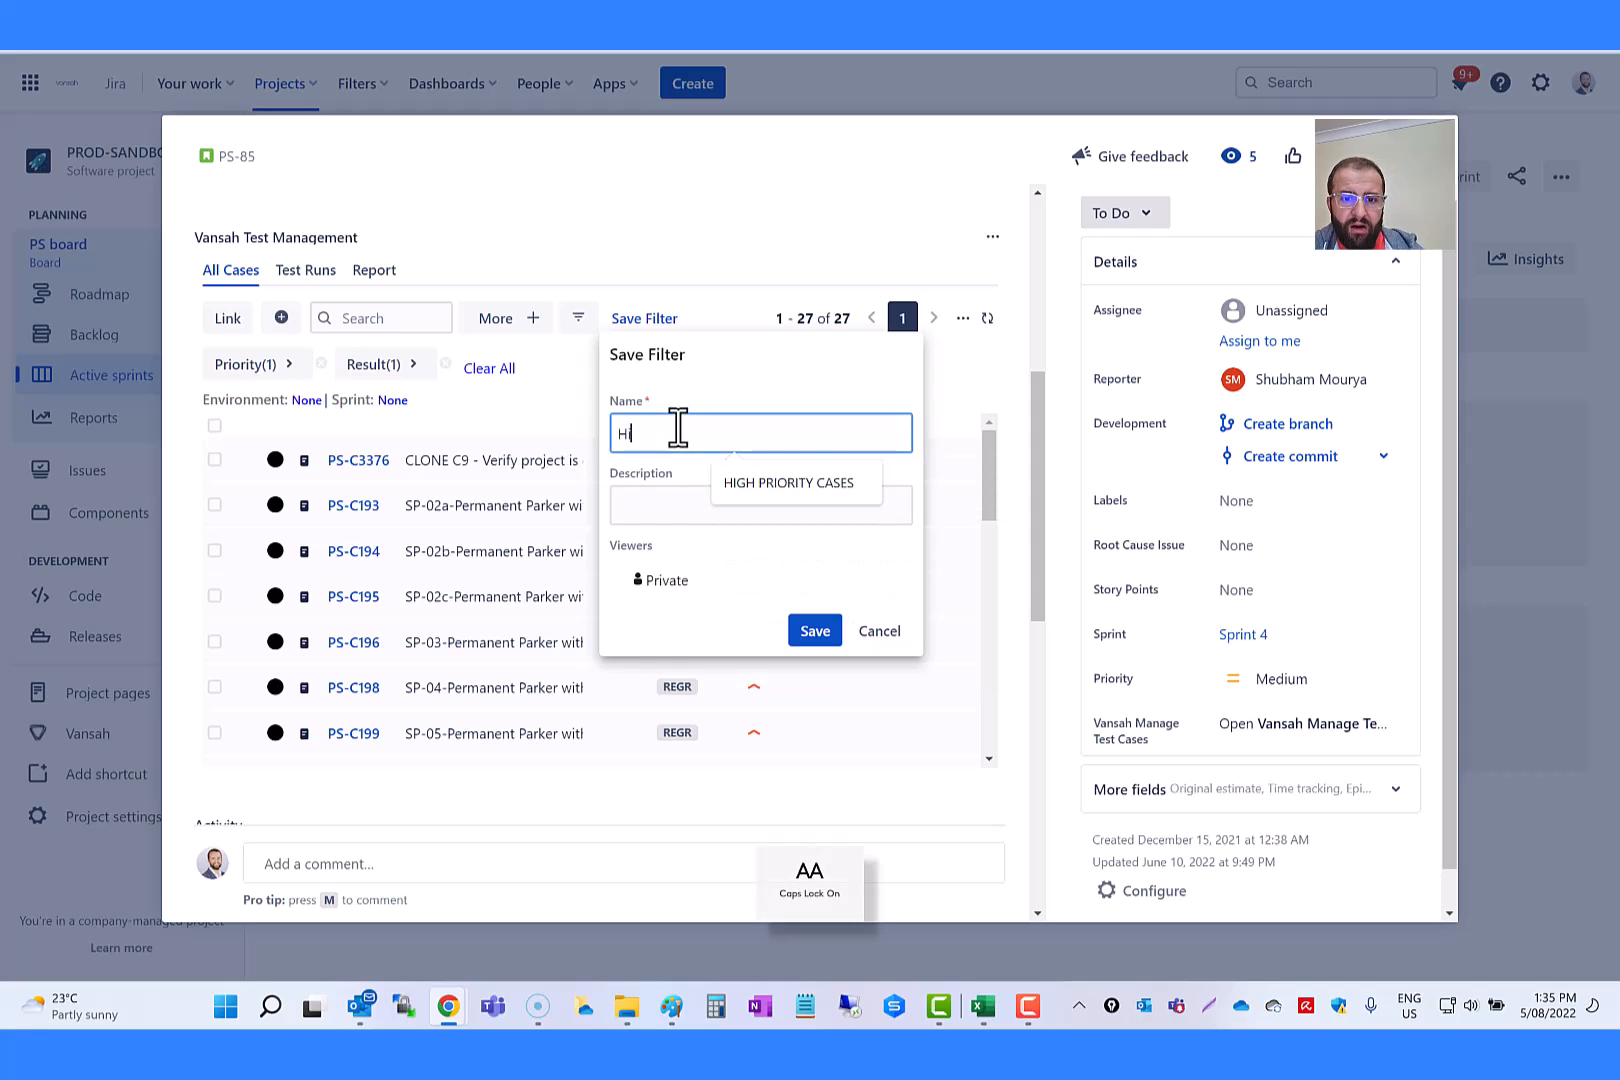
text(gh Priority Un-Tested Cases)
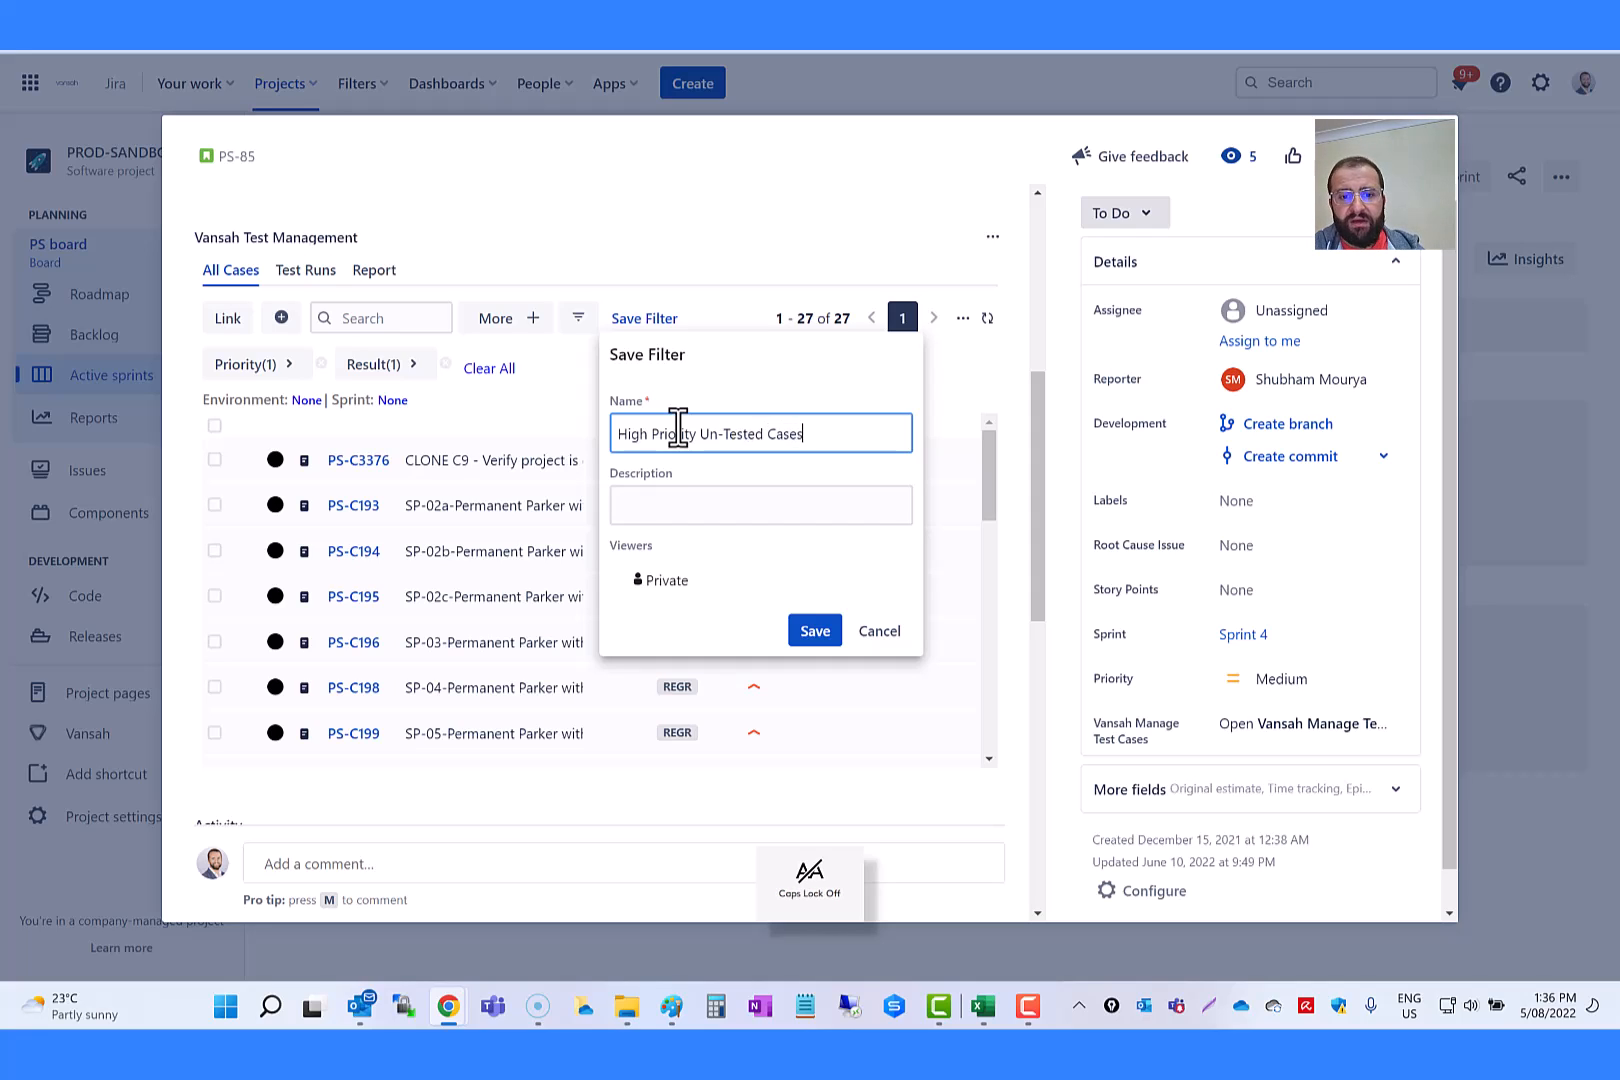
key(Tab)
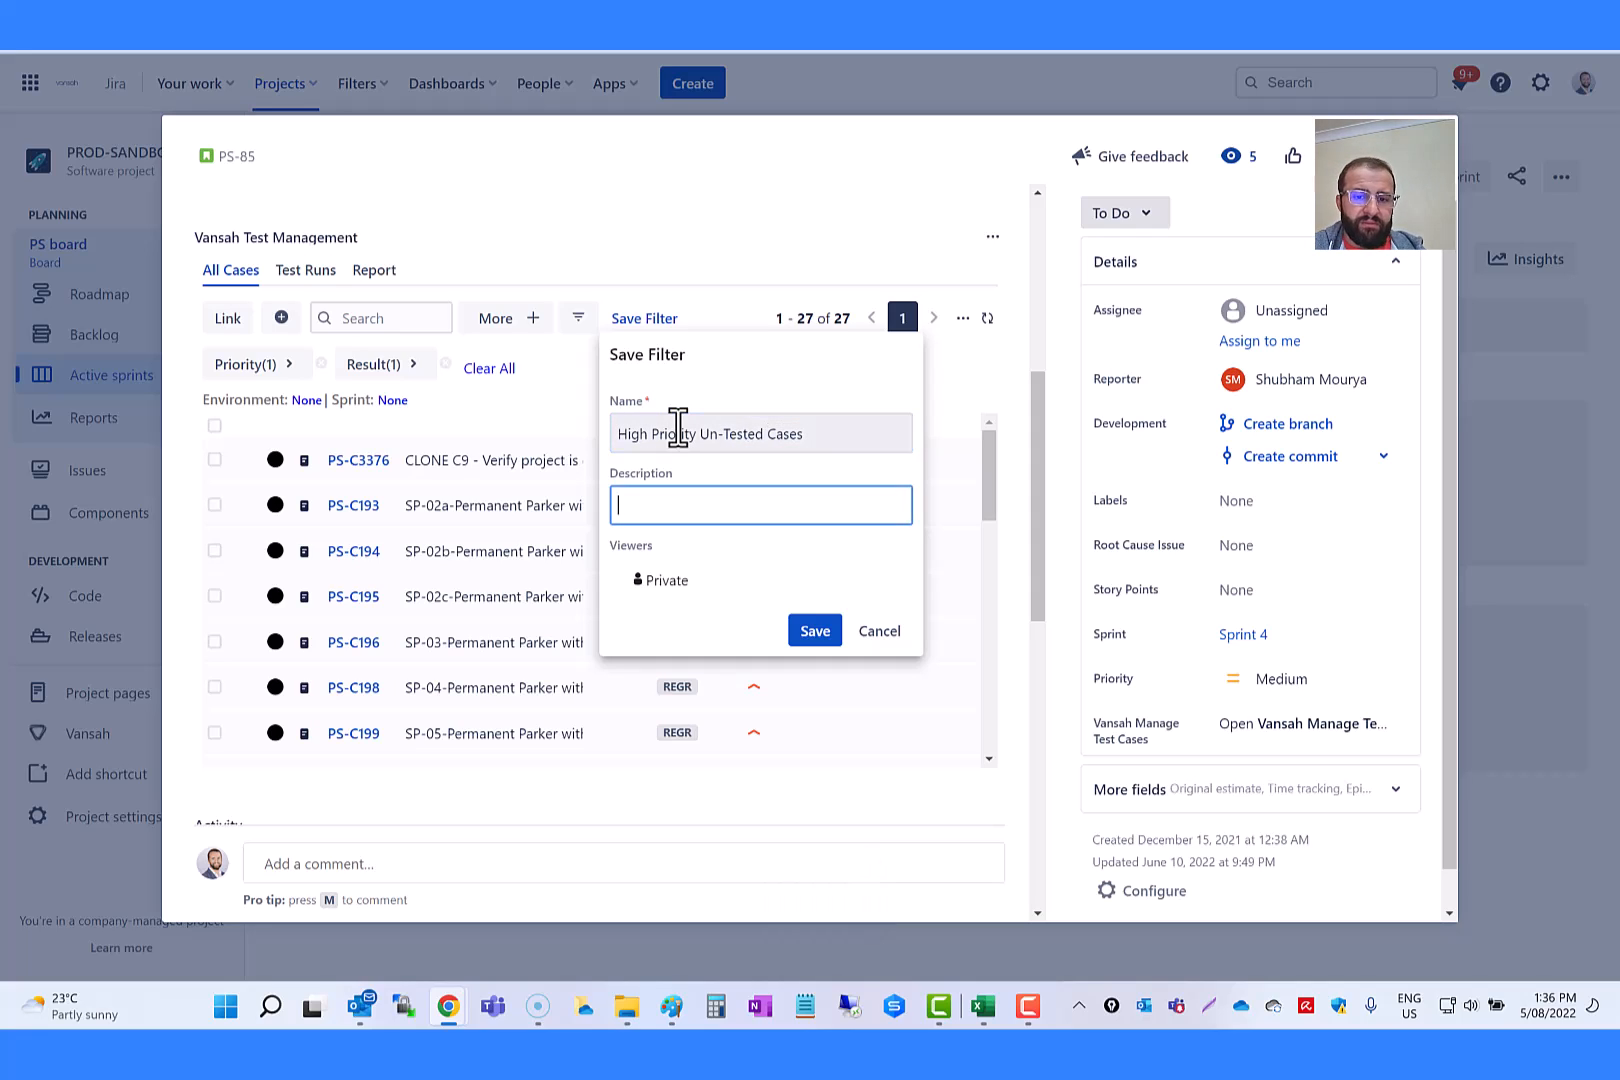
Step: Describe the new filter as "focus on risk based high priority cases", make it Public and save it
text(focus on risk based high priority cases)
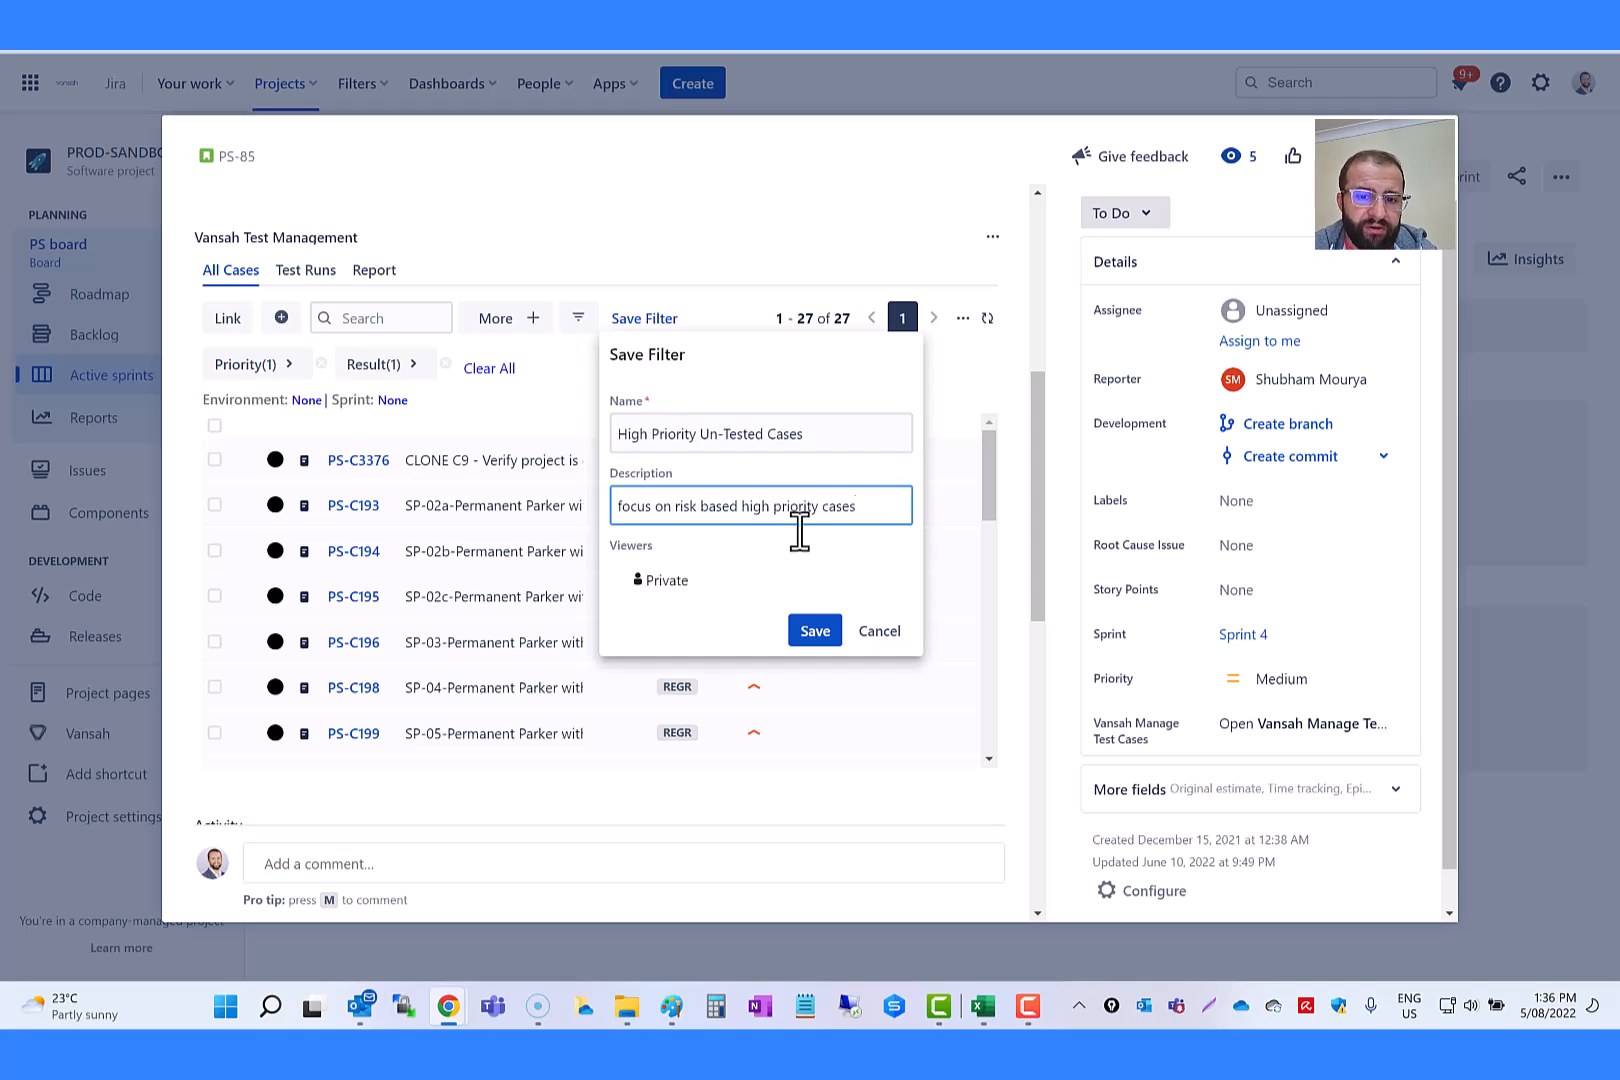
click(640, 585)
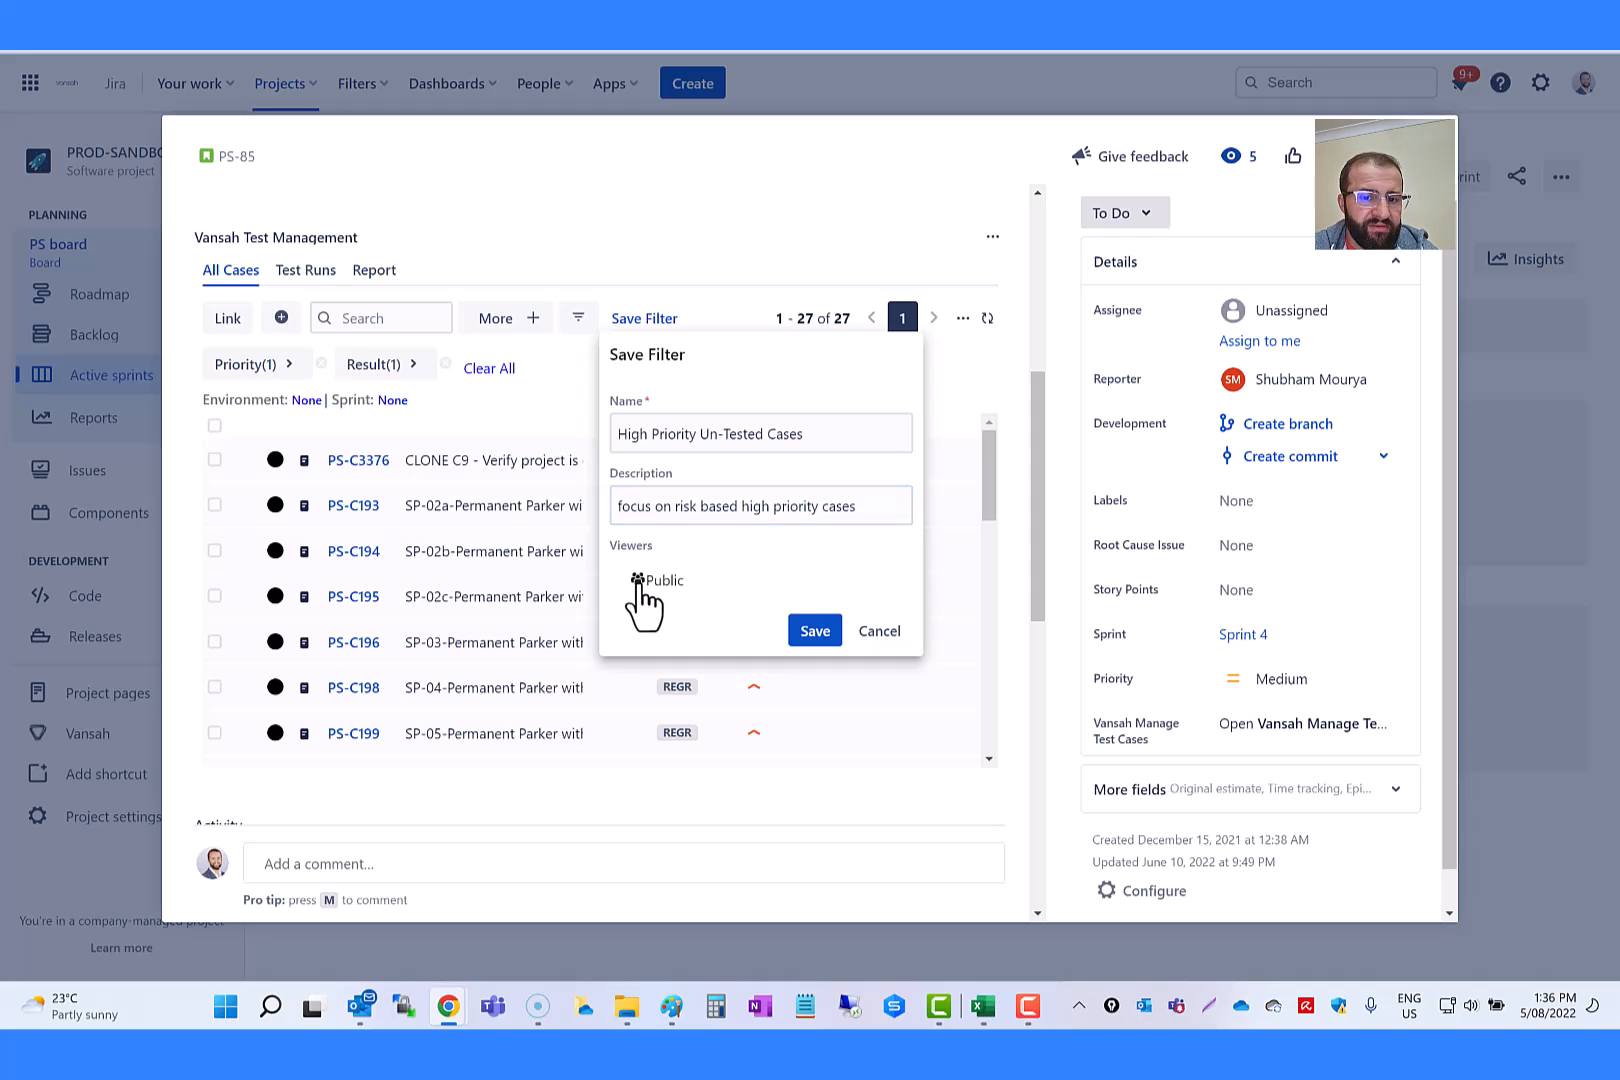
click(809, 641)
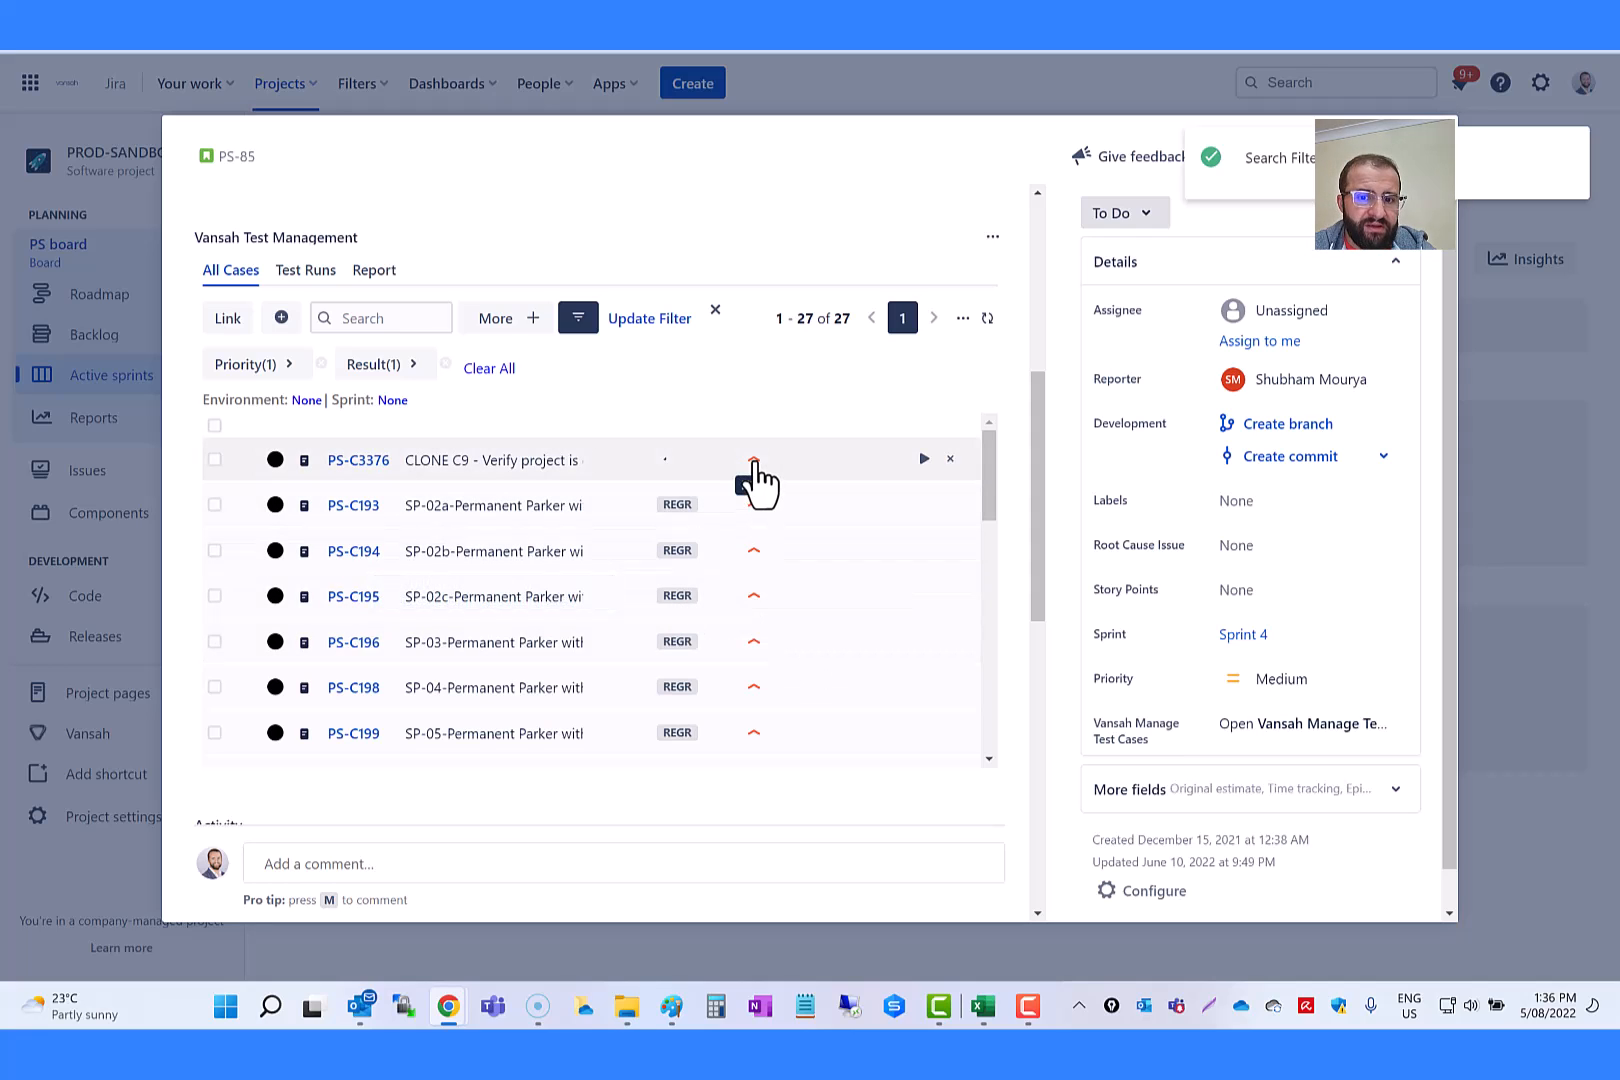
Step: Clear all filters from the test case list and check the saved filters for High Priority Un-Tested Cases
scroll(777, 662, down, 10)
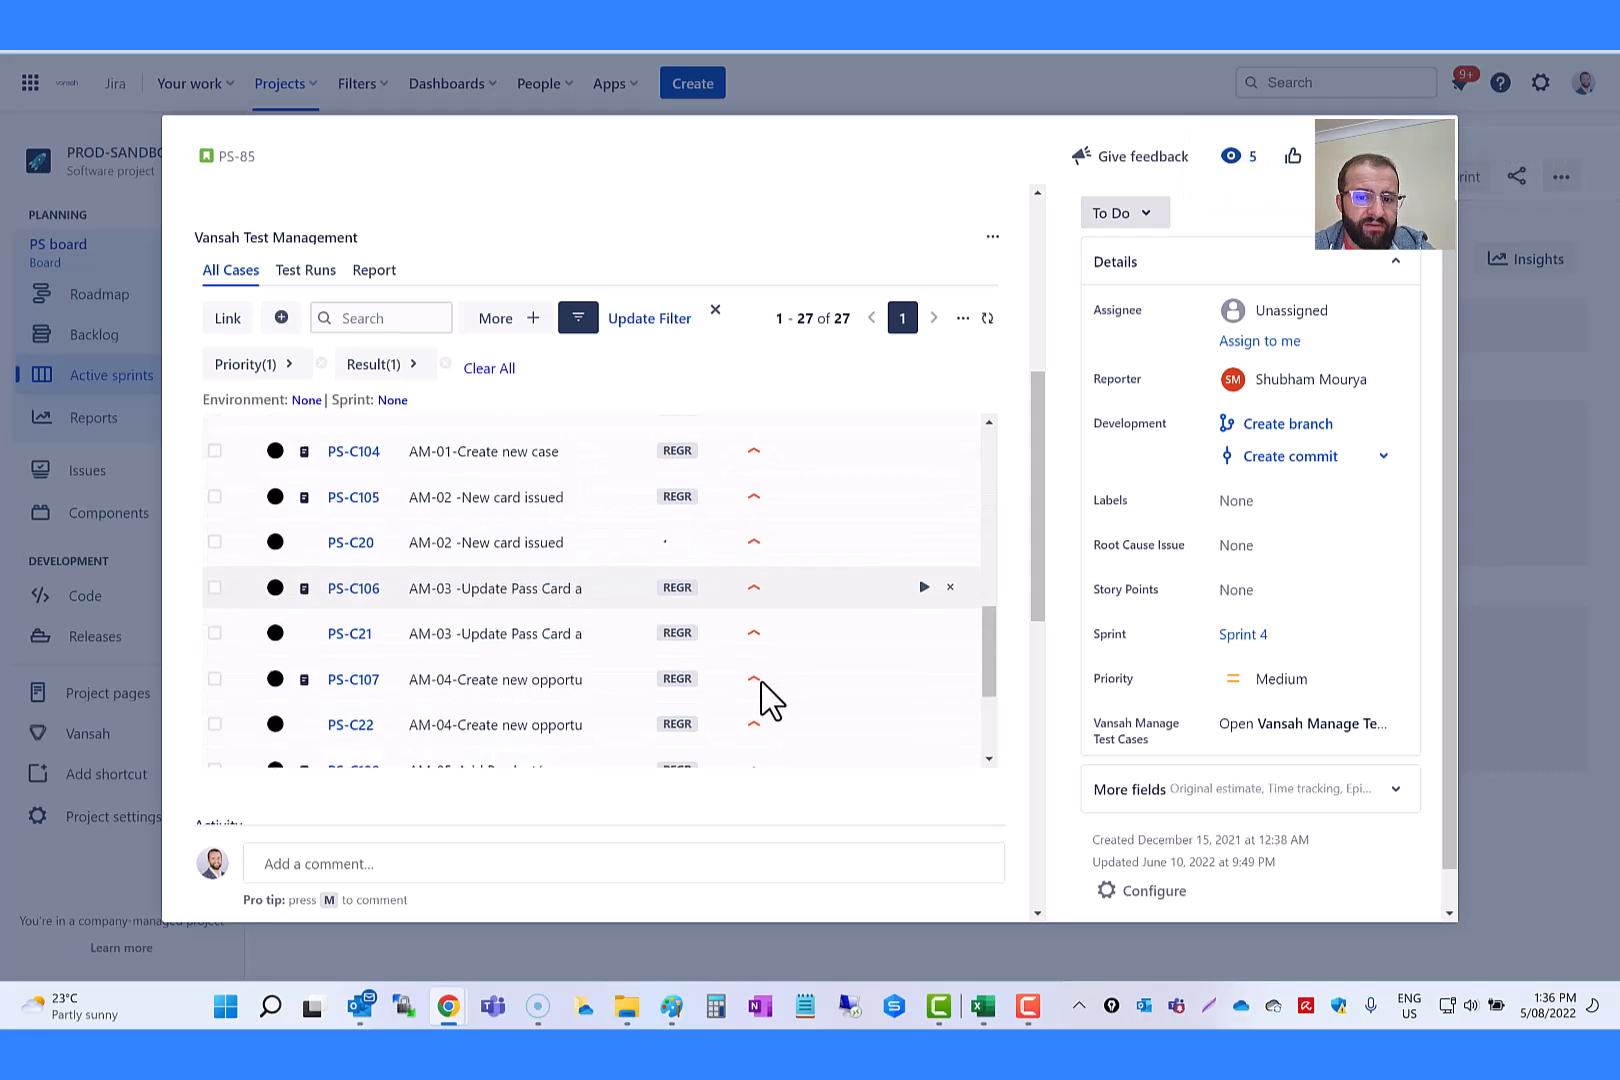
scroll(727, 605, up, 5)
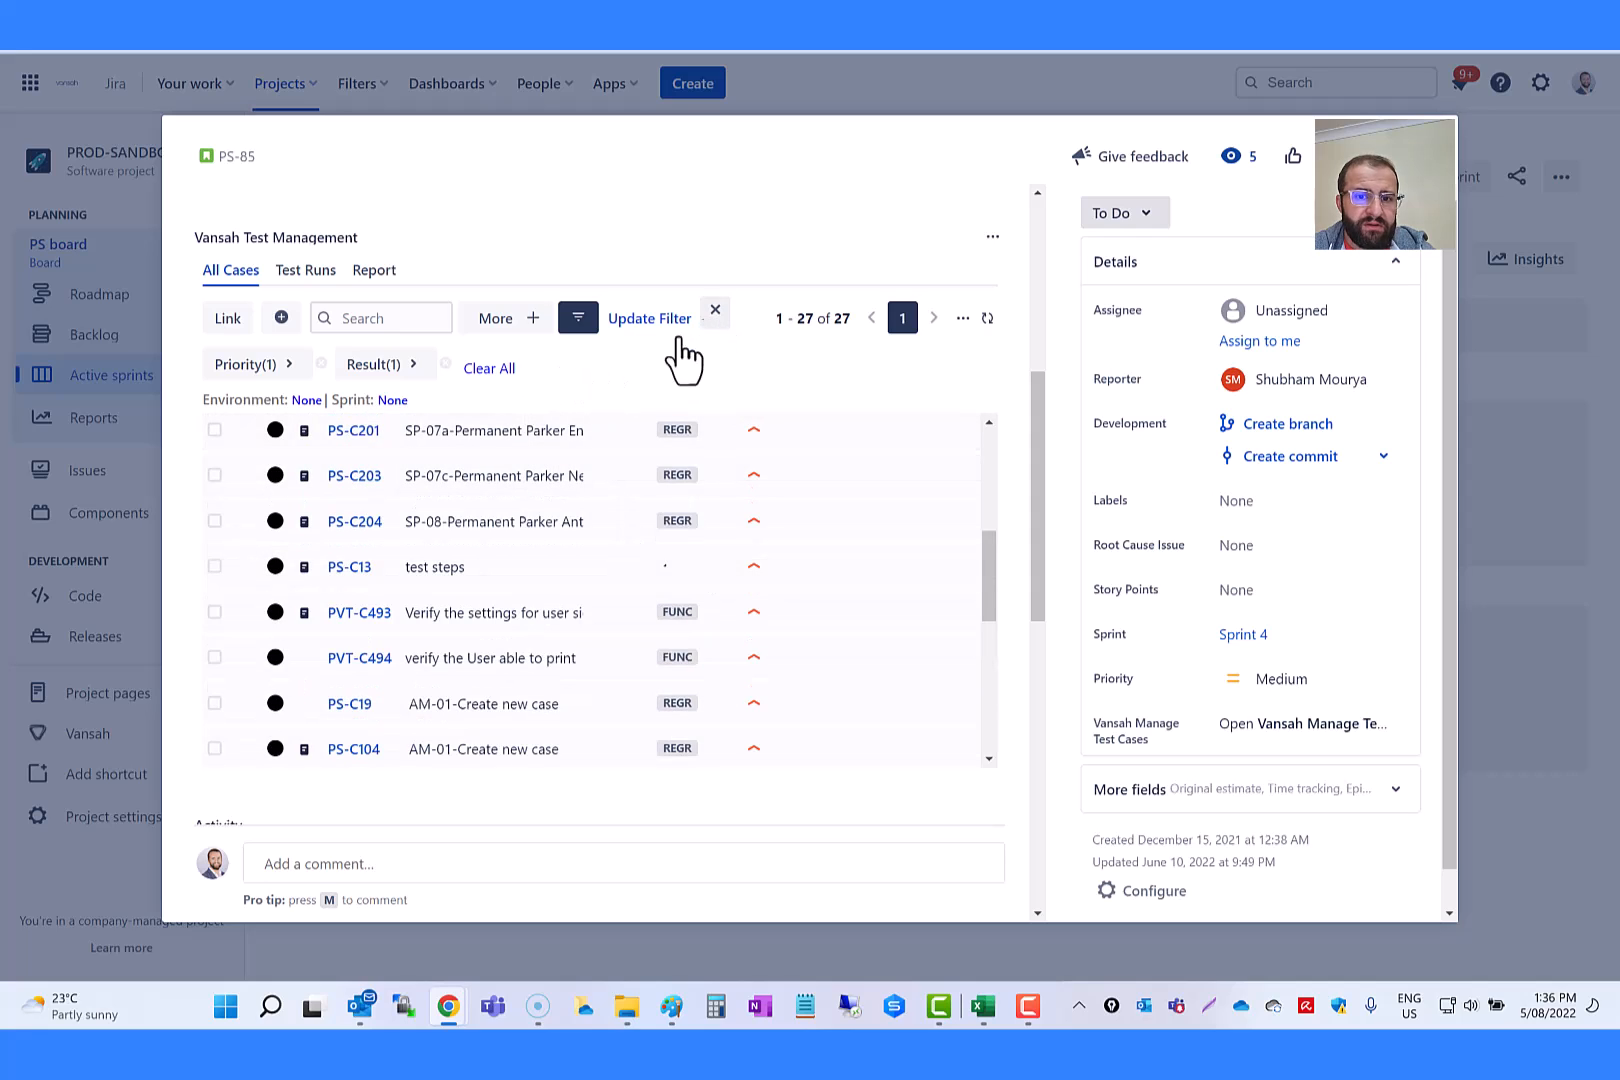
click(490, 369)
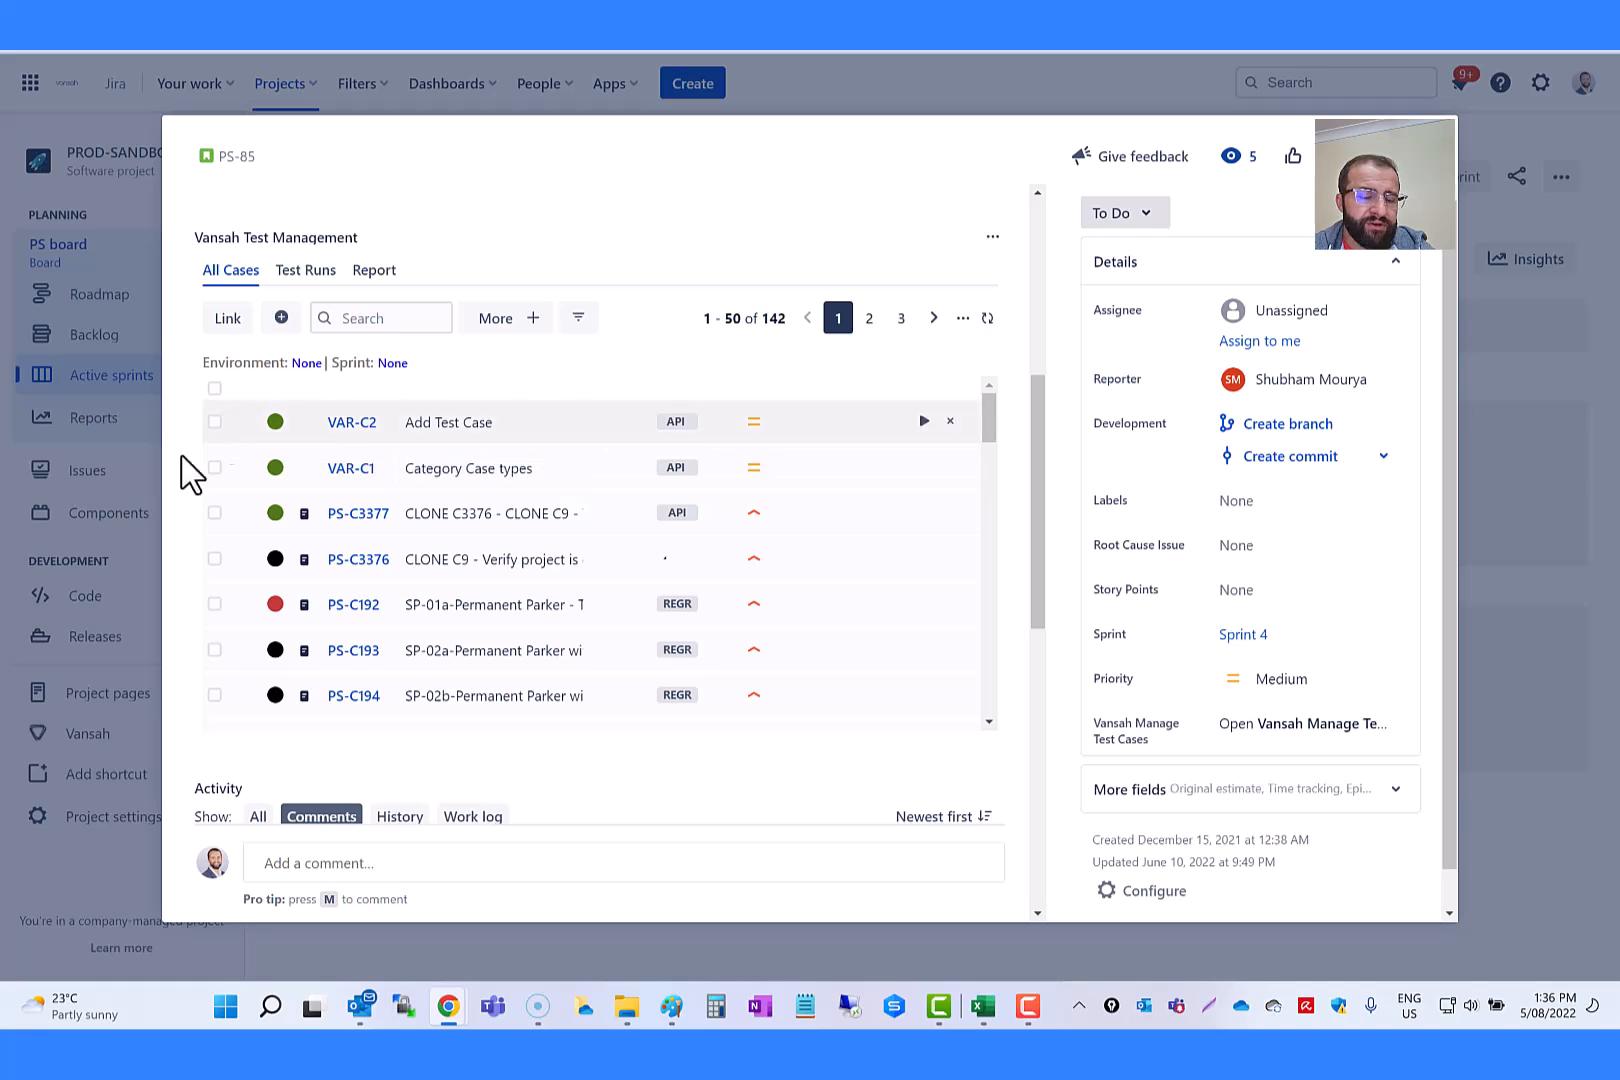
scroll(572, 389, up, 4)
scroll(390, 333, down, 5)
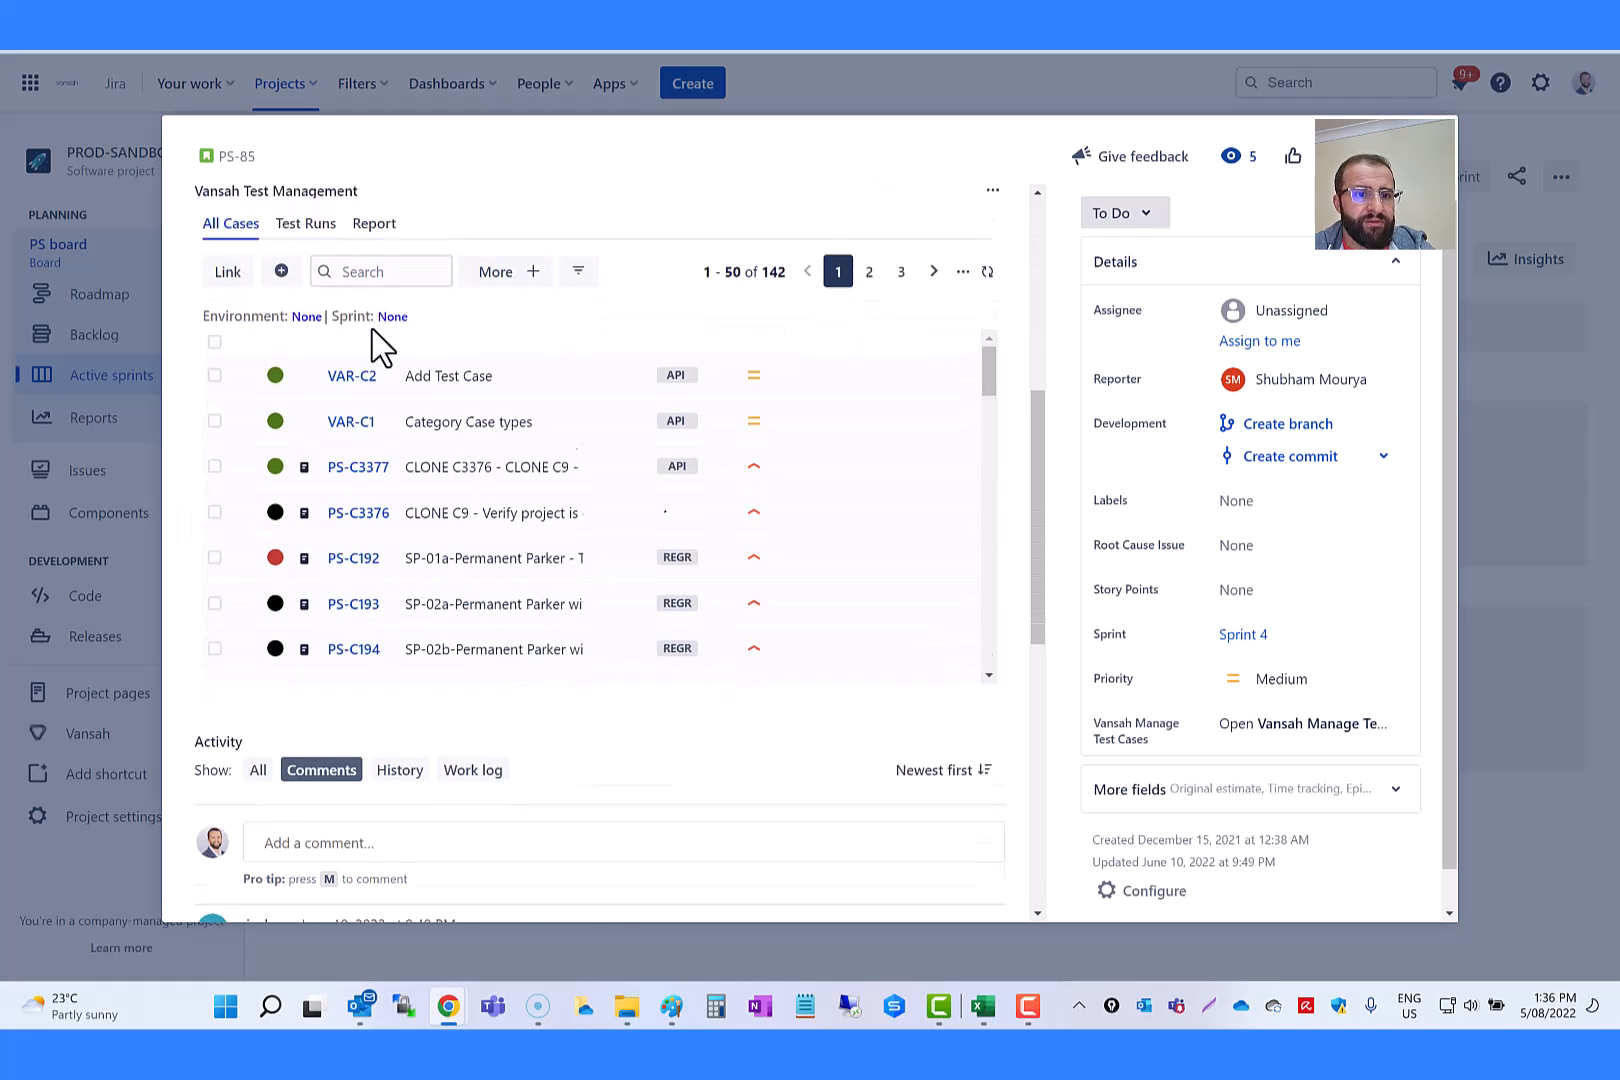
scroll(524, 438, up, 4)
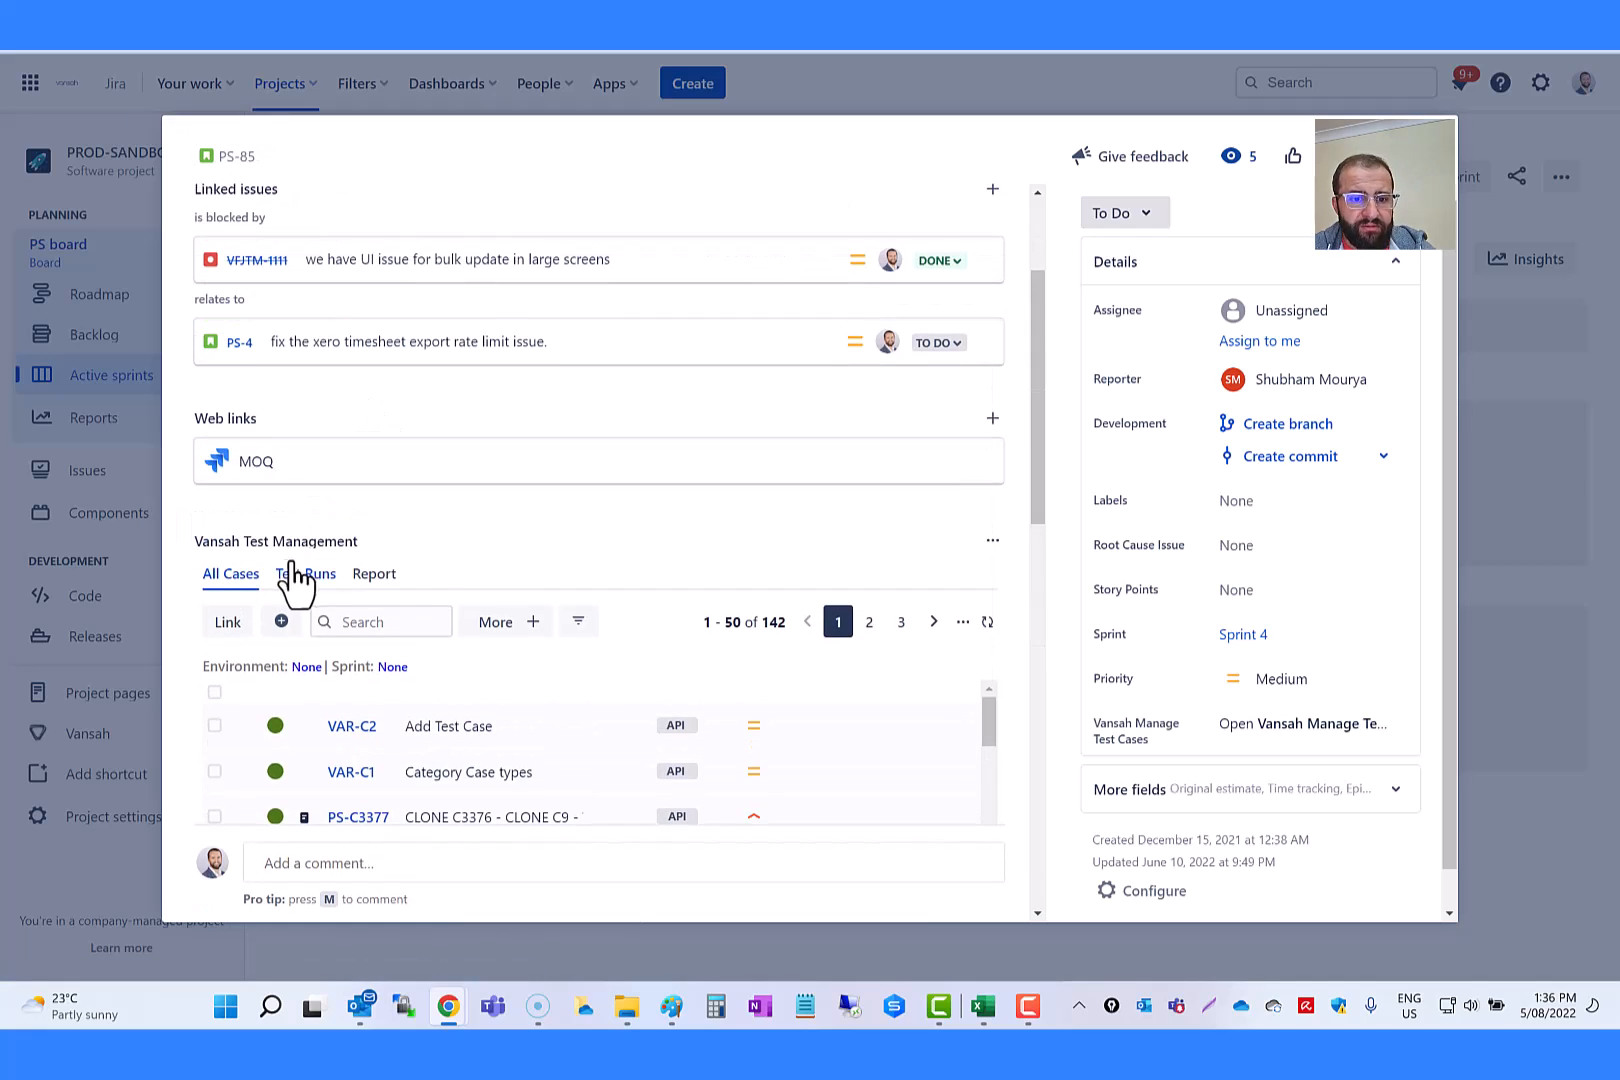
scroll(484, 559, down, 3)
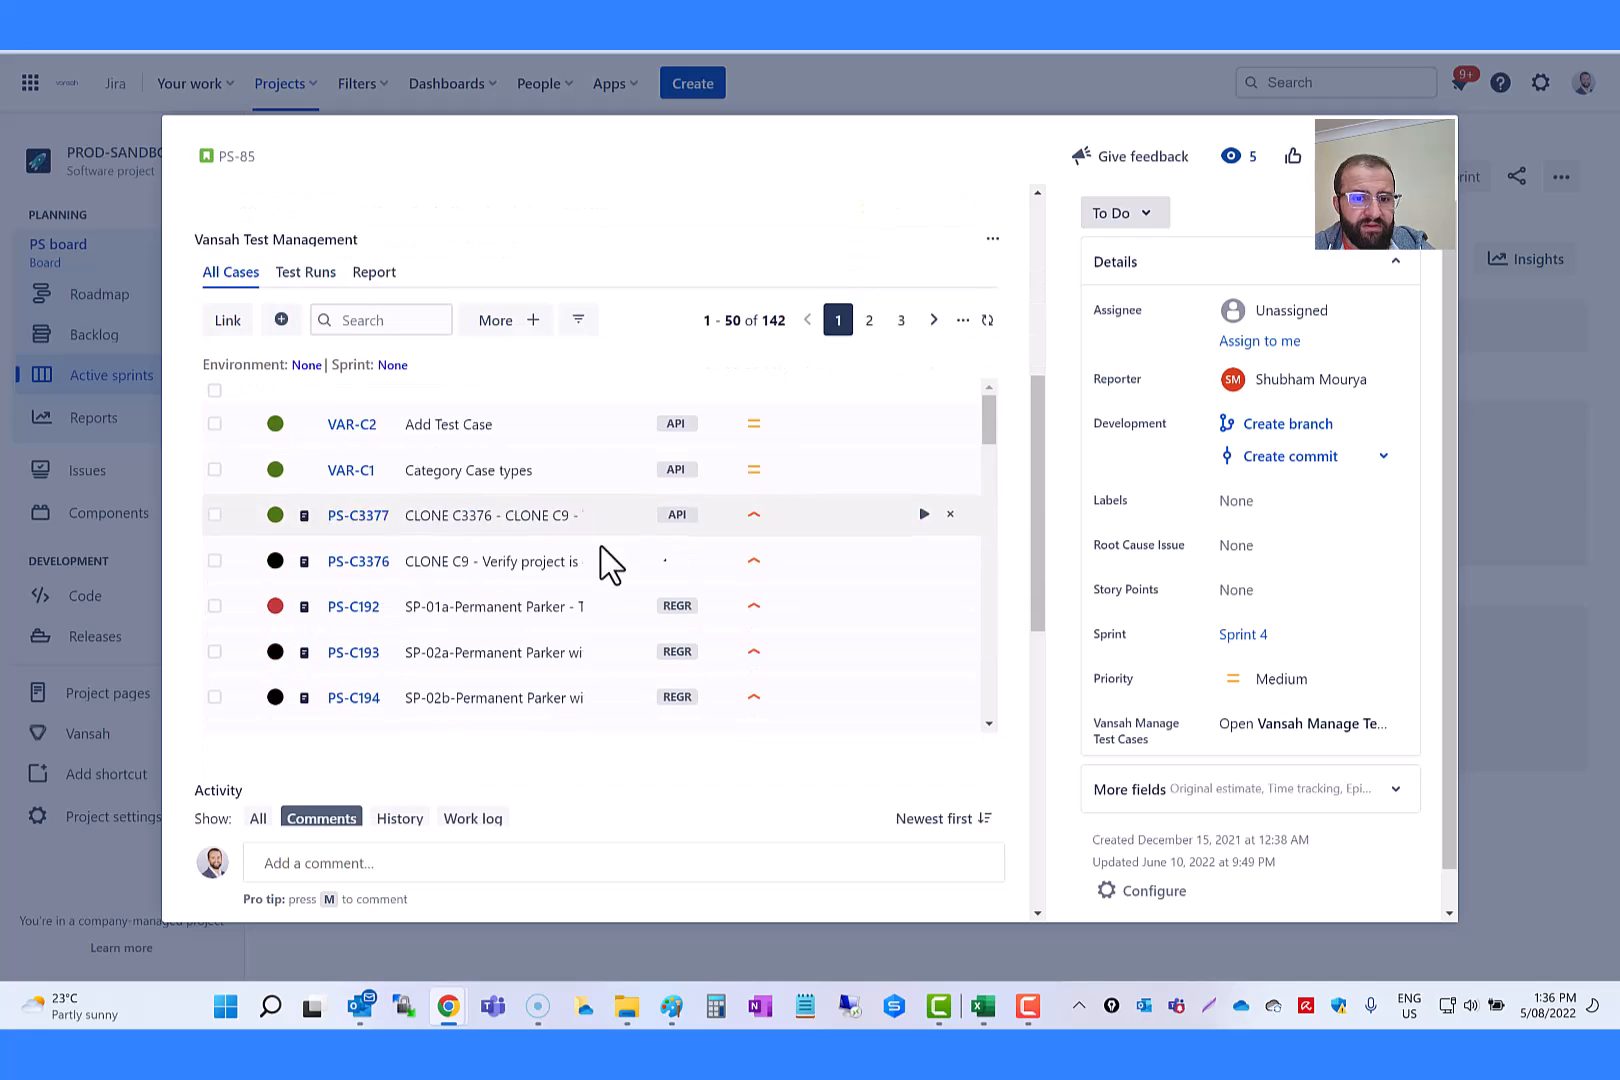
click(577, 330)
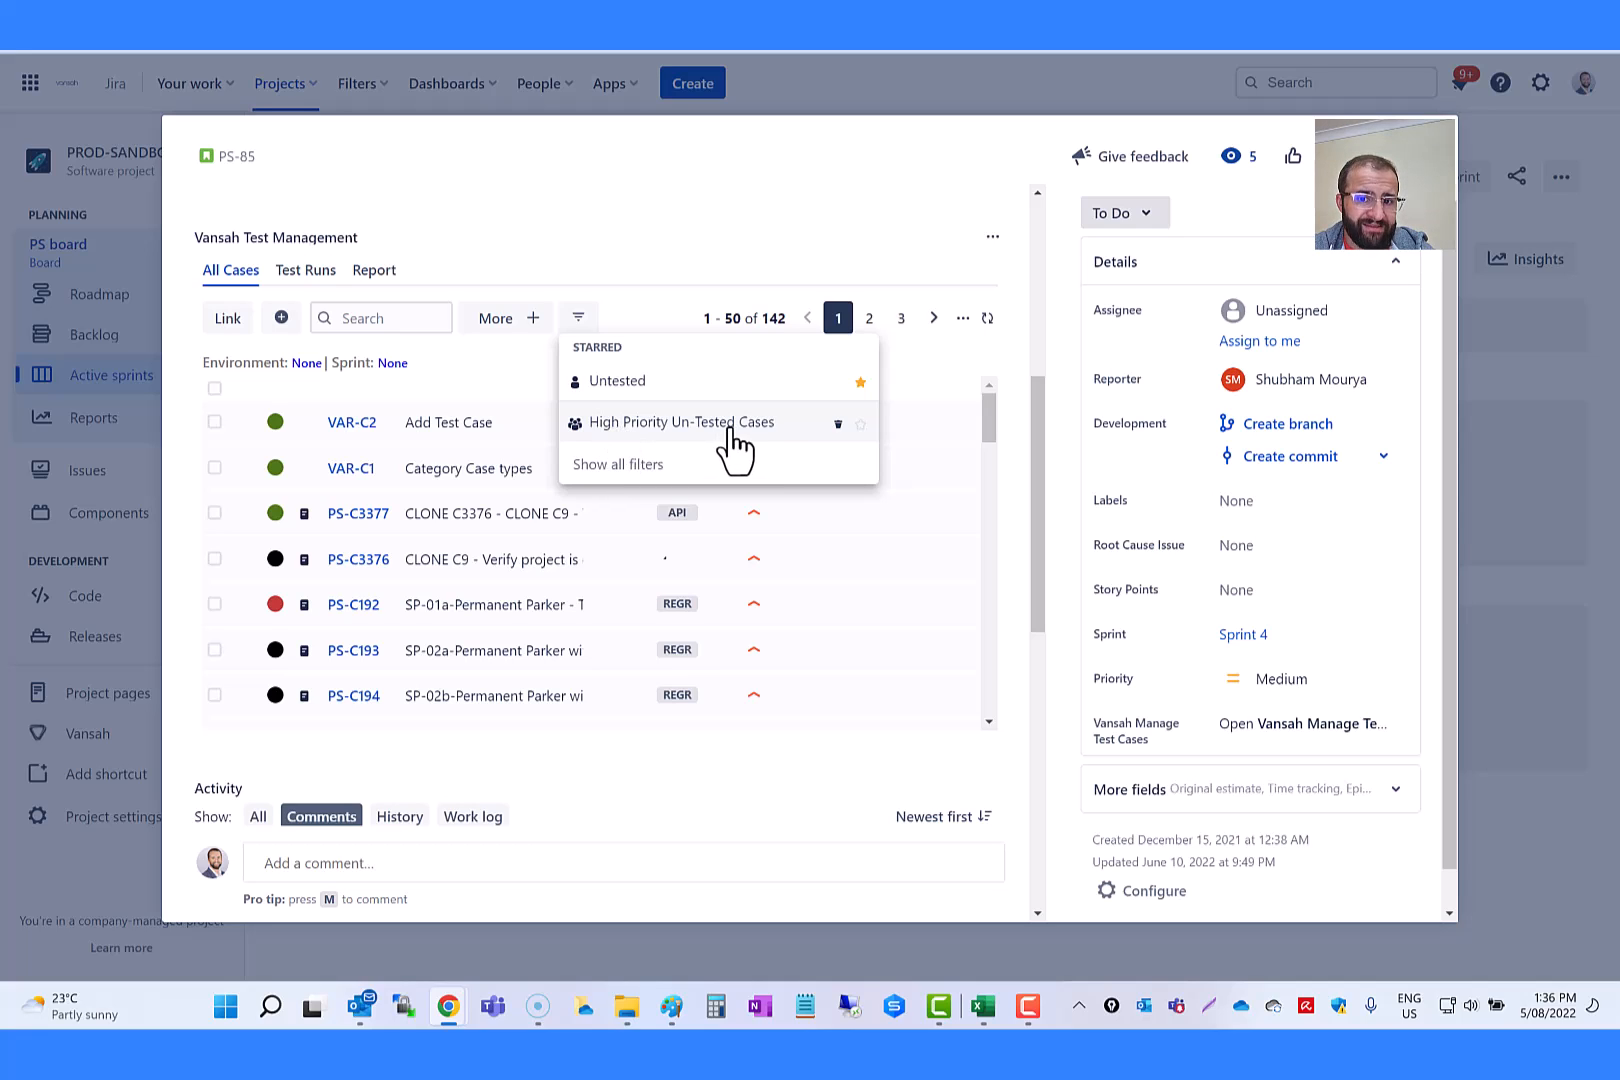
click(921, 373)
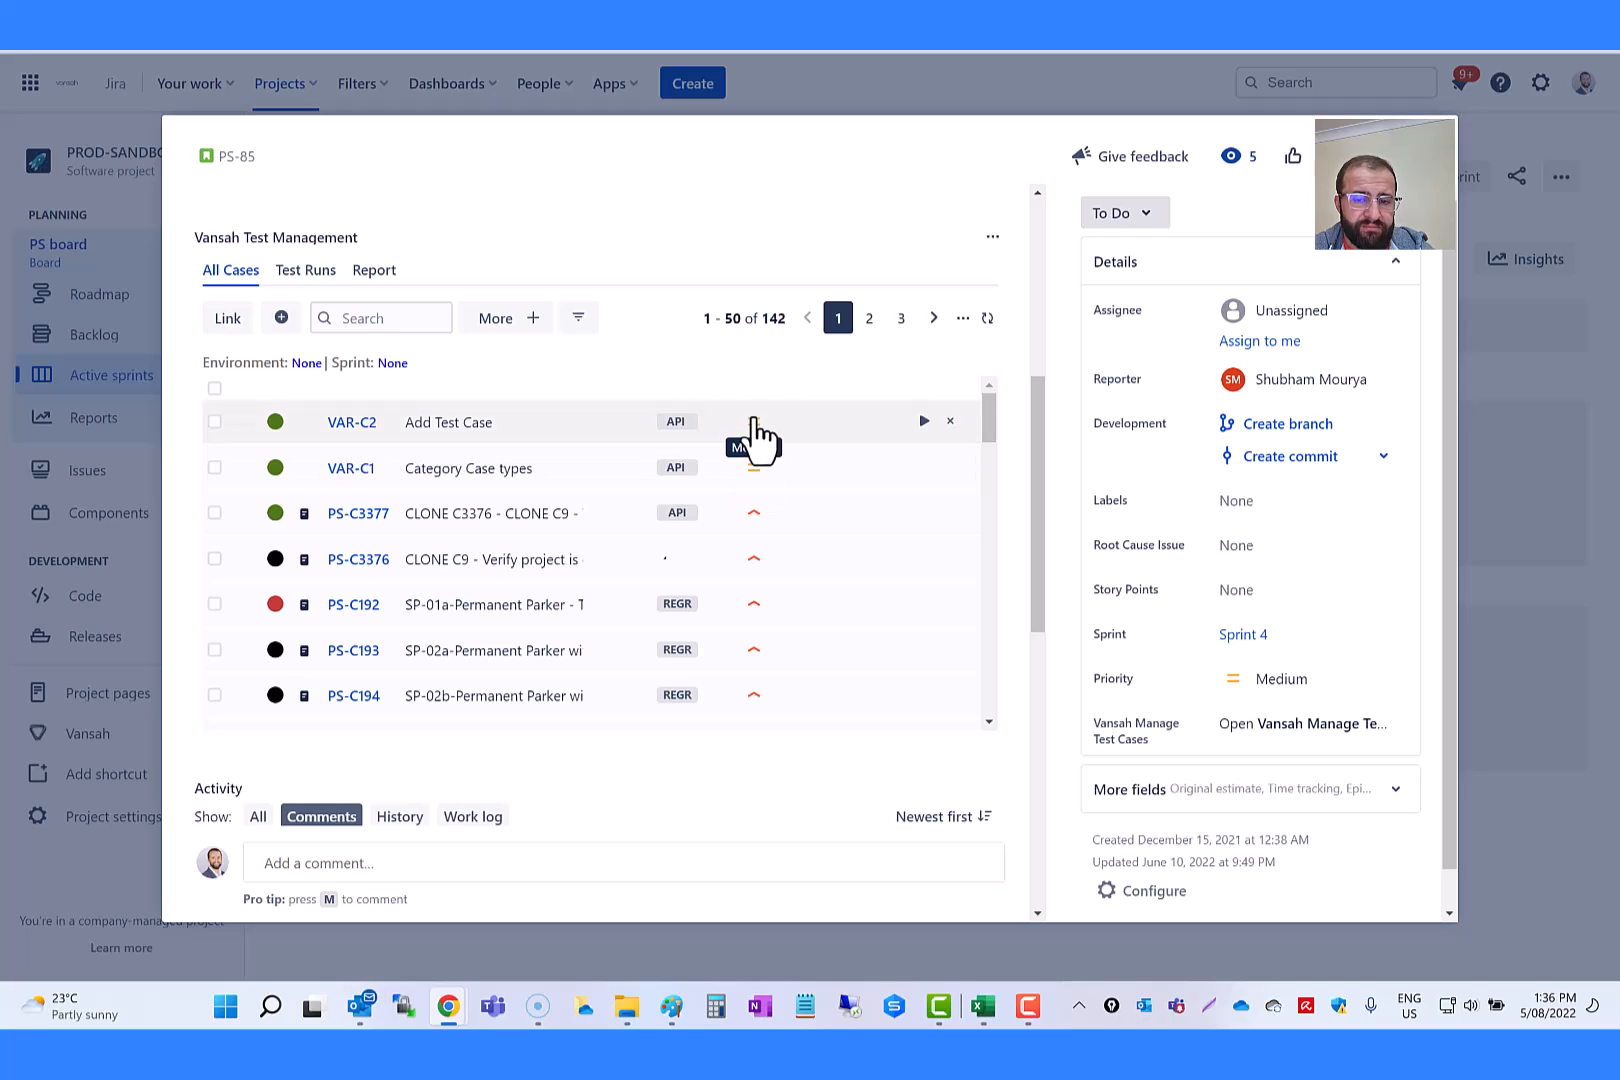
Step: Set the priority of test case PS-C3376 to Medium
scroll(687, 633, down, 2)
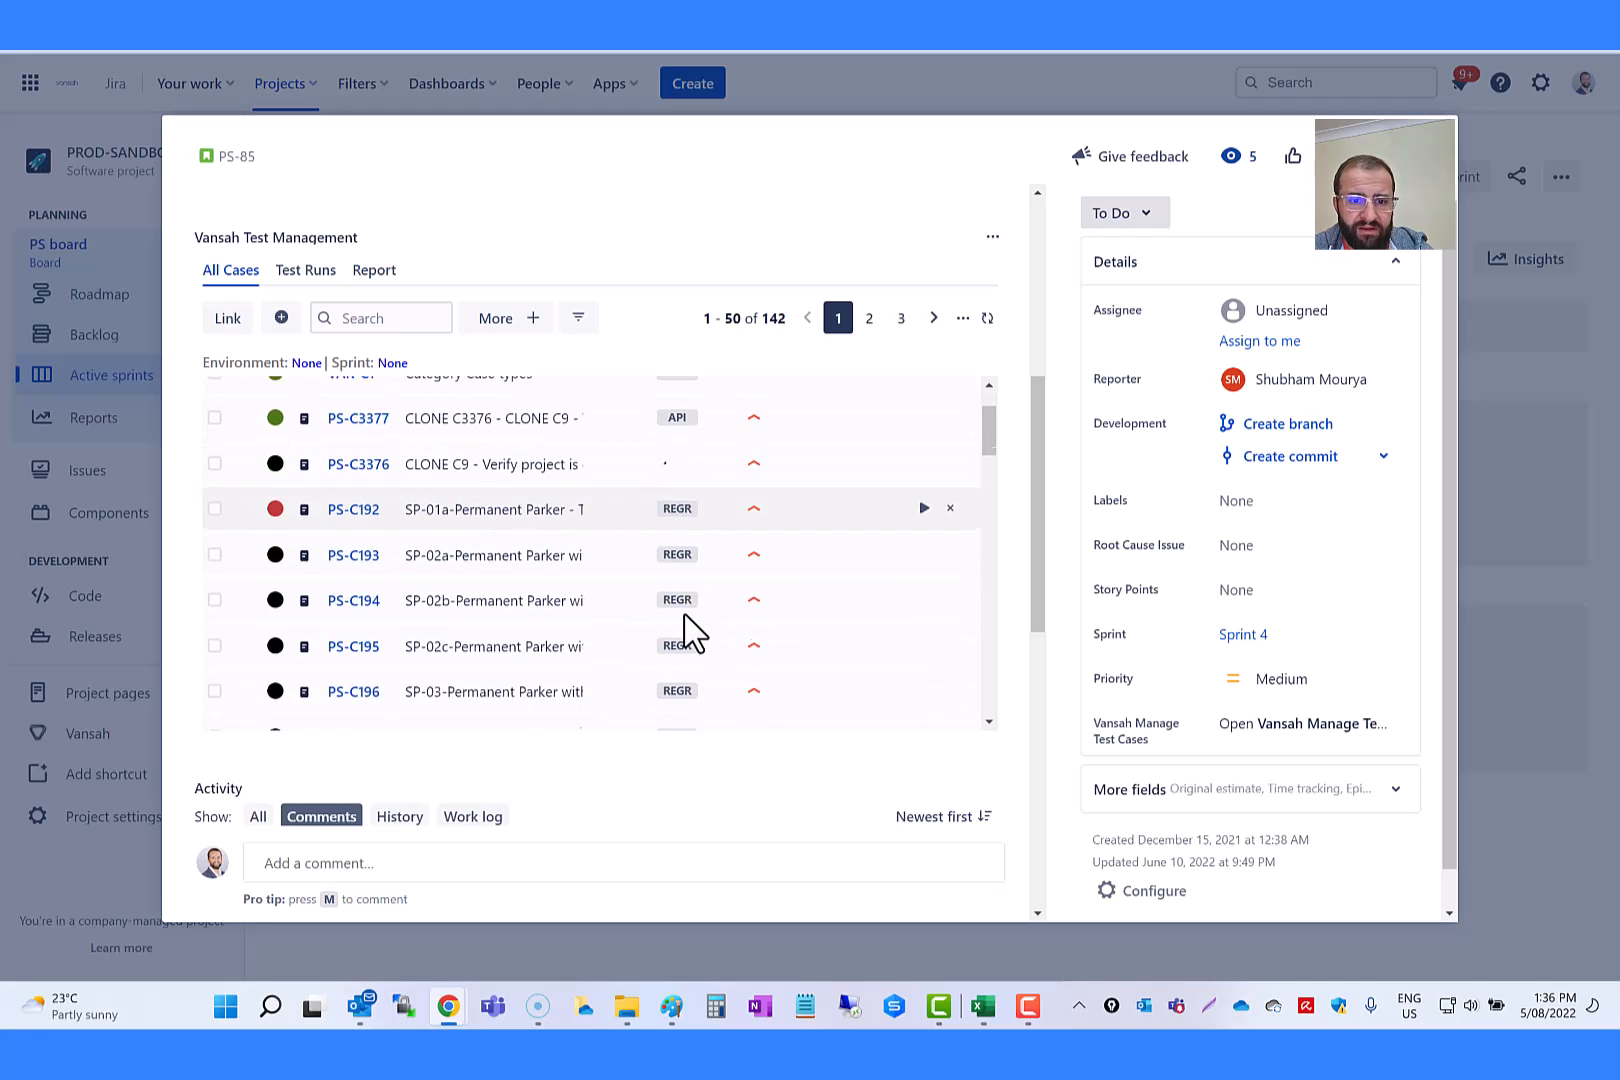
click(756, 472)
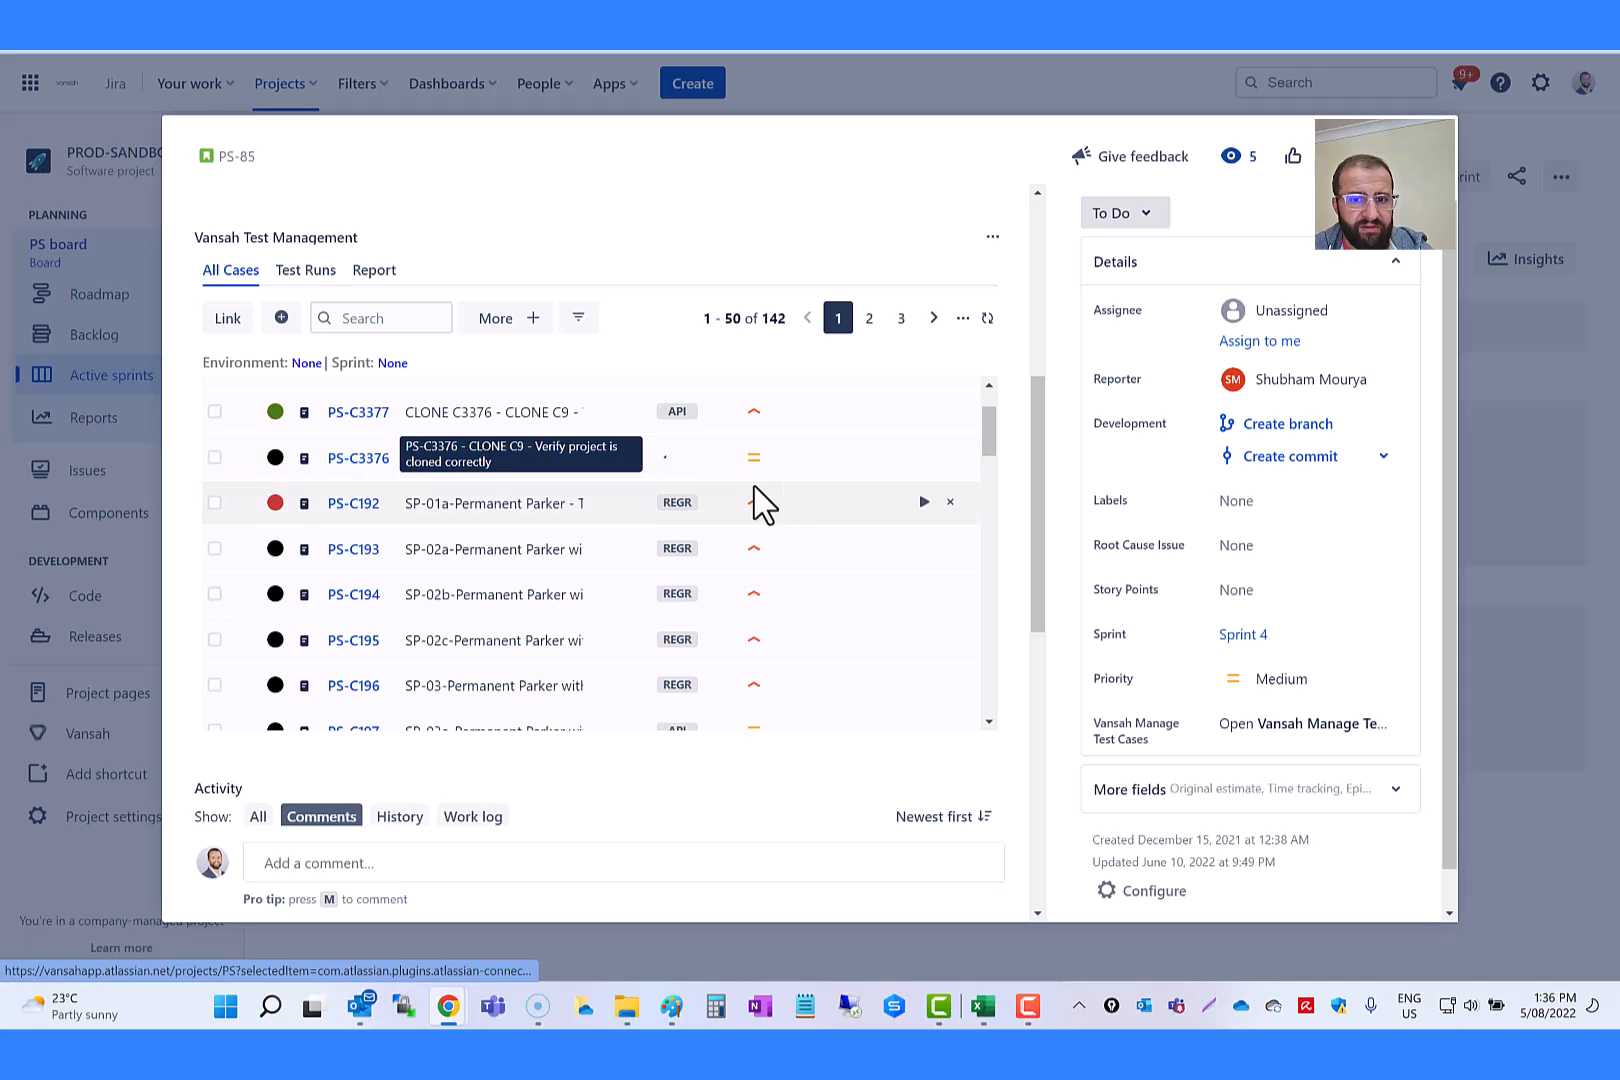
Step: Apply the High Priority Un-Tested Cases filter to the PS-85 test cases and review the filtered list
click(584, 327)
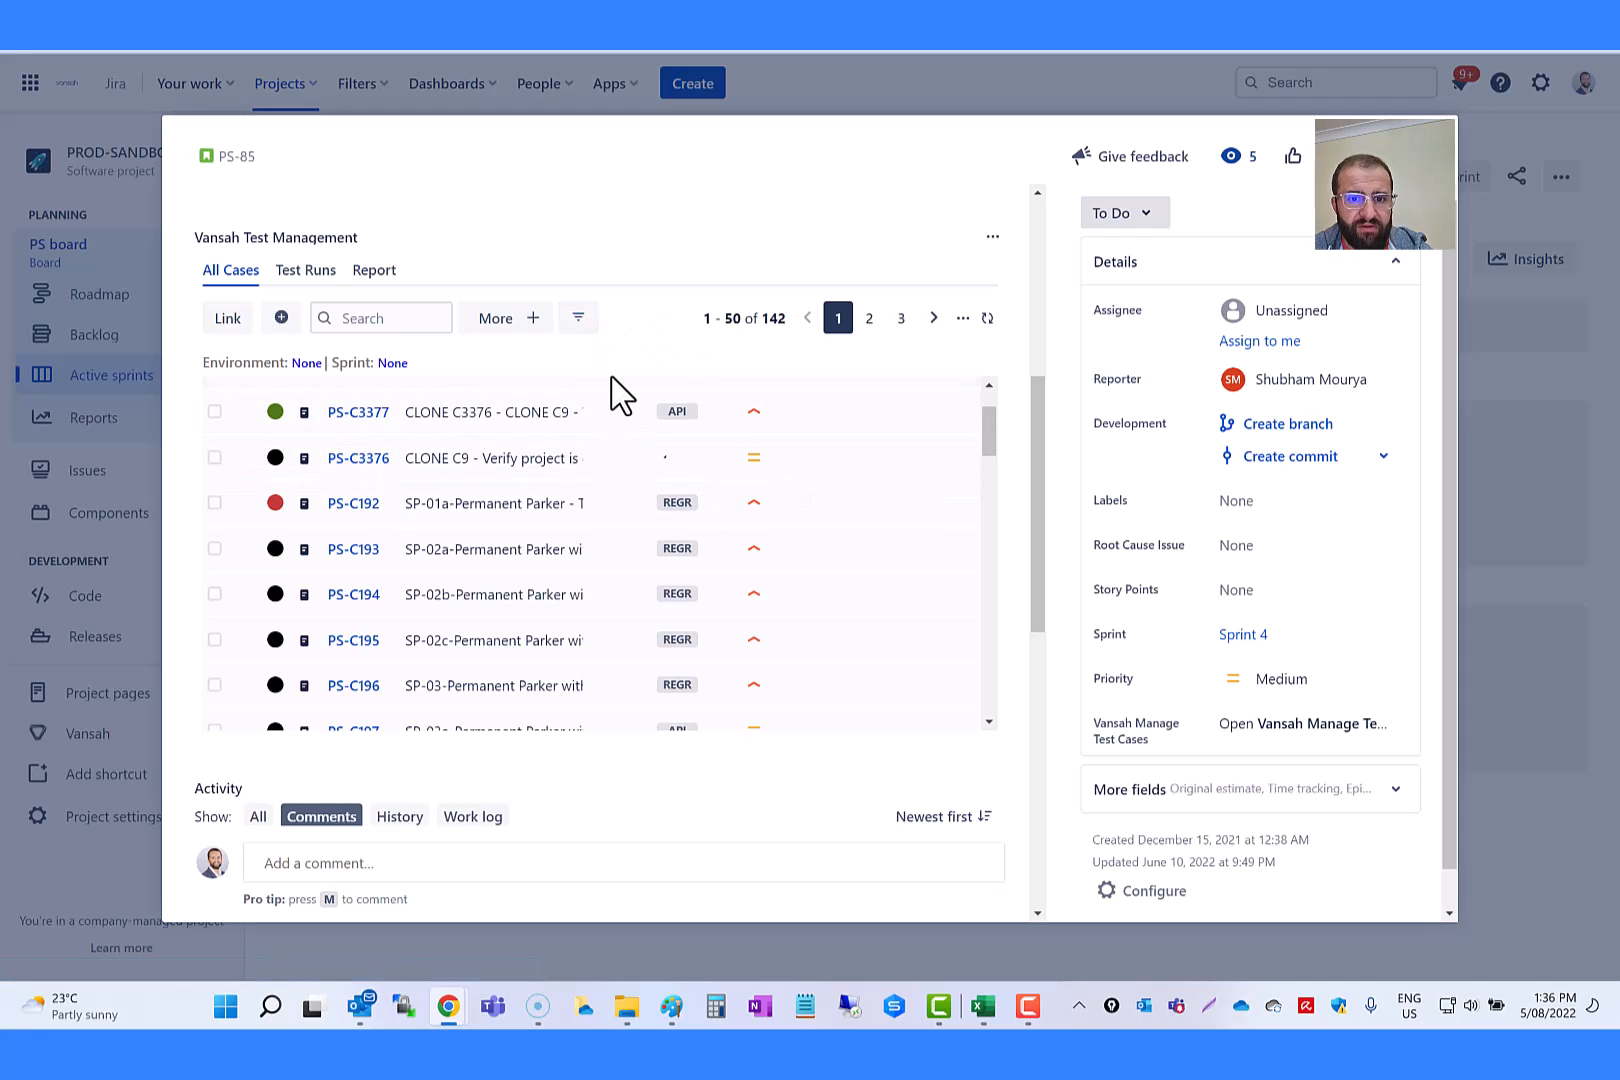
click(580, 321)
click(580, 322)
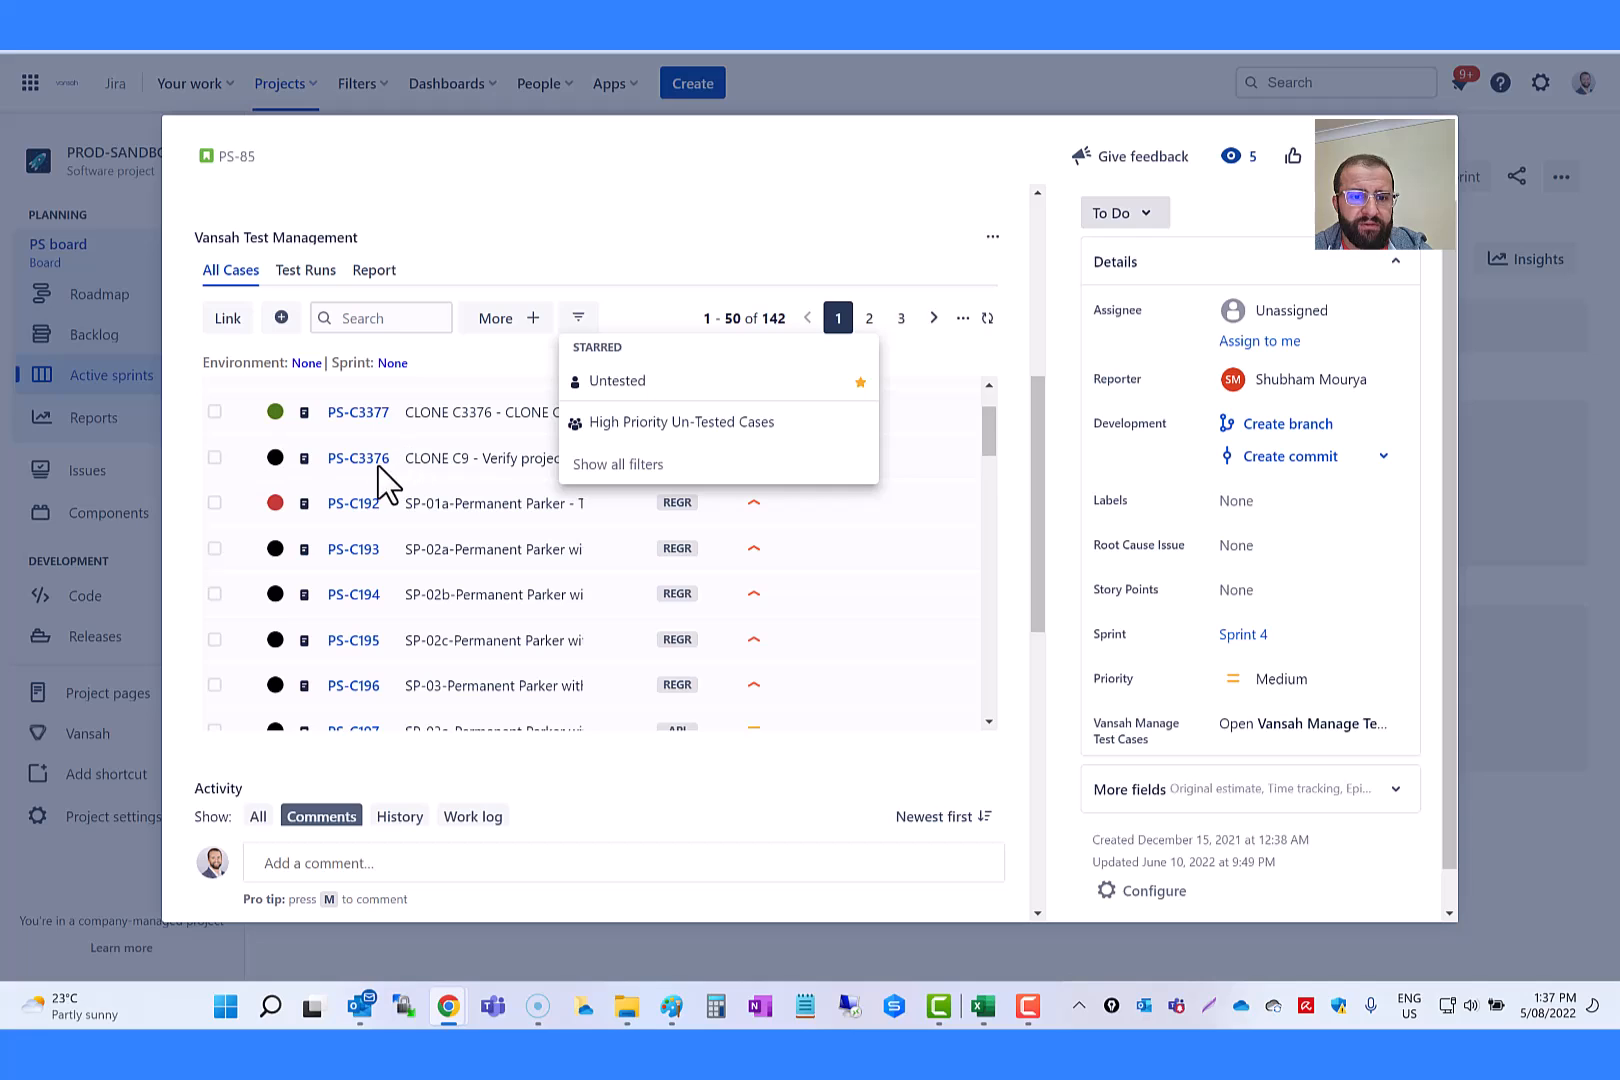
click(638, 424)
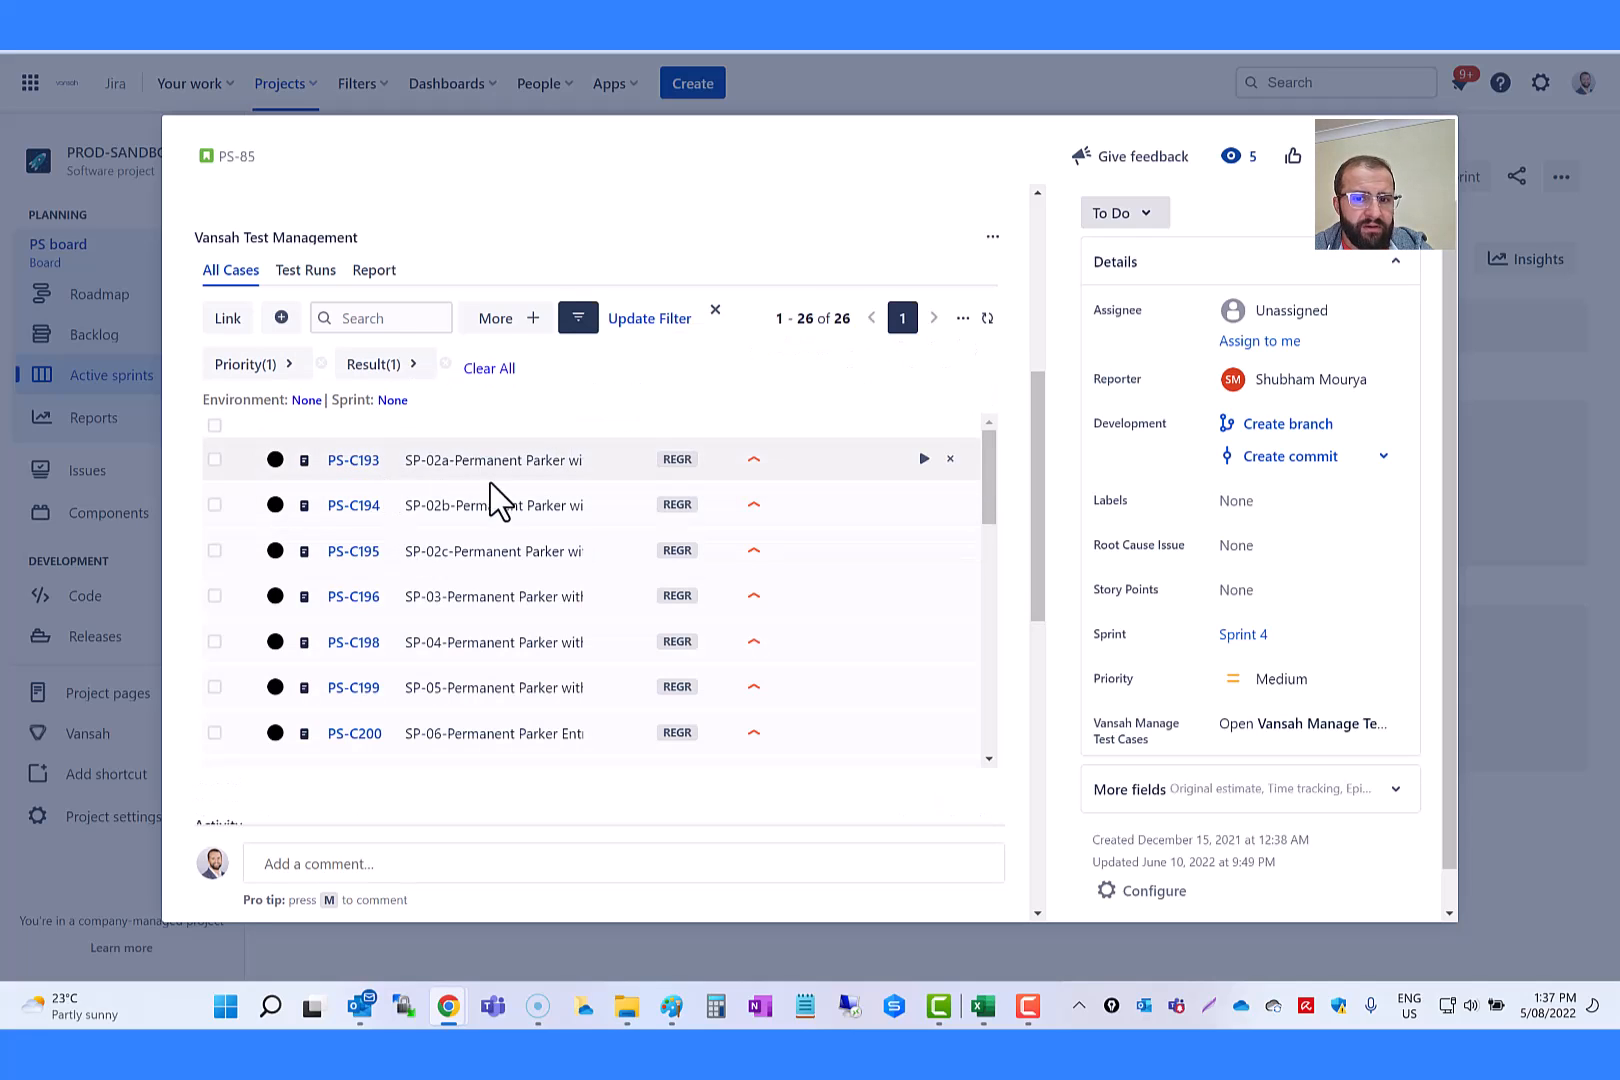
scroll(576, 515, up, 3)
scroll(718, 683, down, 4)
scroll(705, 565, down, 6)
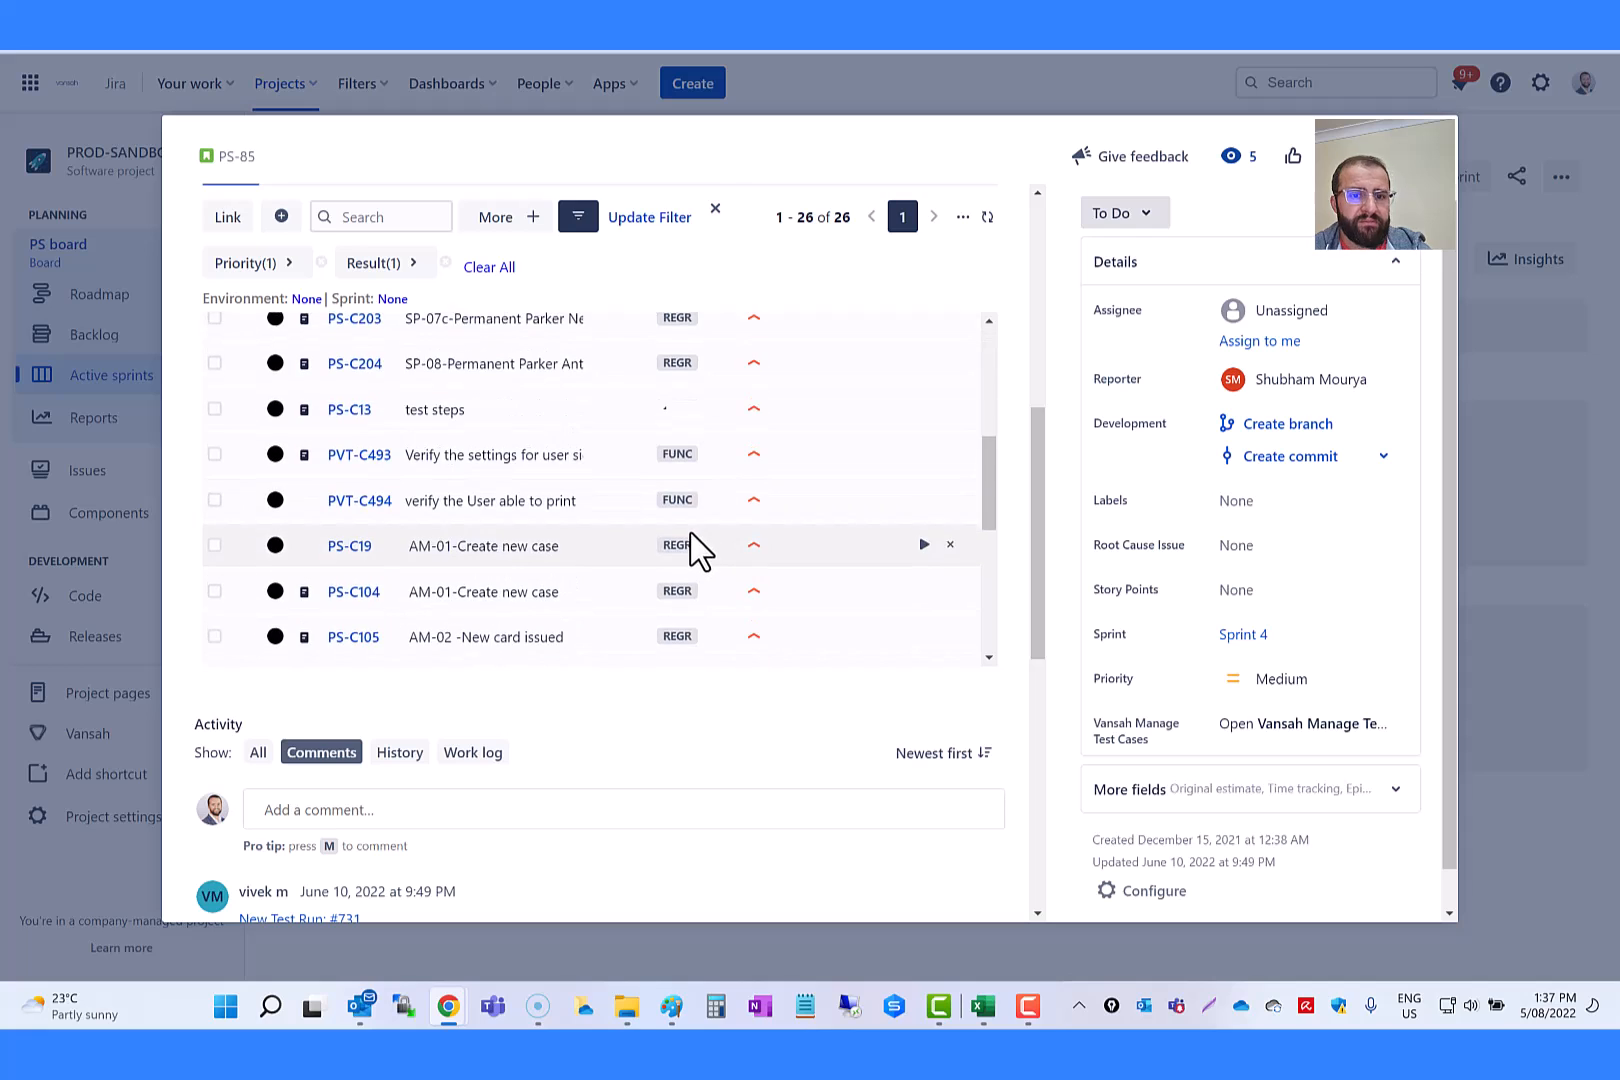
scroll(610, 470, up, 5)
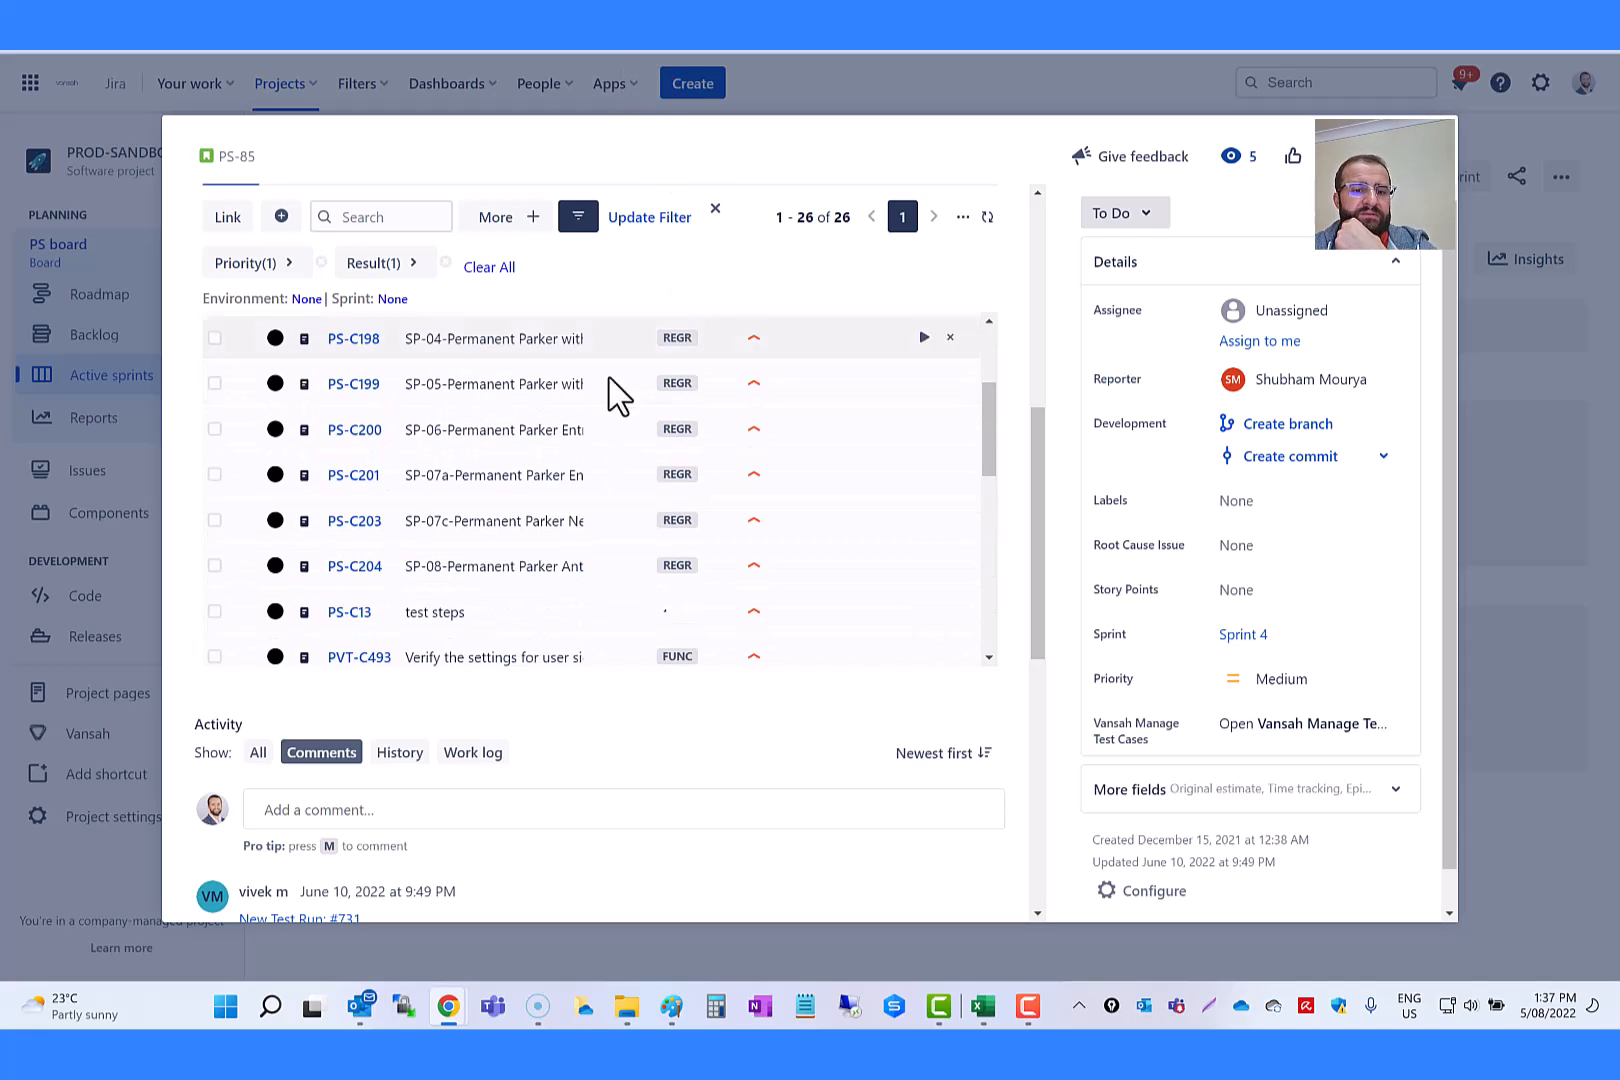
scroll(620, 400, up, 2)
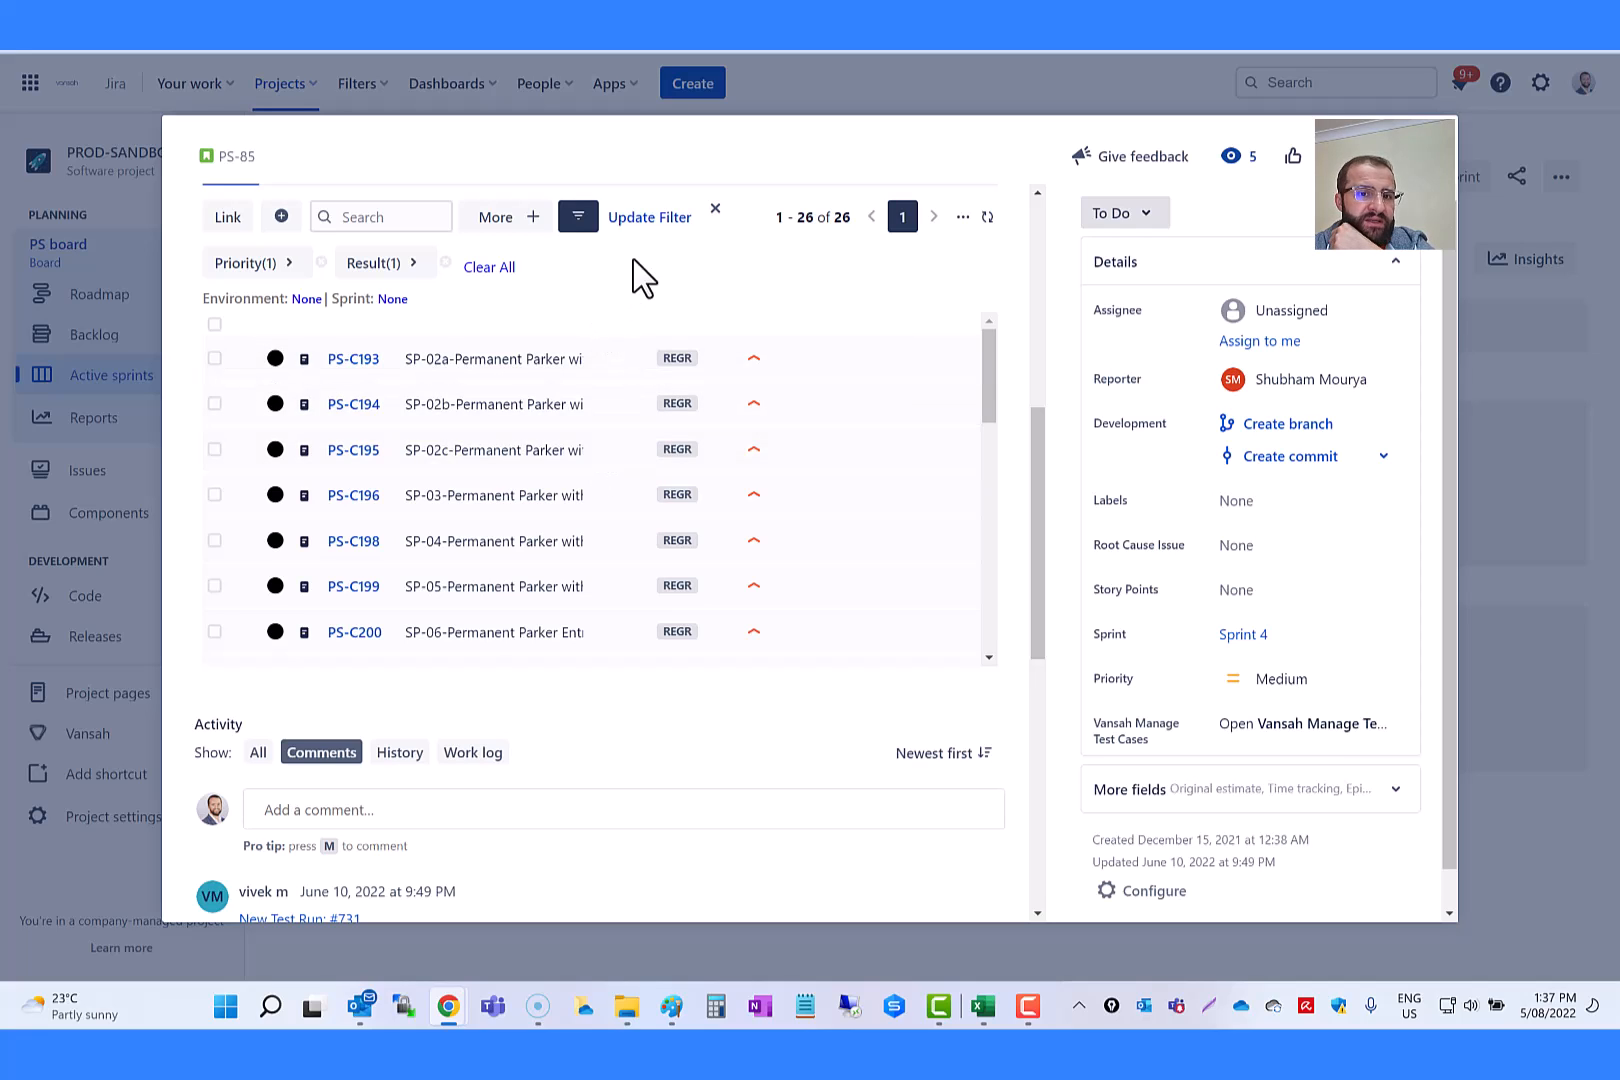
click(579, 218)
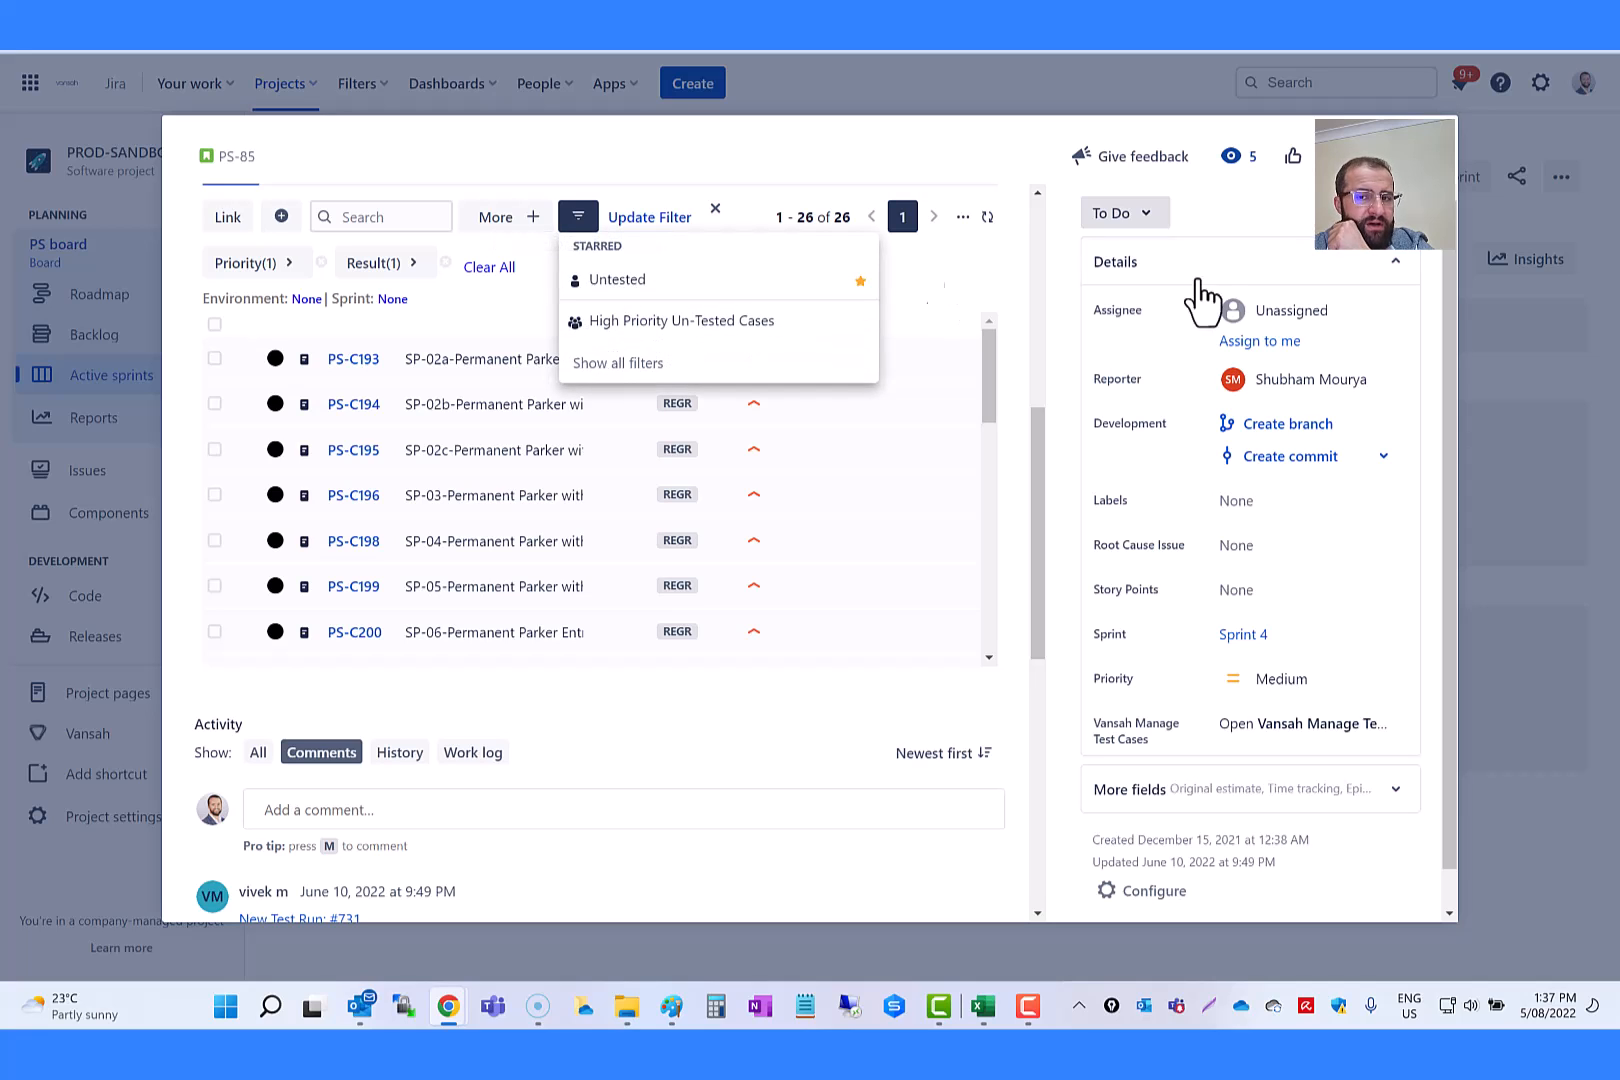
Step: Close issue PS-85 and open sub-task PS-118 from the sprint board at its Vansah test case list
click(1425, 156)
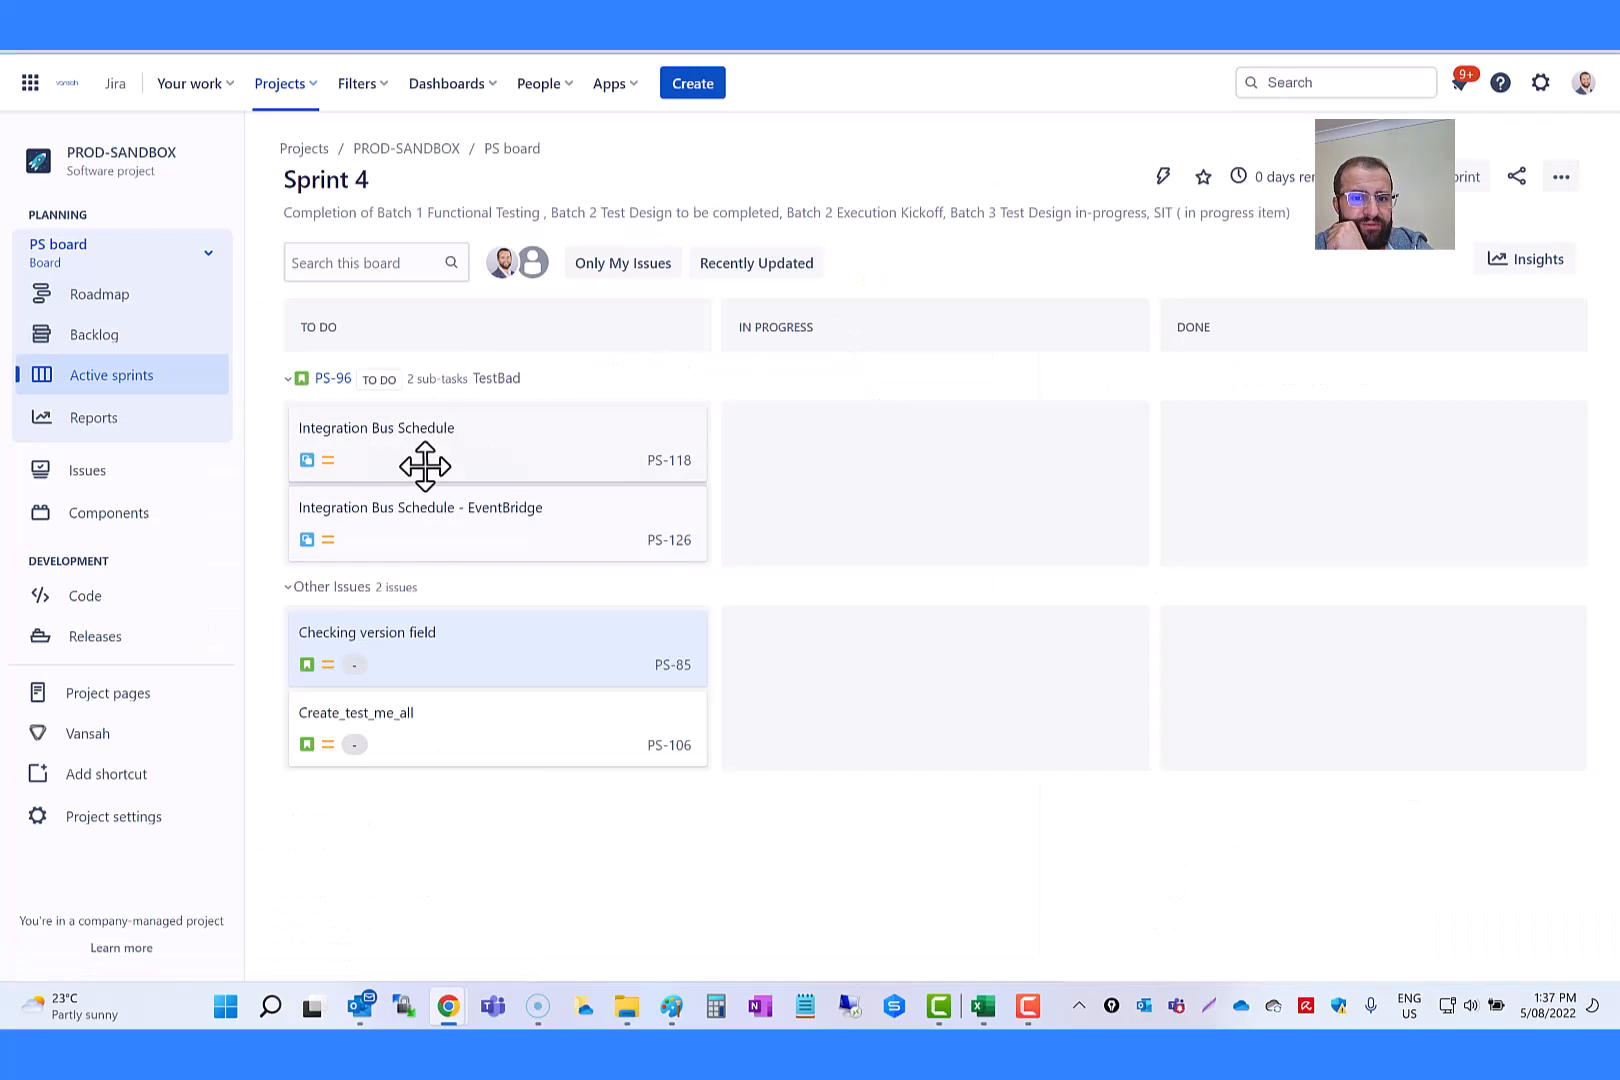
click(674, 462)
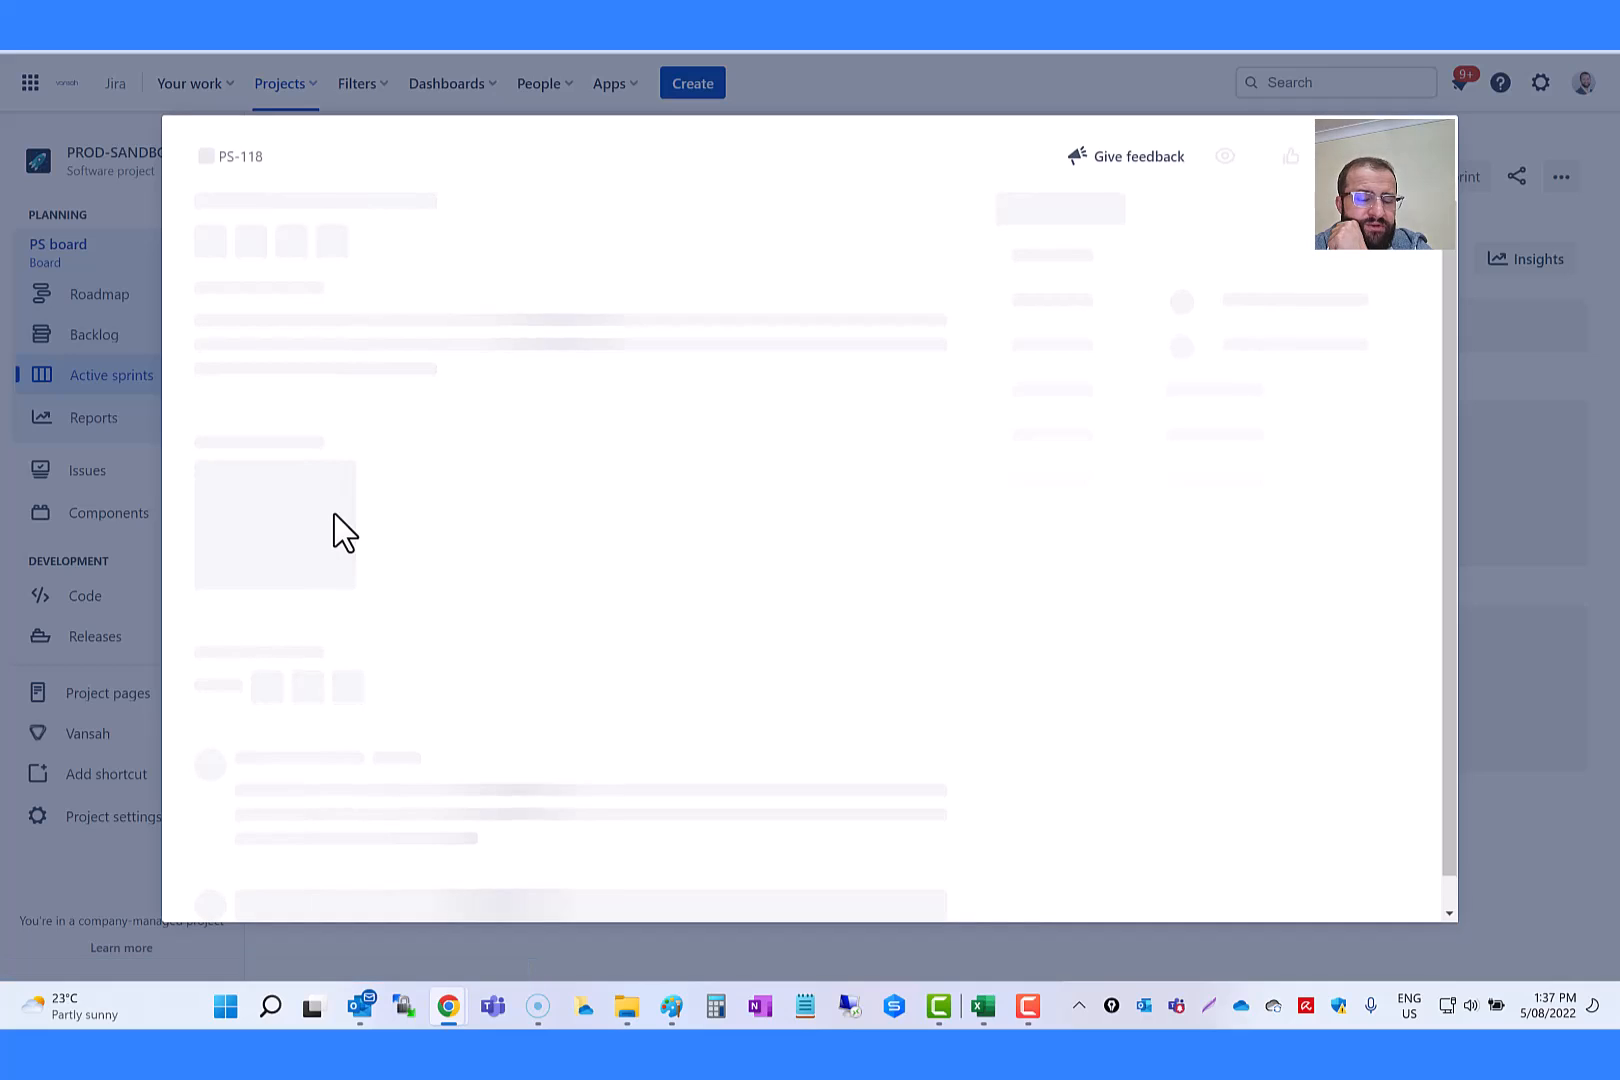
click(542, 262)
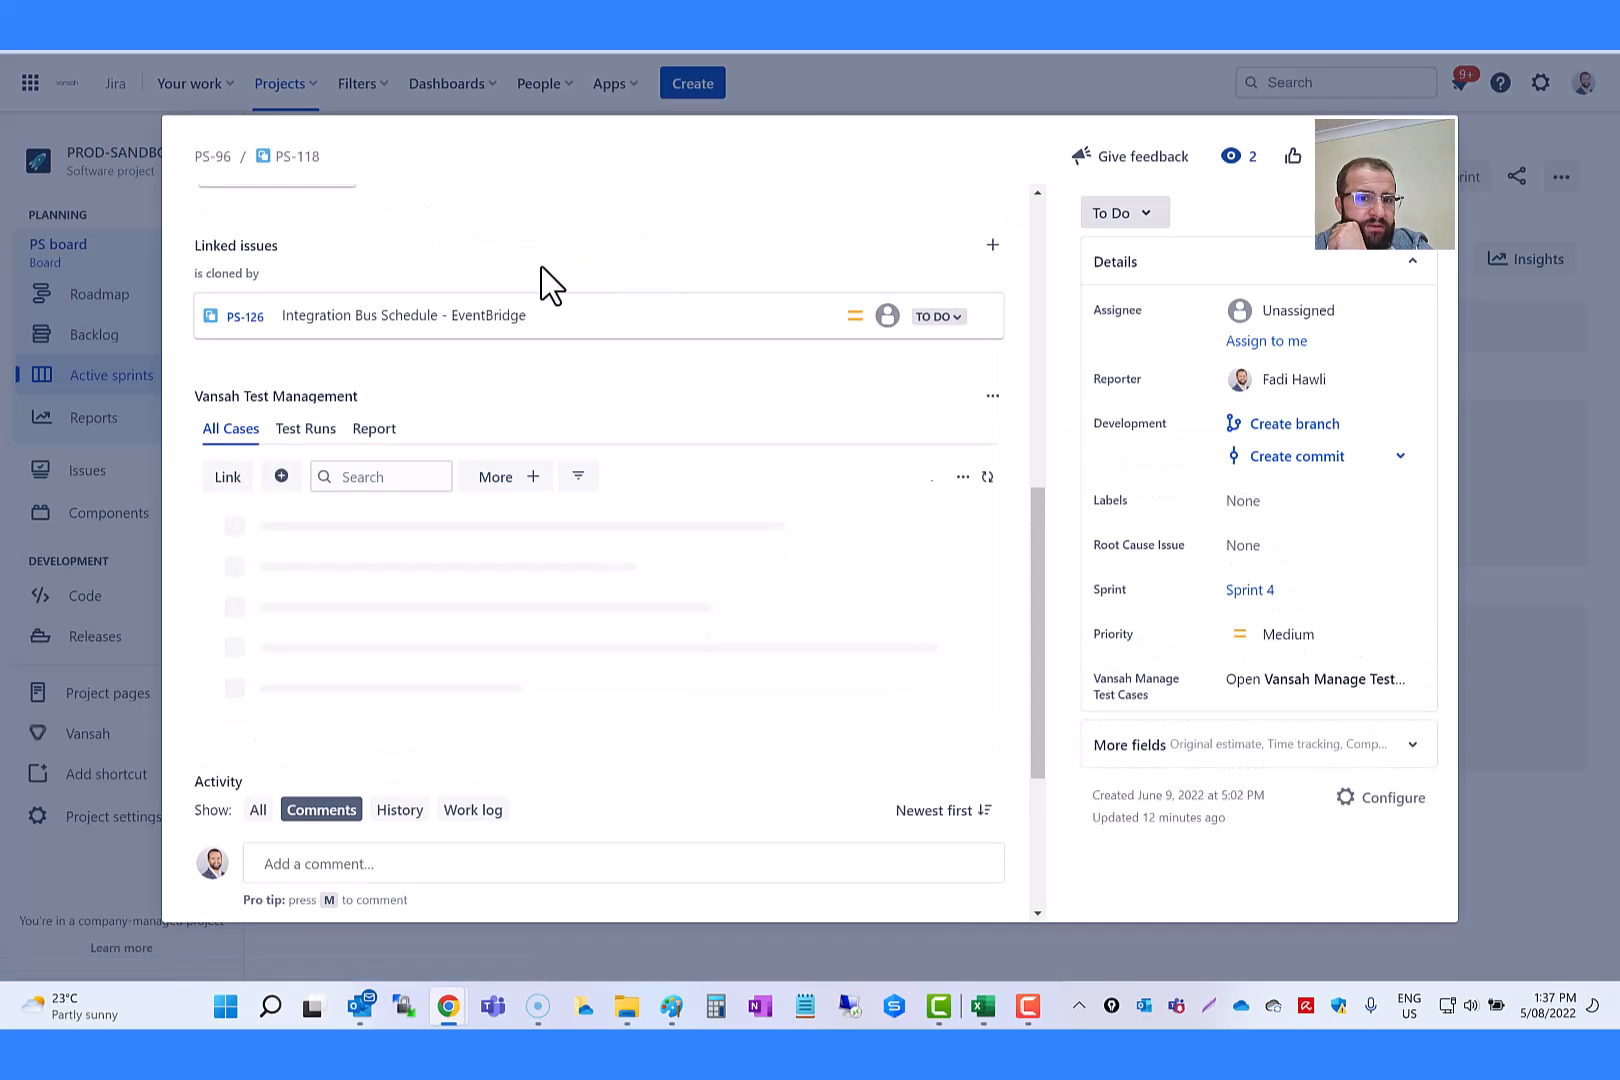
scroll(600, 543, down, 1)
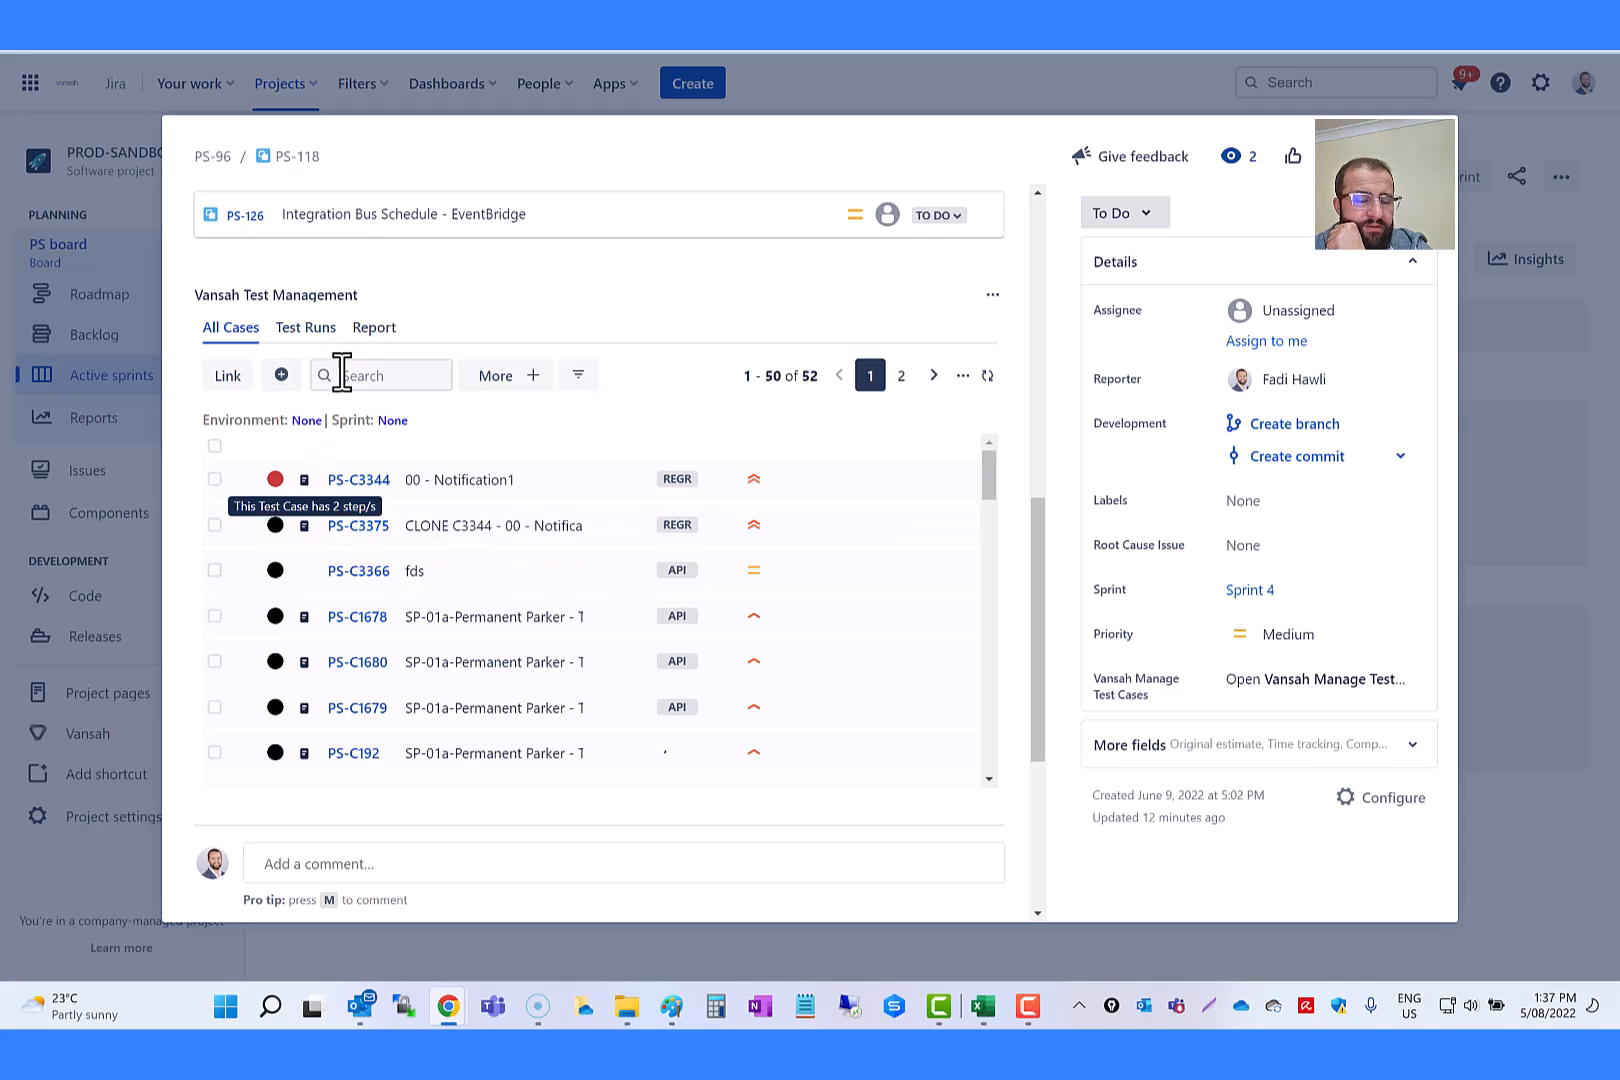
Step: Apply the High Priority Un-Tested Cases filter to the PS-118 test cases and look through the list
click(578, 376)
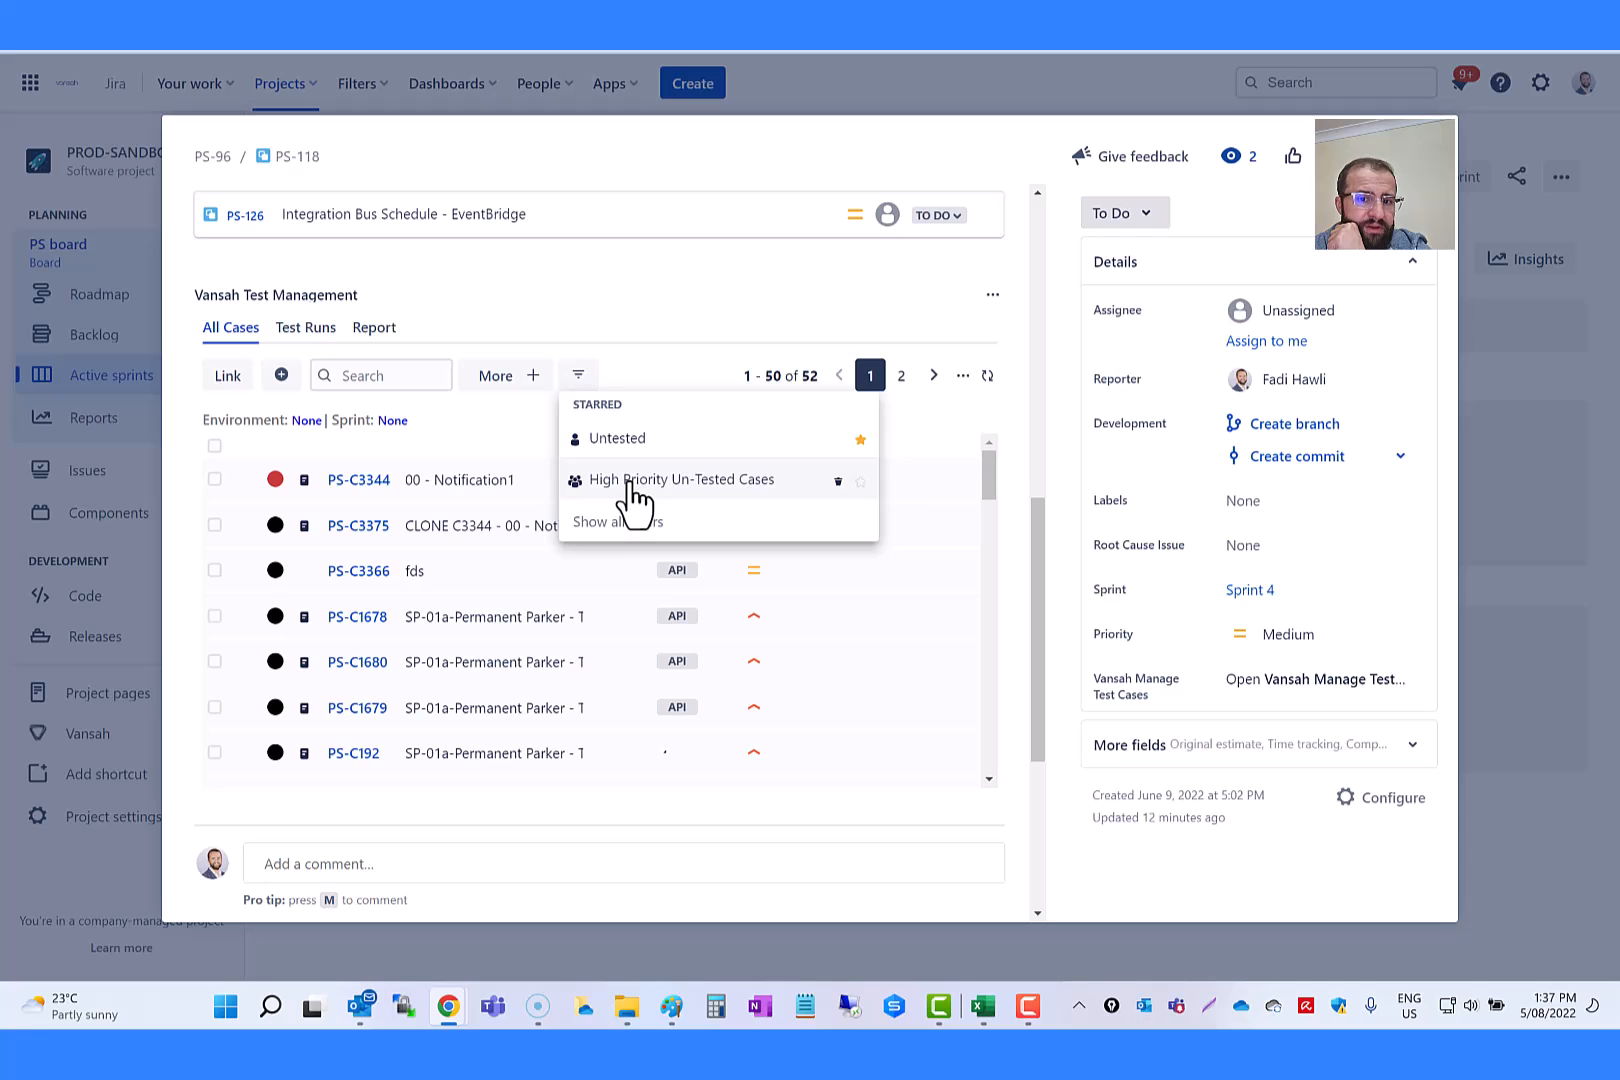
click(630, 482)
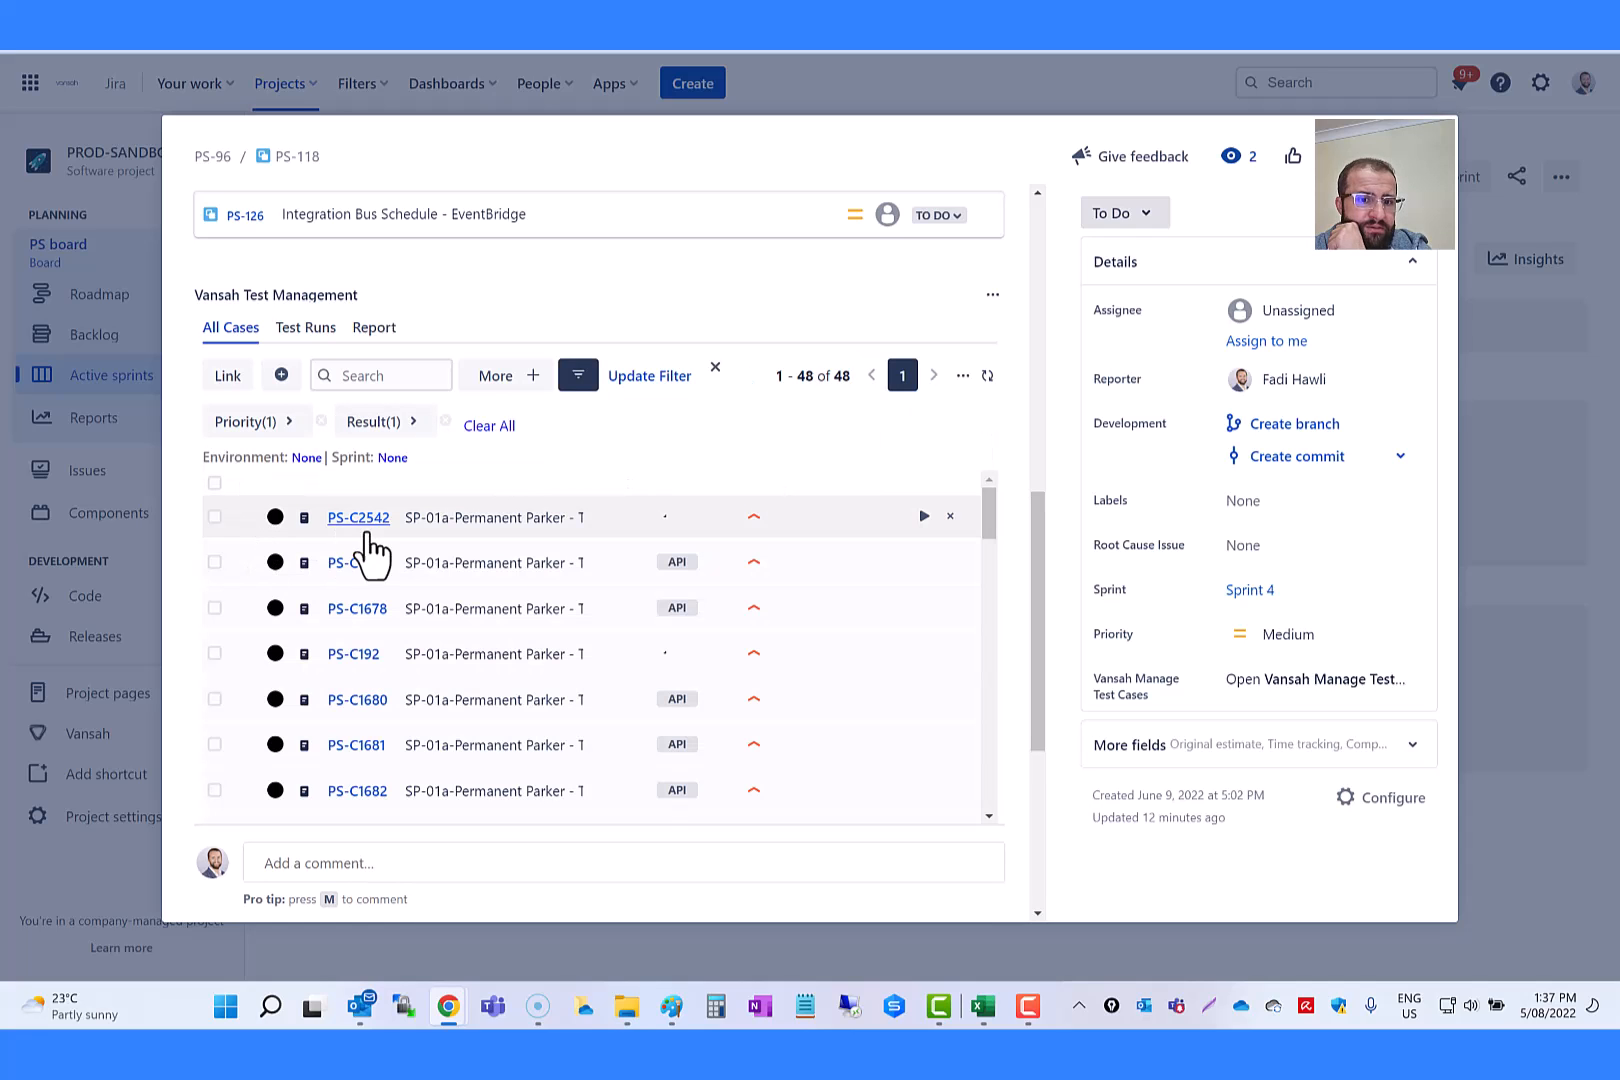
scroll(640, 626, down, 10)
scroll(625, 620, down, 5)
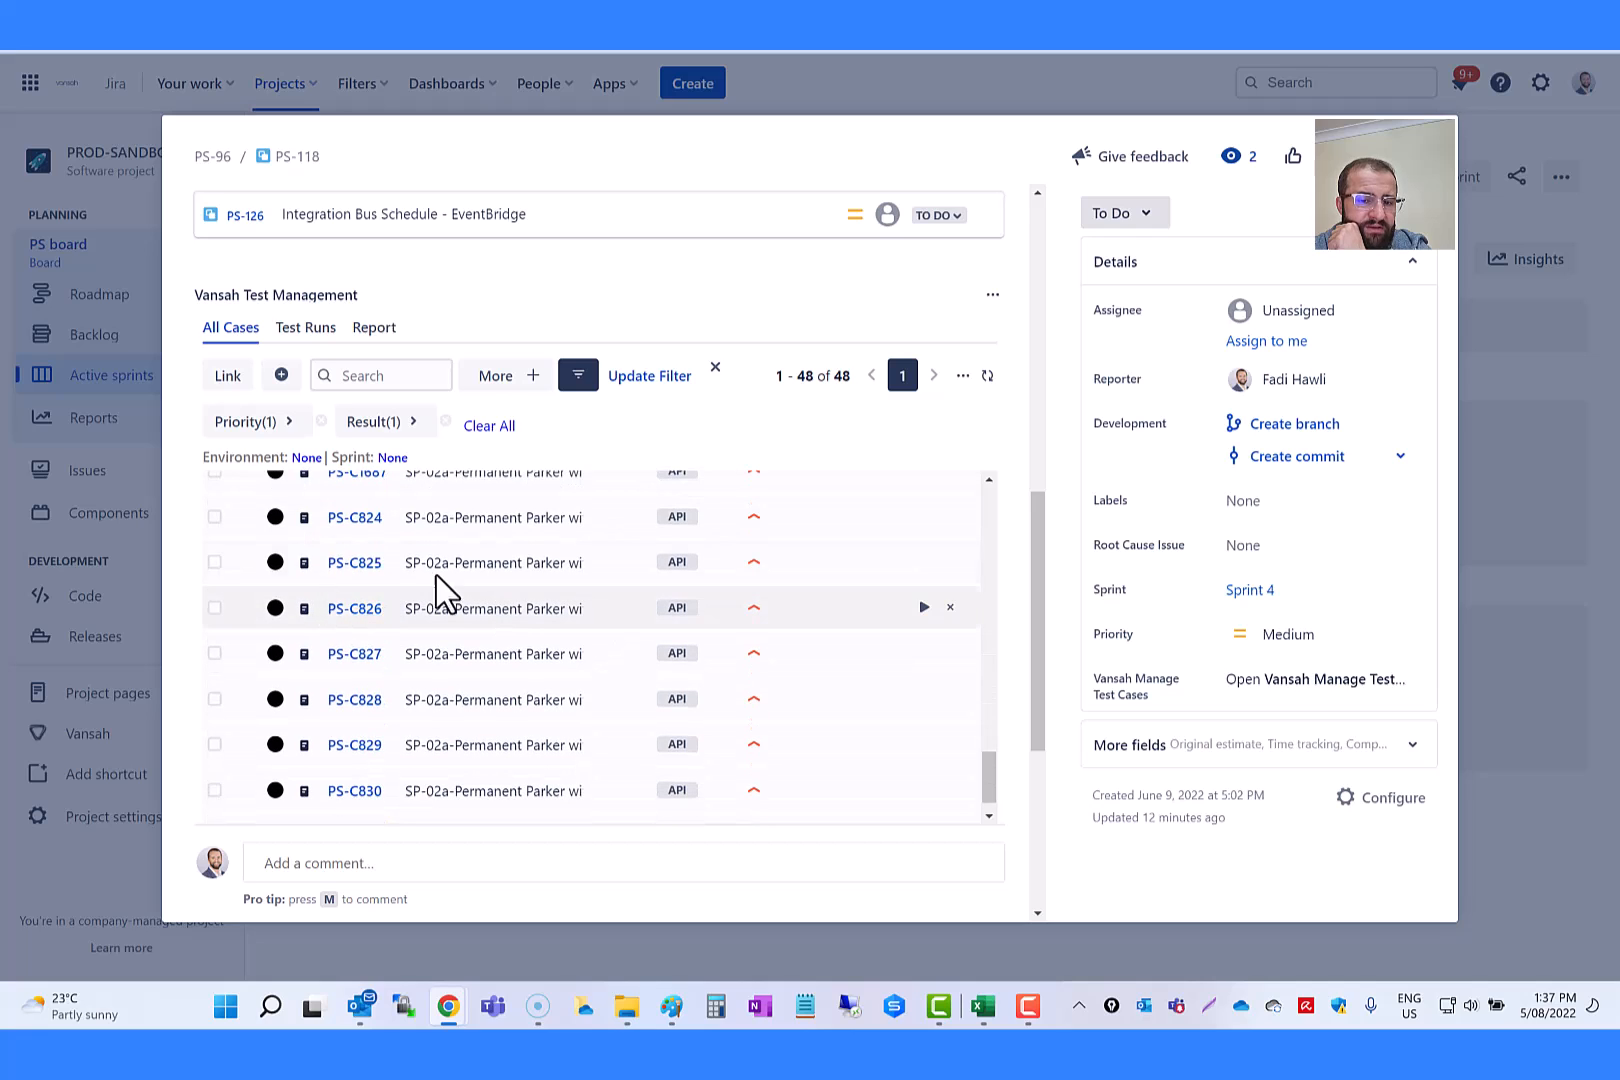
Step: Reapply the High Priority Un-Tested Cases filter to the PS-118 test cases and star it in the saved filters
scroll(580, 543, up, 4)
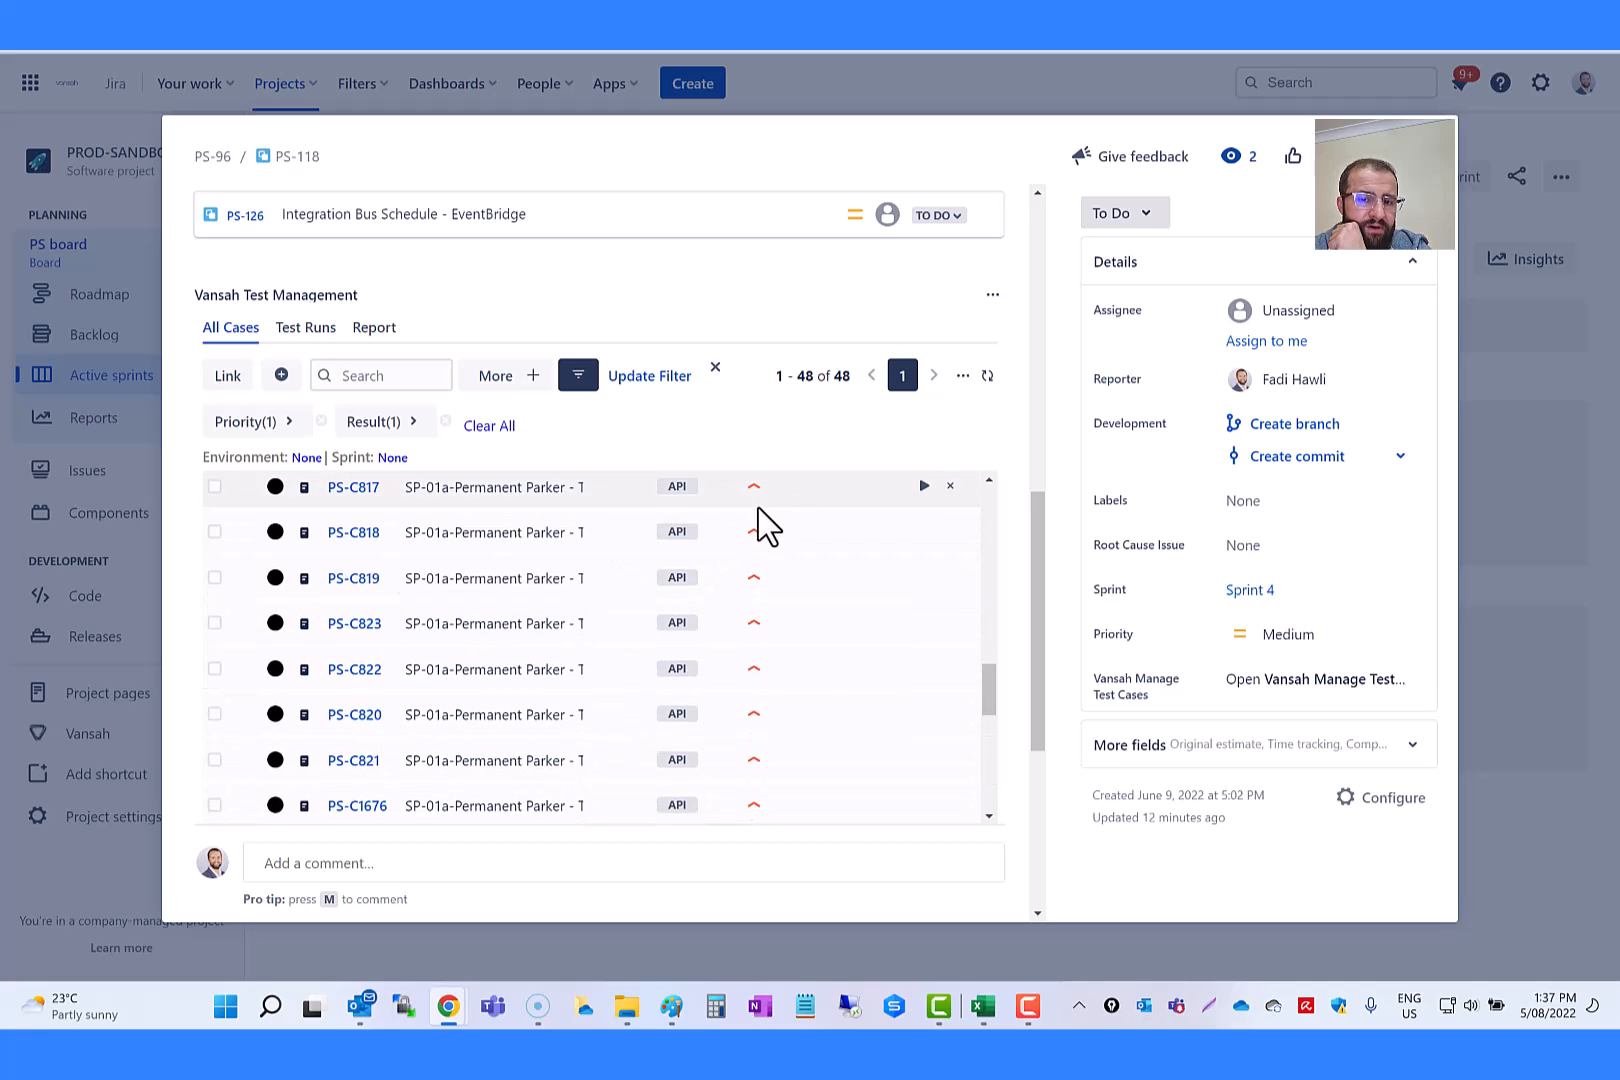
click(578, 376)
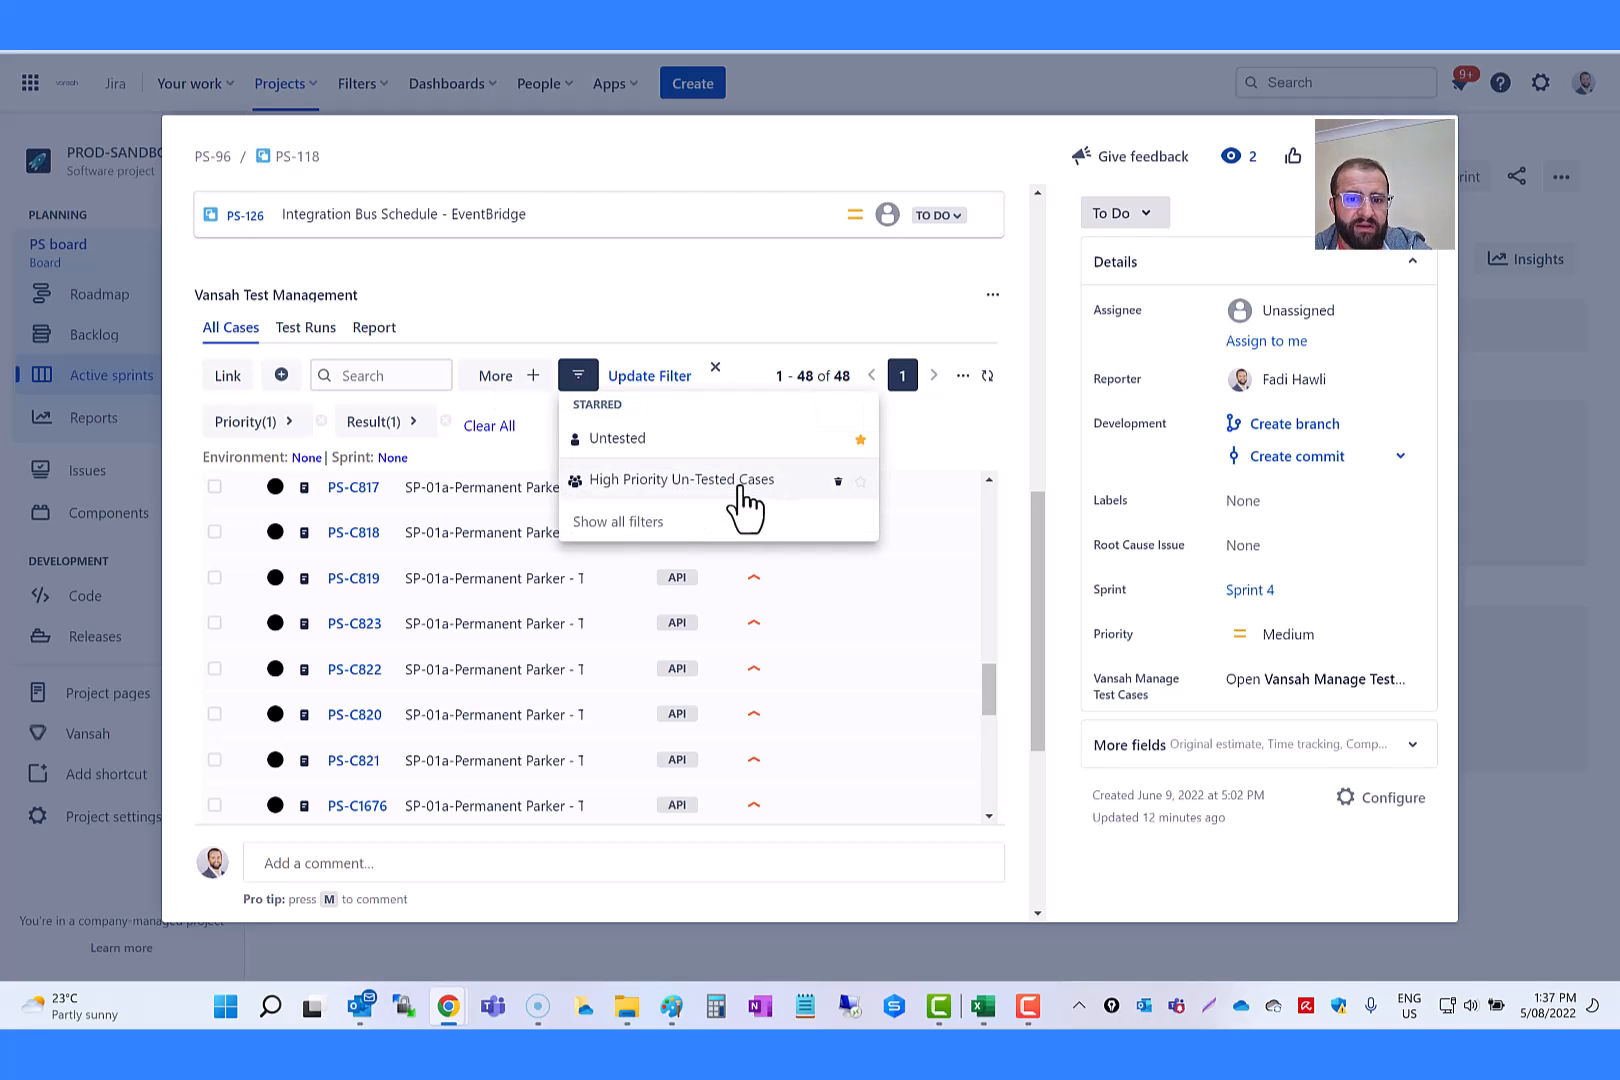
click(700, 482)
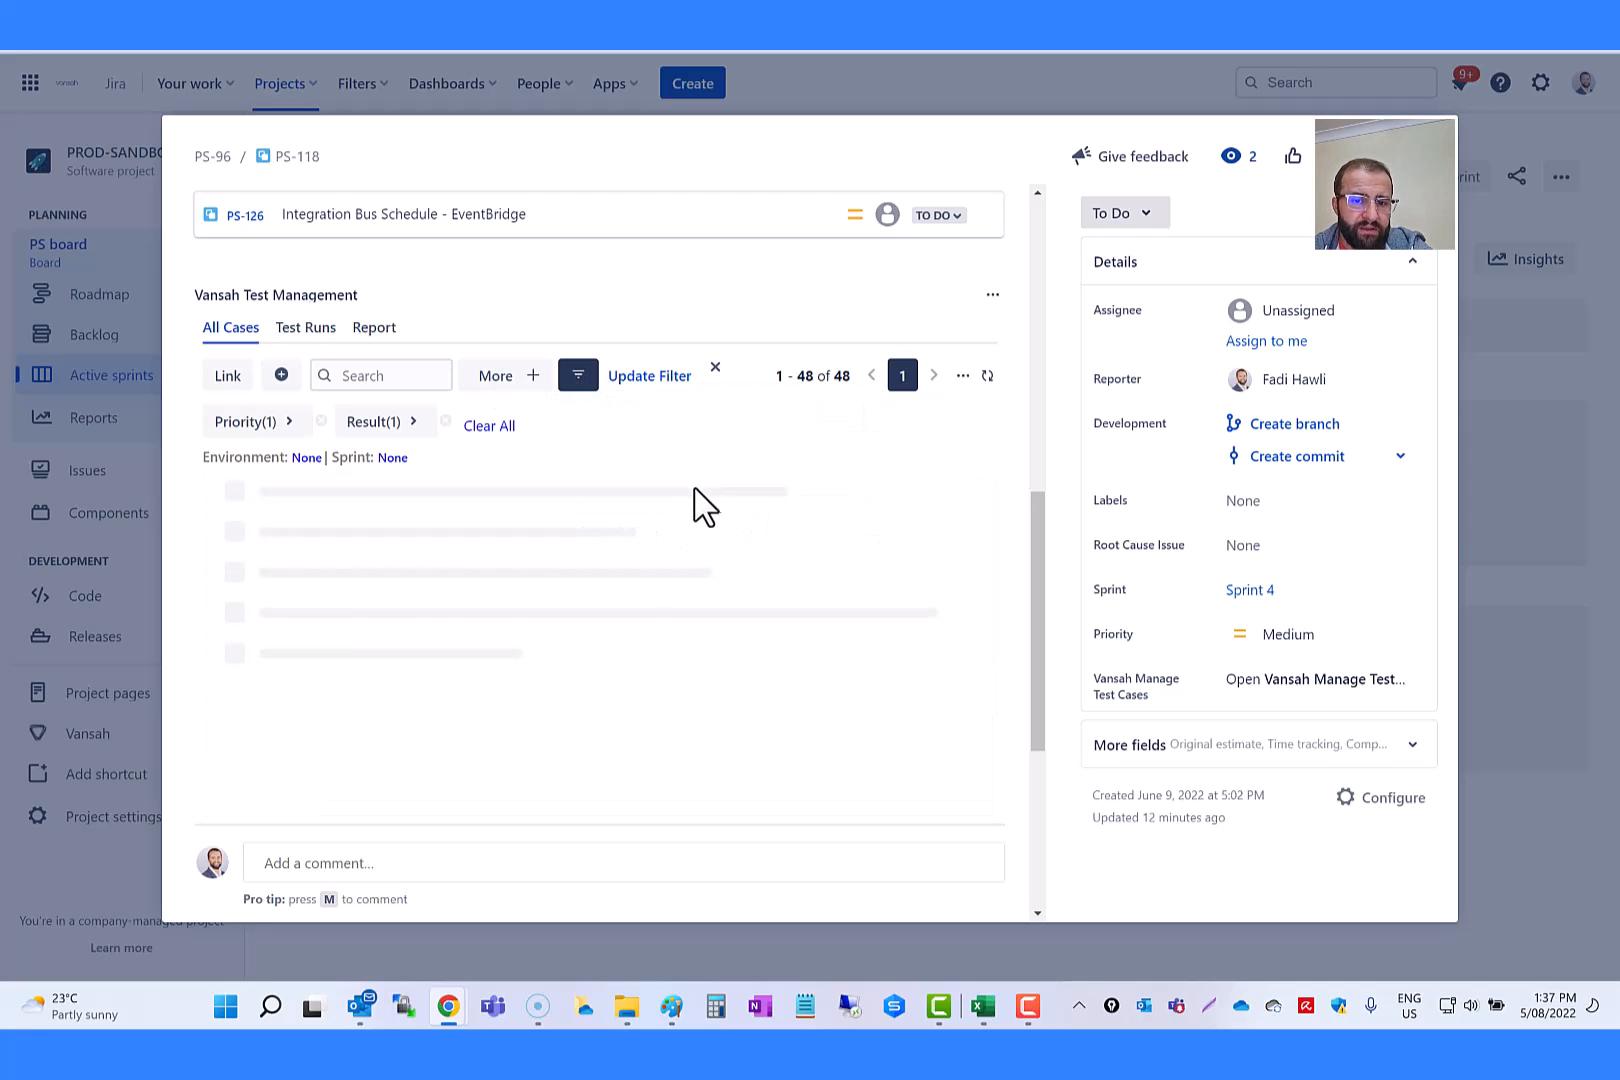
click(578, 376)
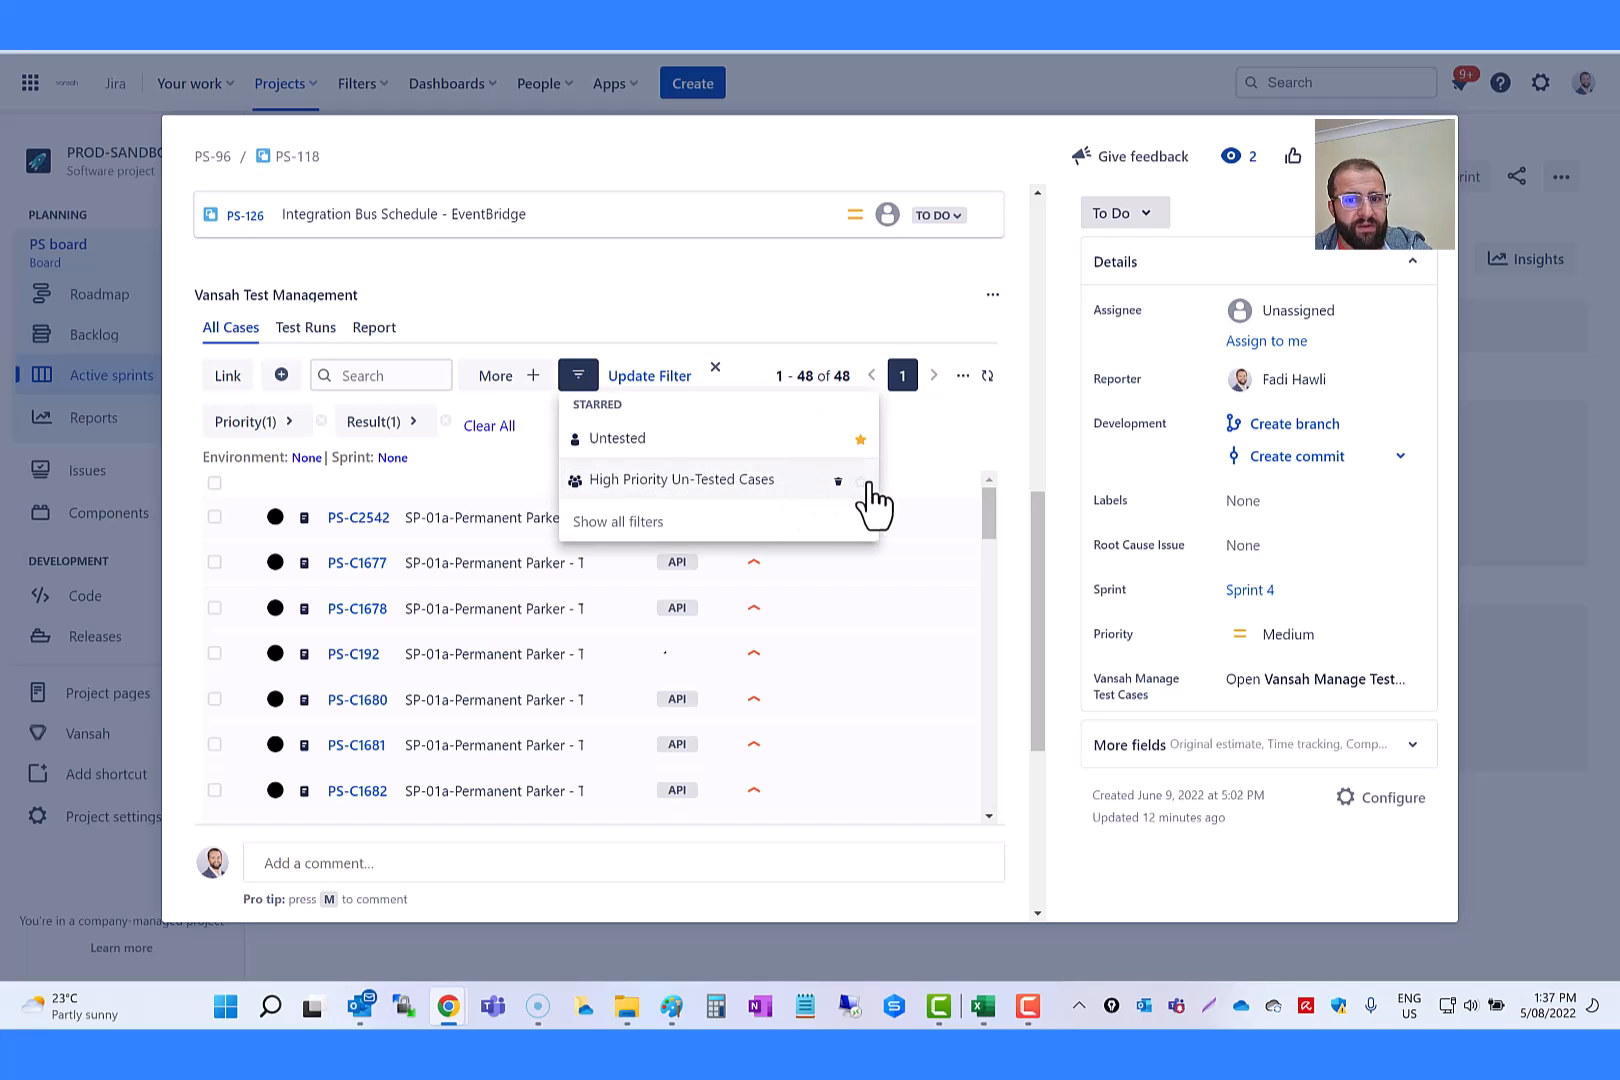
click(859, 482)
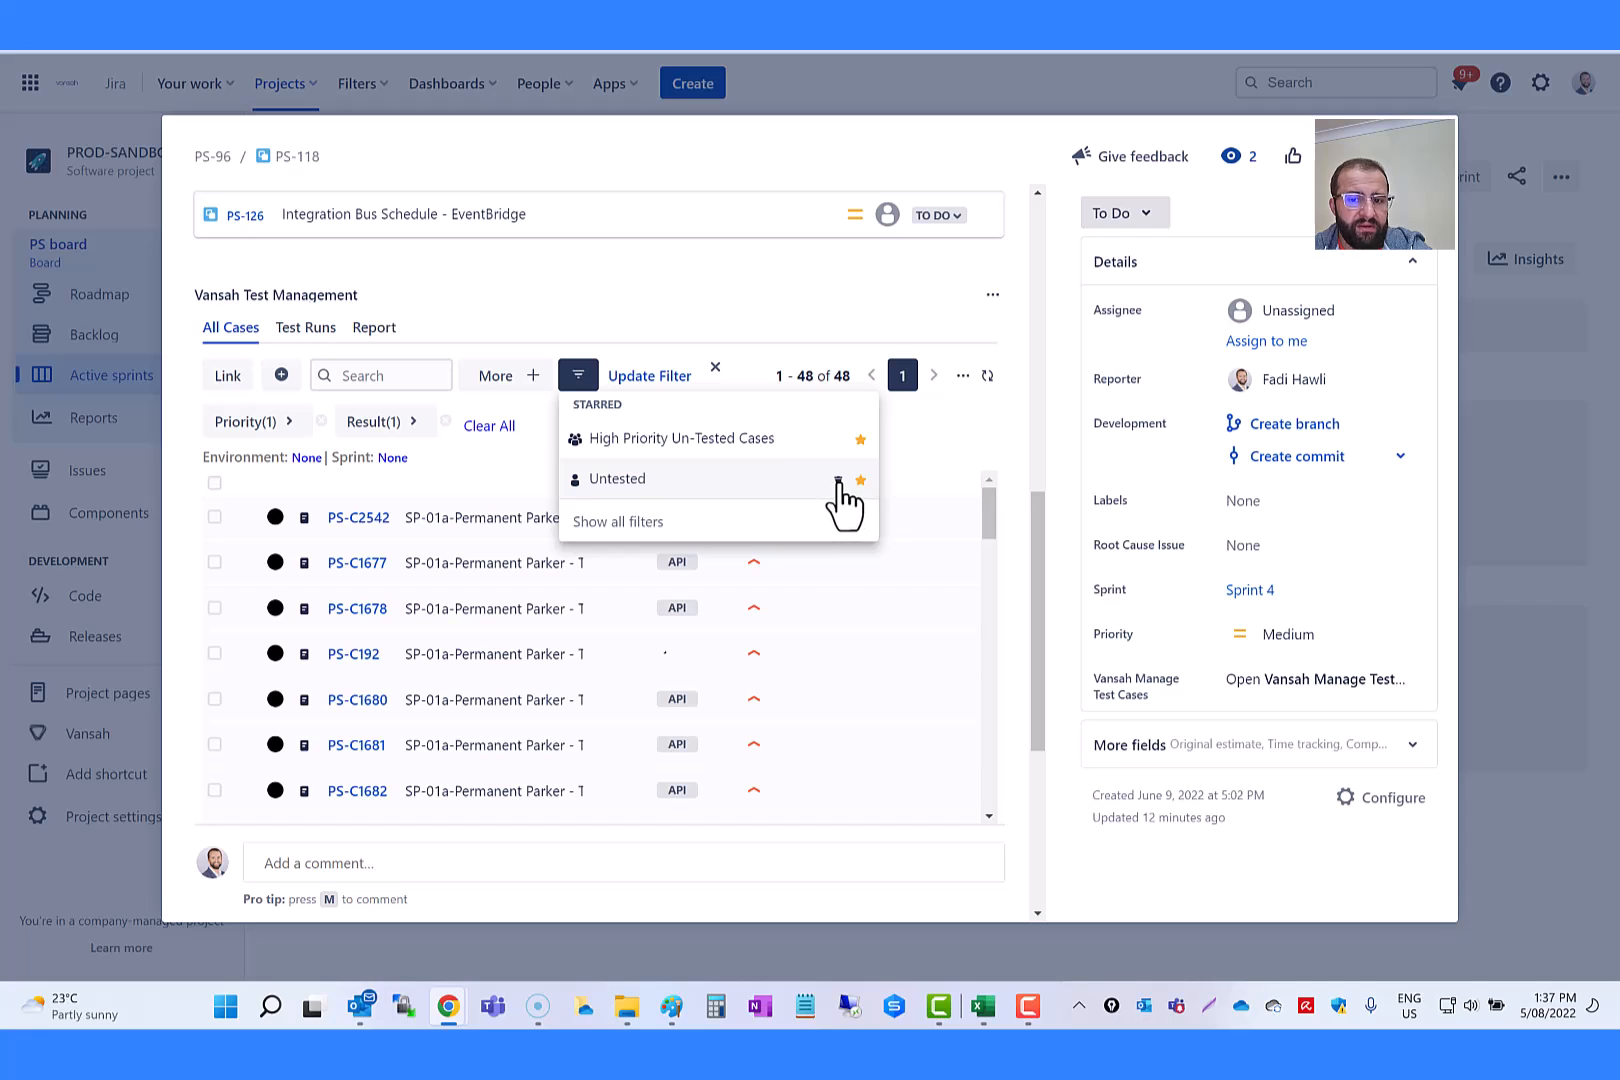
Step: Permanently delete the saved filter Untested
click(837, 481)
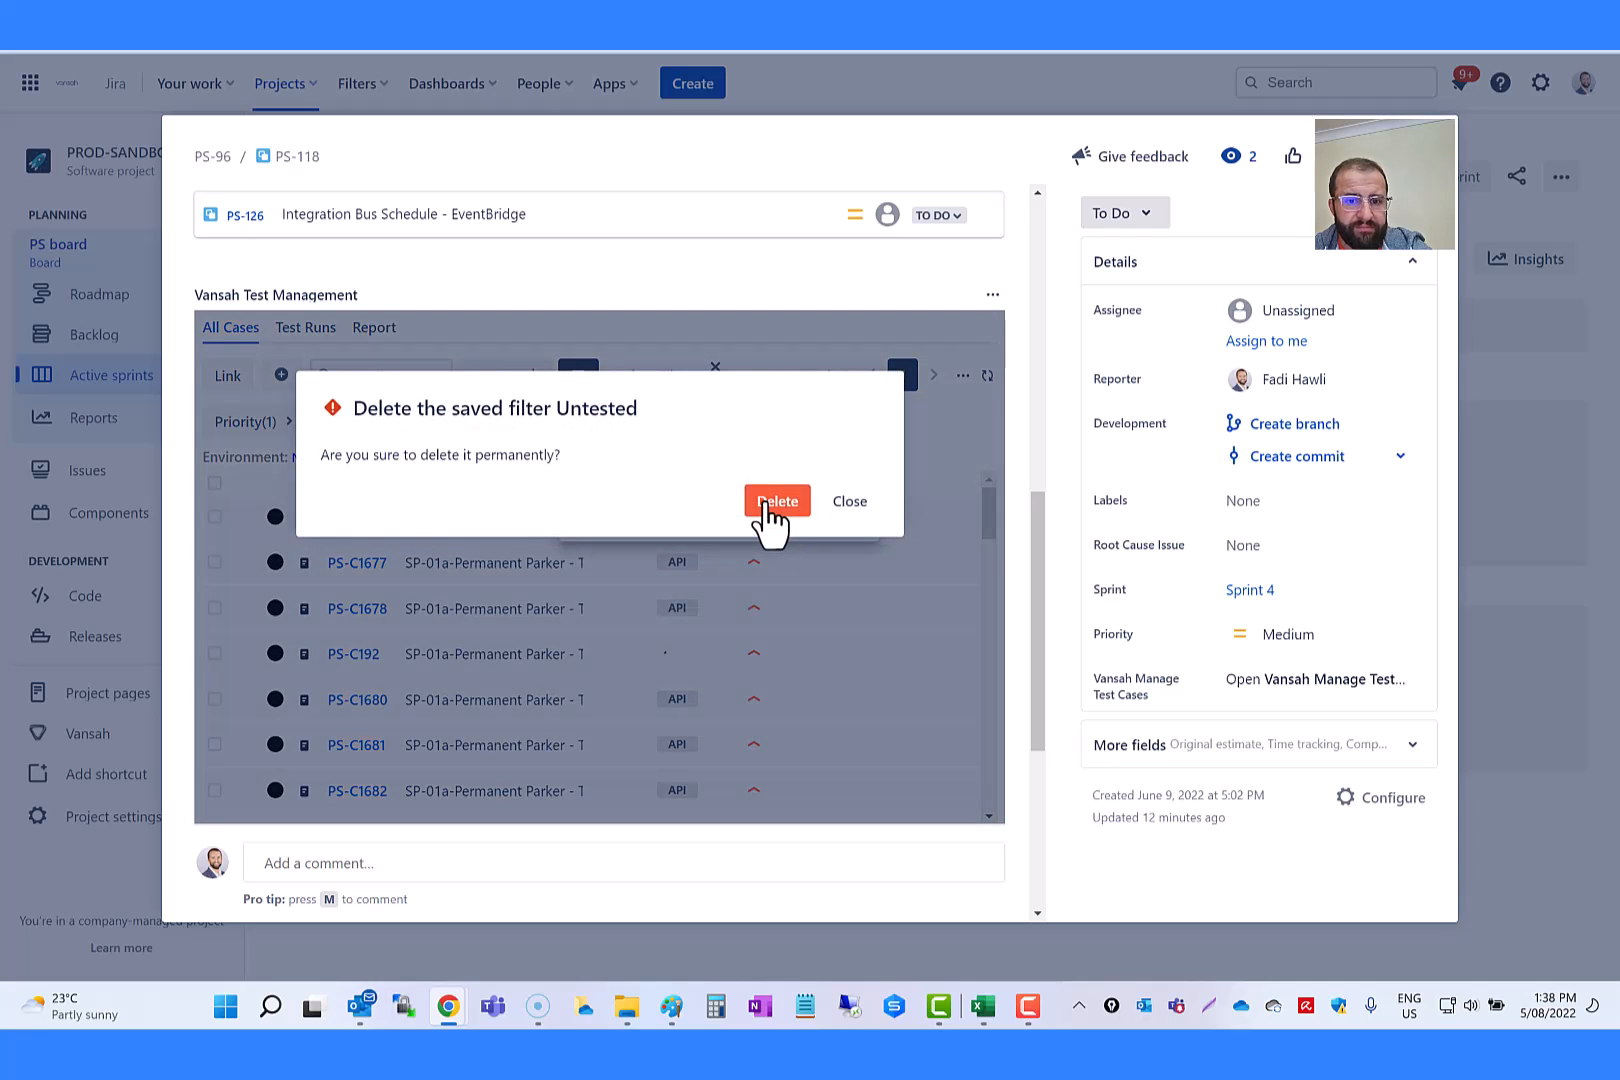
click(776, 501)
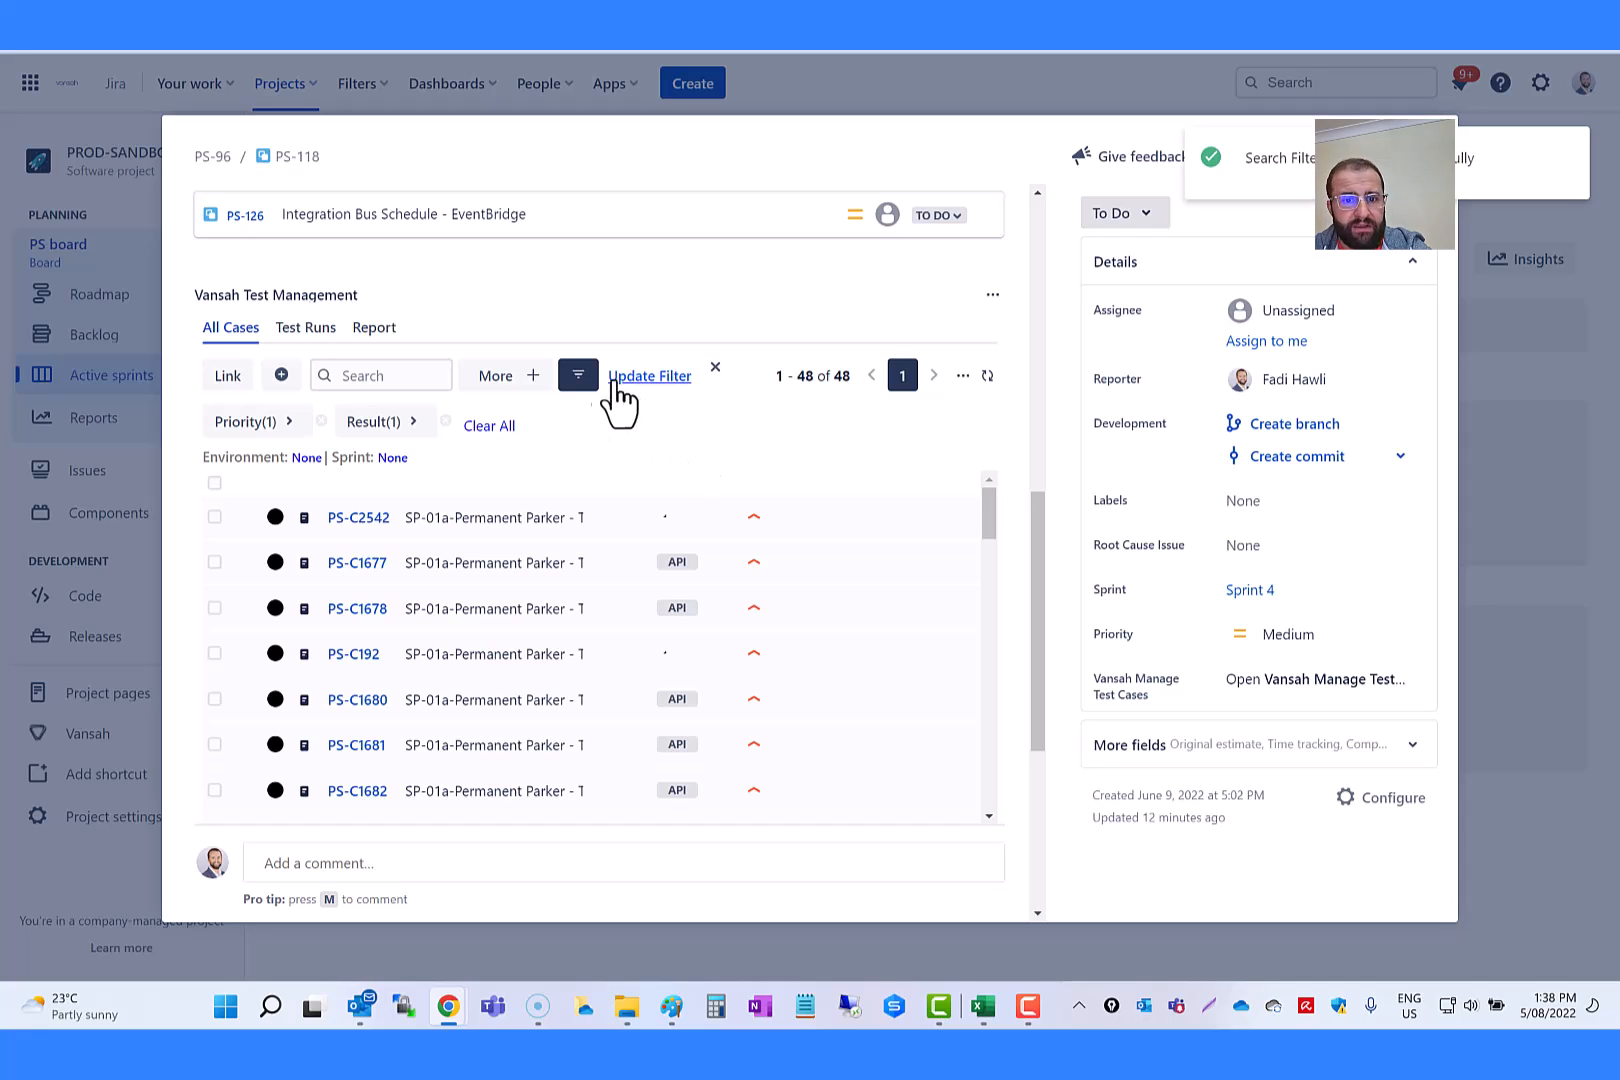
Step: Apply the starred High Priority Un-Tested Cases filter again and save its update with the viewers set to Private
click(578, 376)
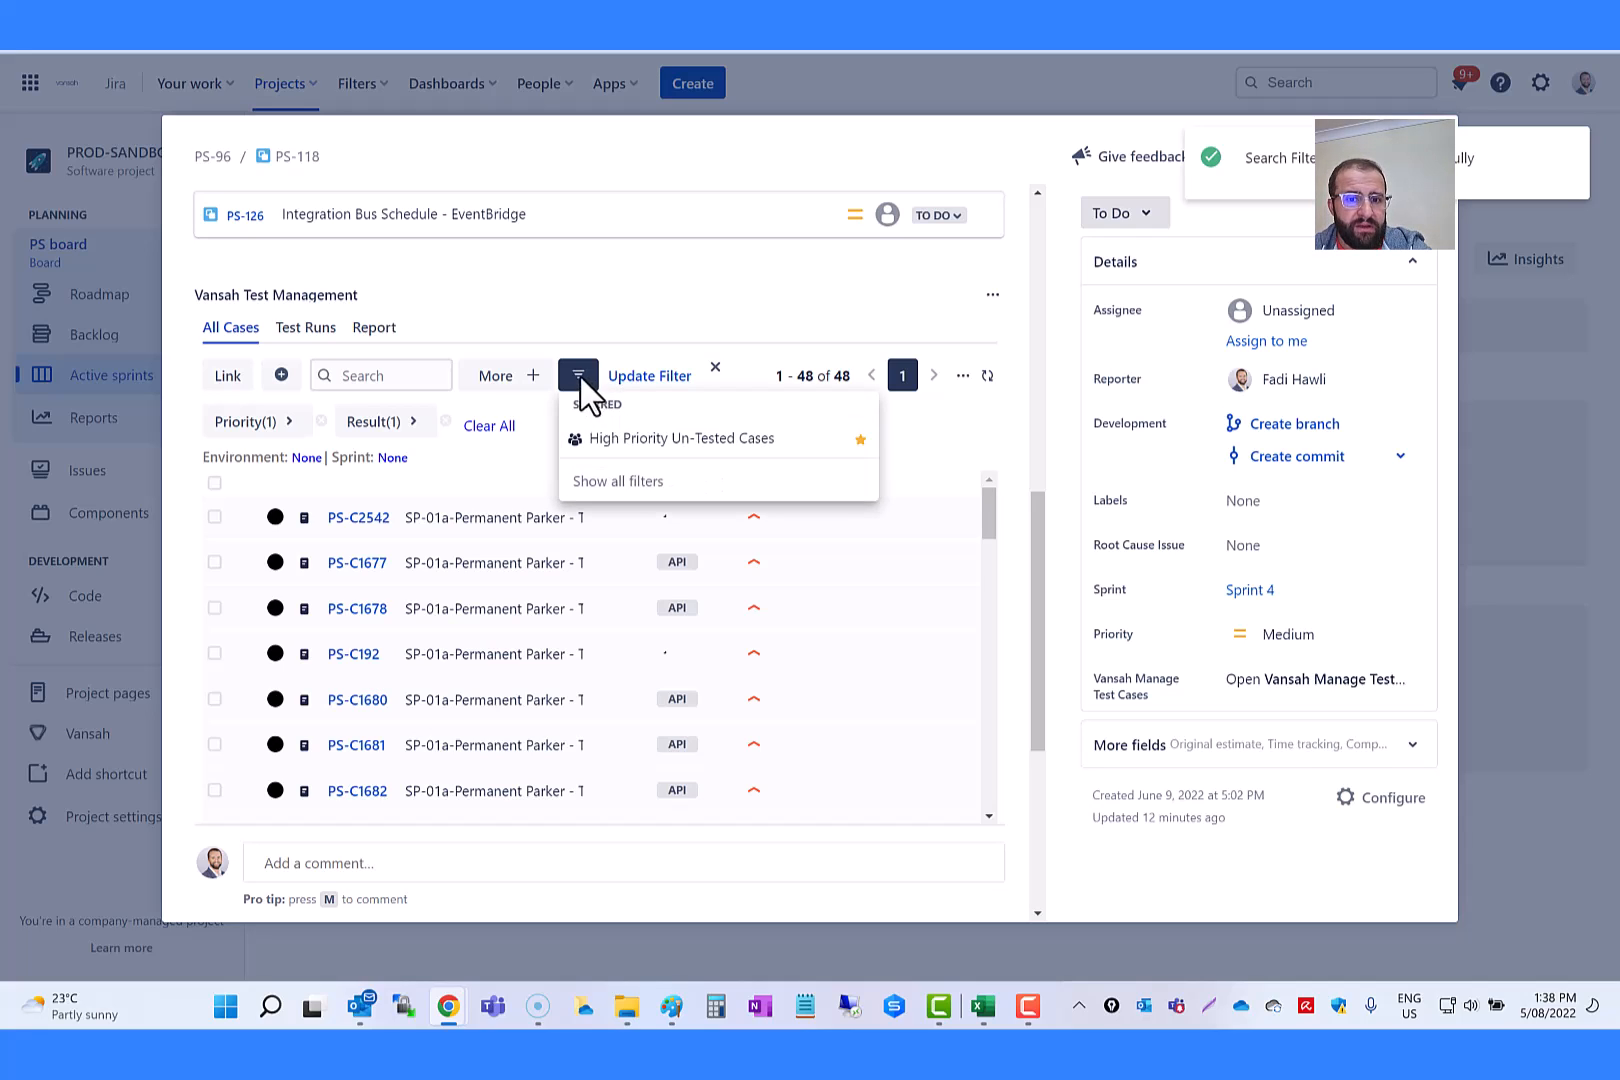
click(693, 448)
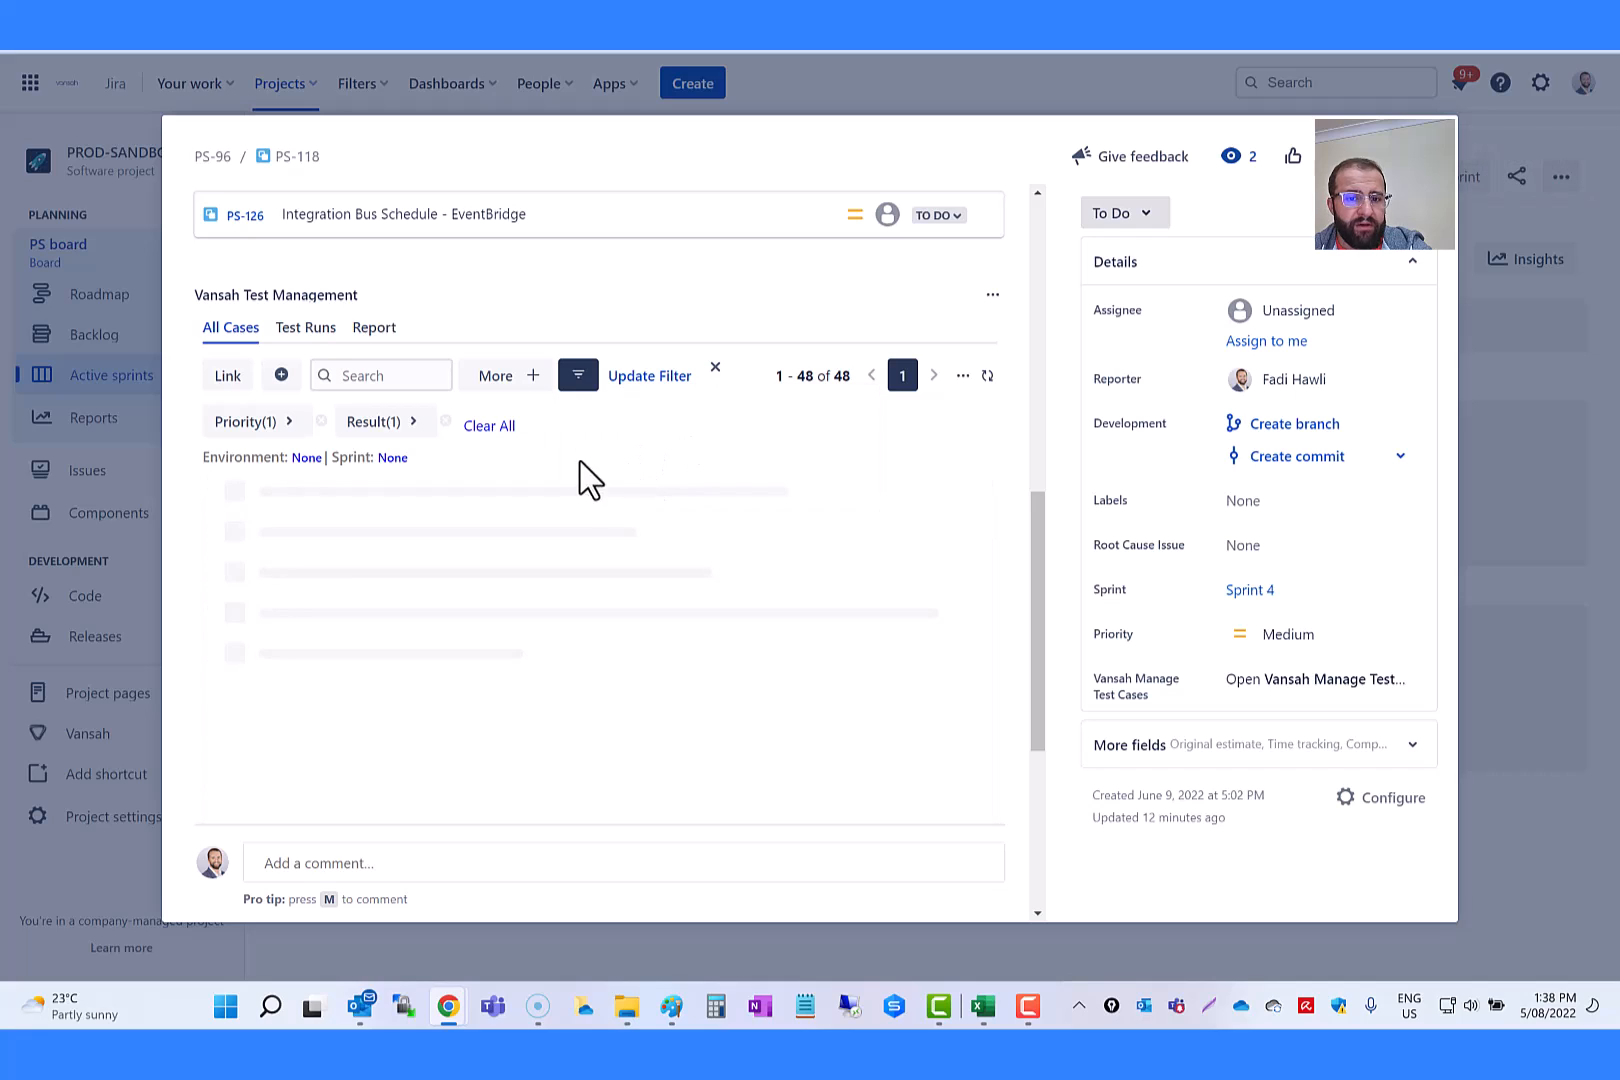
click(652, 377)
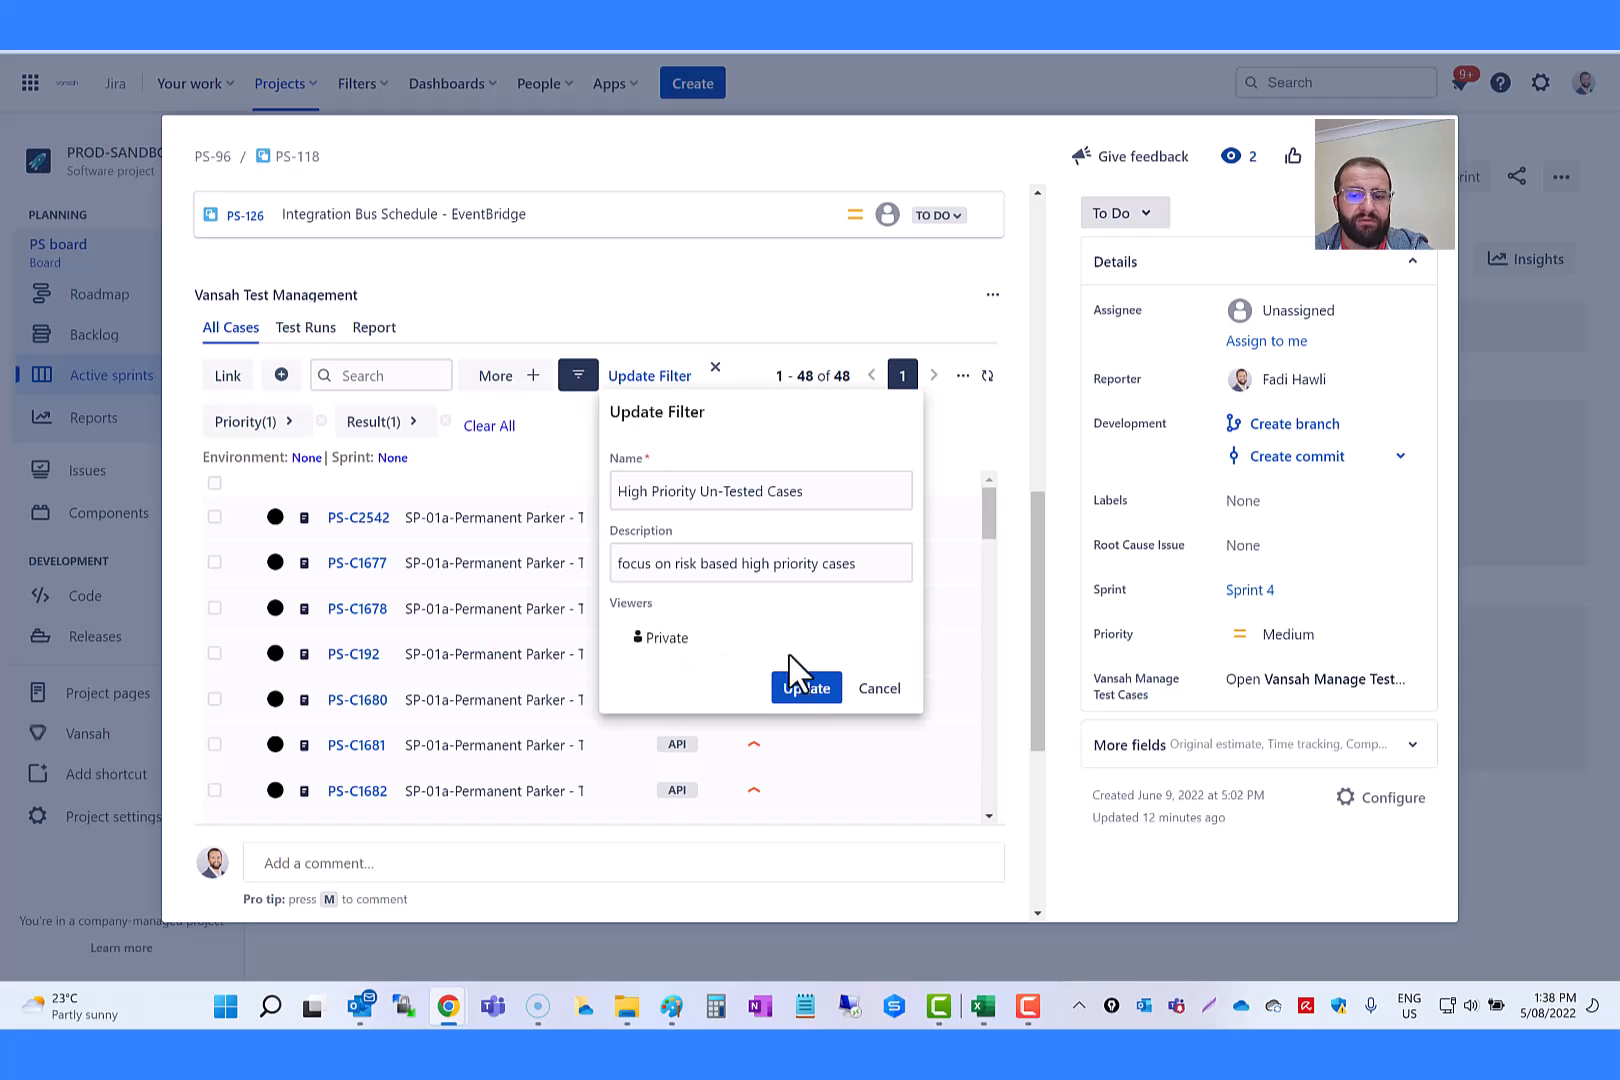
click(772, 688)
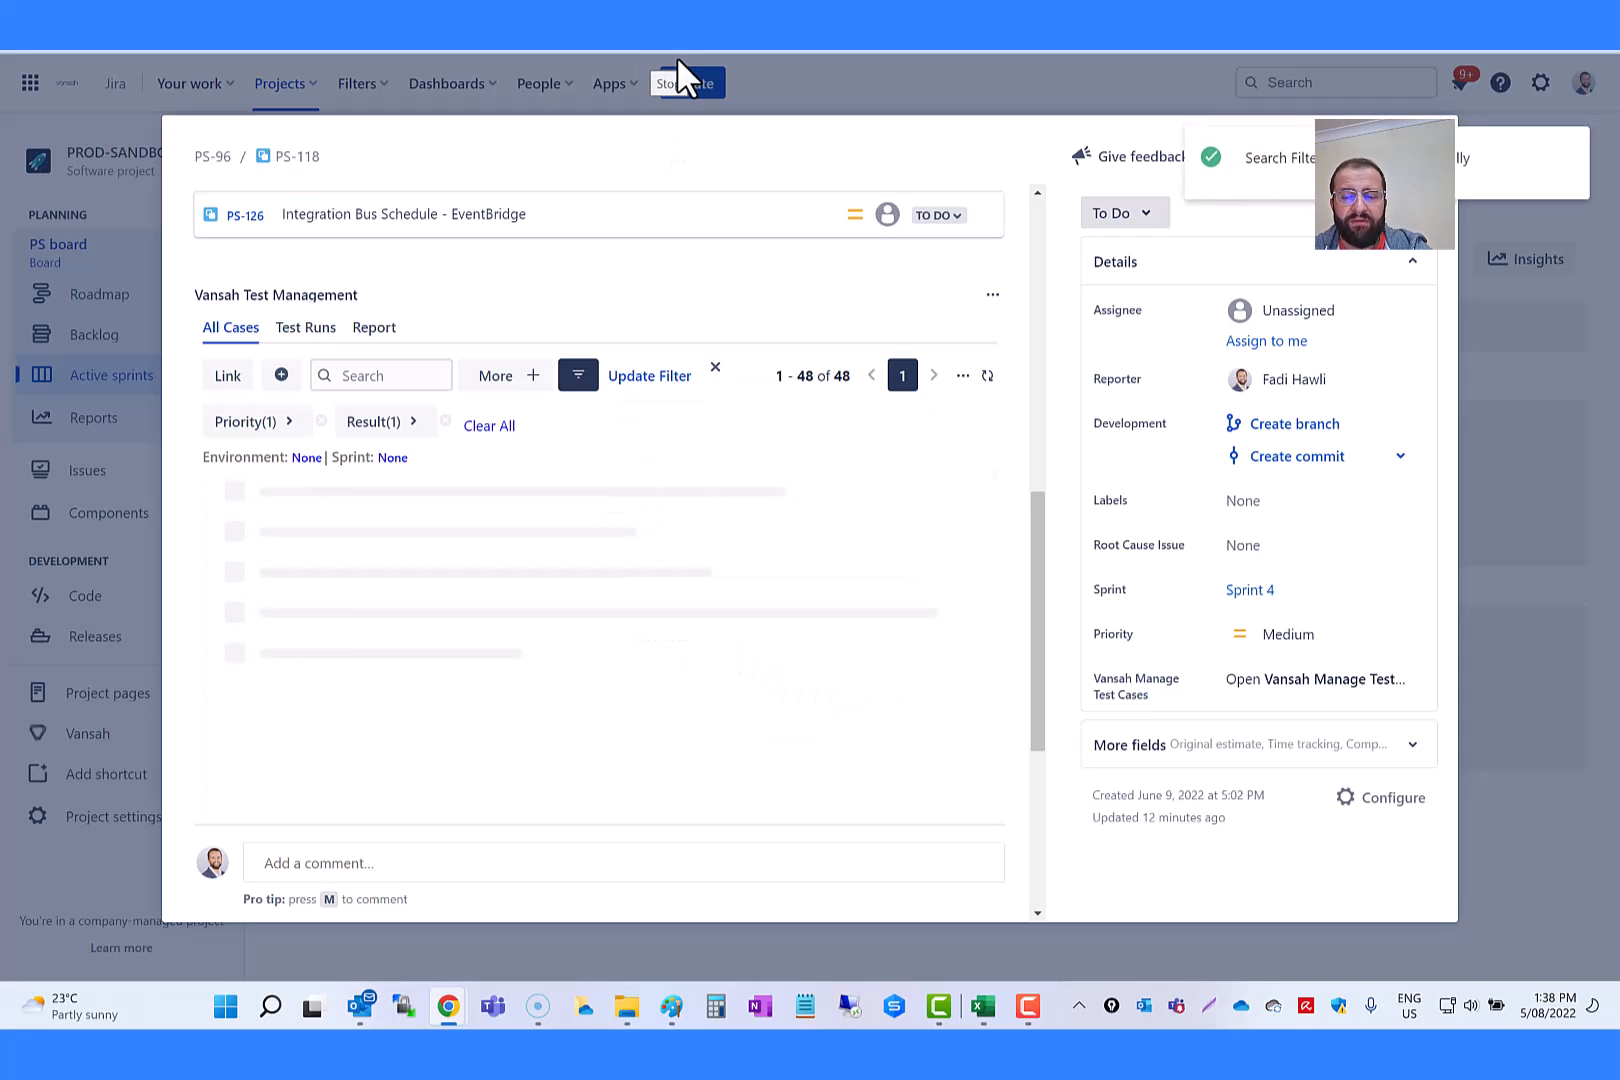